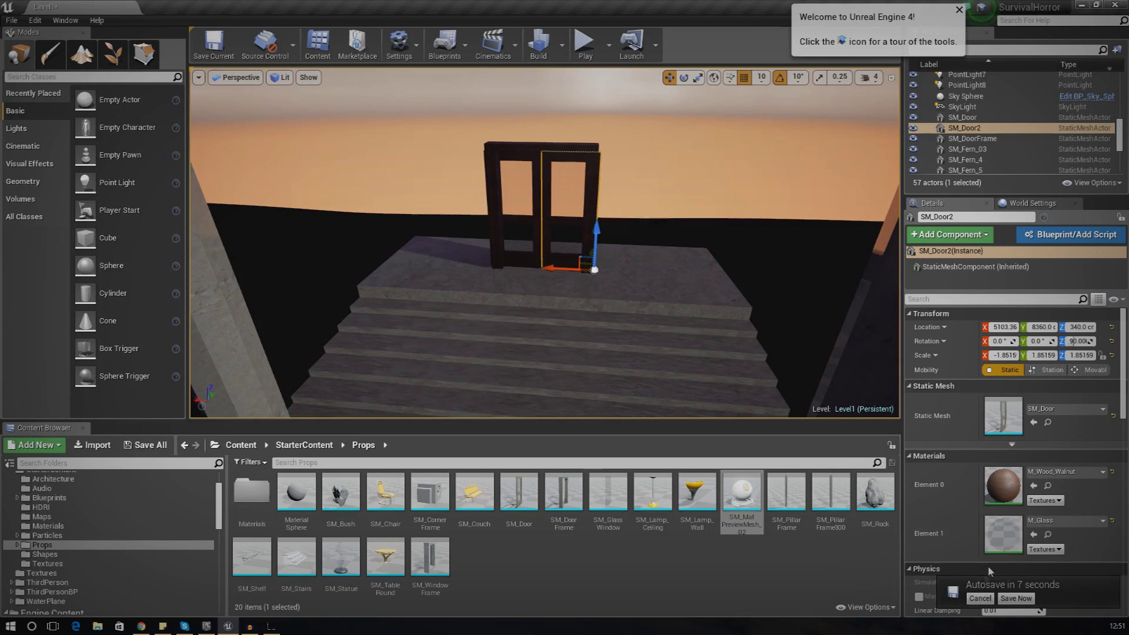
Step: Postpone the autosave and examine the existing double door on the stair platform from the front and close up
{"action": "left_click", "coordinate": [978, 598]}
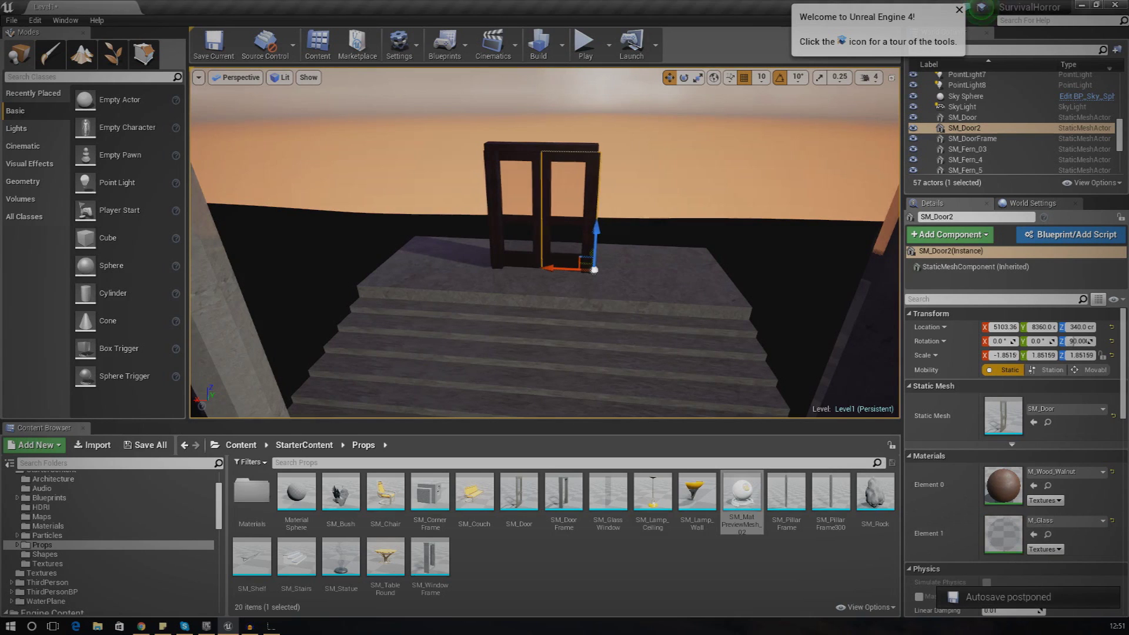
{"action": "right_click_drag", "start_coordinate": [618, 326], "coordinate": [605, 334]}
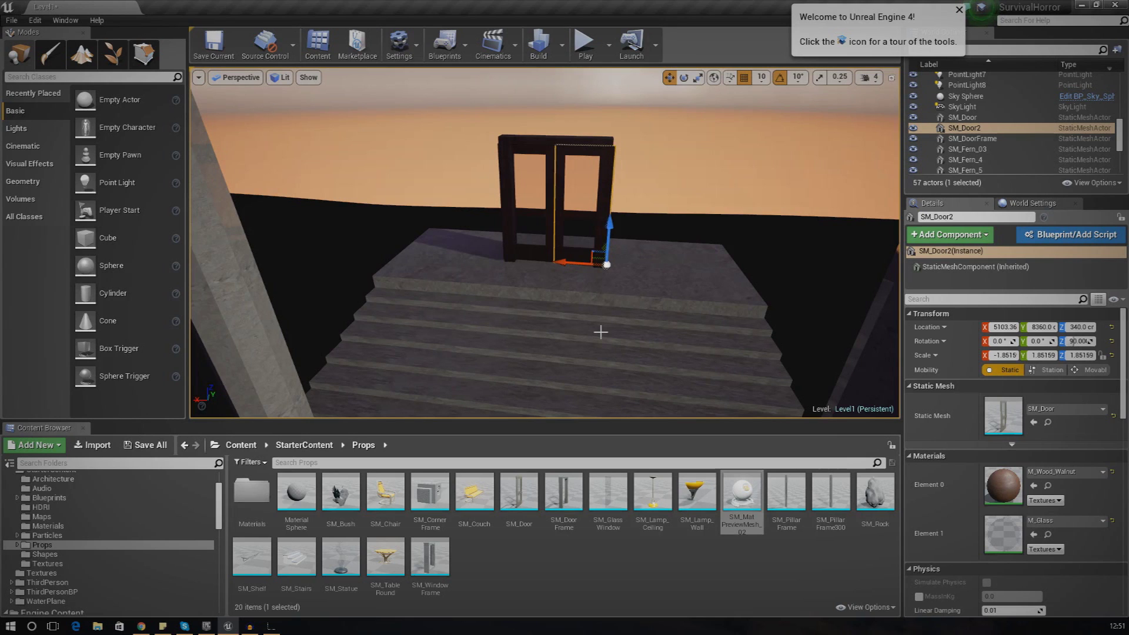
{"action": "right_click_drag", "start_coordinate": [600, 332], "coordinate": [621, 327]}
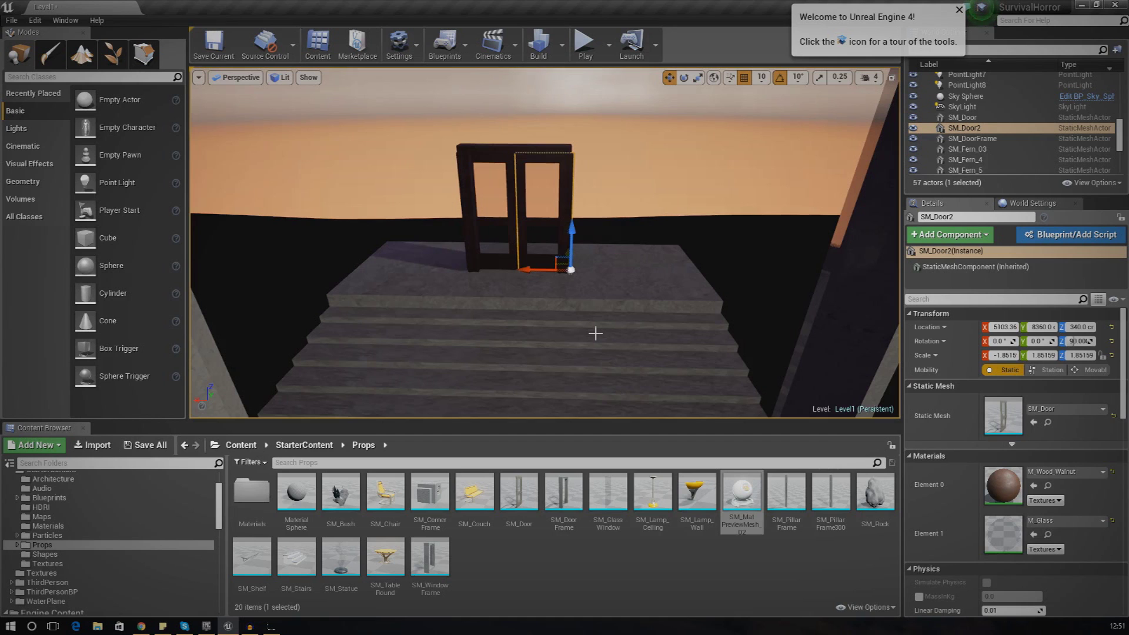
{"action": "mouse_move", "coordinate": [596, 334]}
{"action": "right_mouse_down"}
{"action": "mouse_move", "coordinate": [650, 330]}
{"action": "mouse_move", "coordinate": [620, 312]}
{"action": "mouse_move", "coordinate": [574, 318]}
{"action": "mouse_move", "coordinate": [600, 332]}
{"action": "mouse_move", "coordinate": [582, 334]}
{"action": "right_mouse_up"}
{"action": "key", "text": "s"}
{"action": "key", "text": "w"}
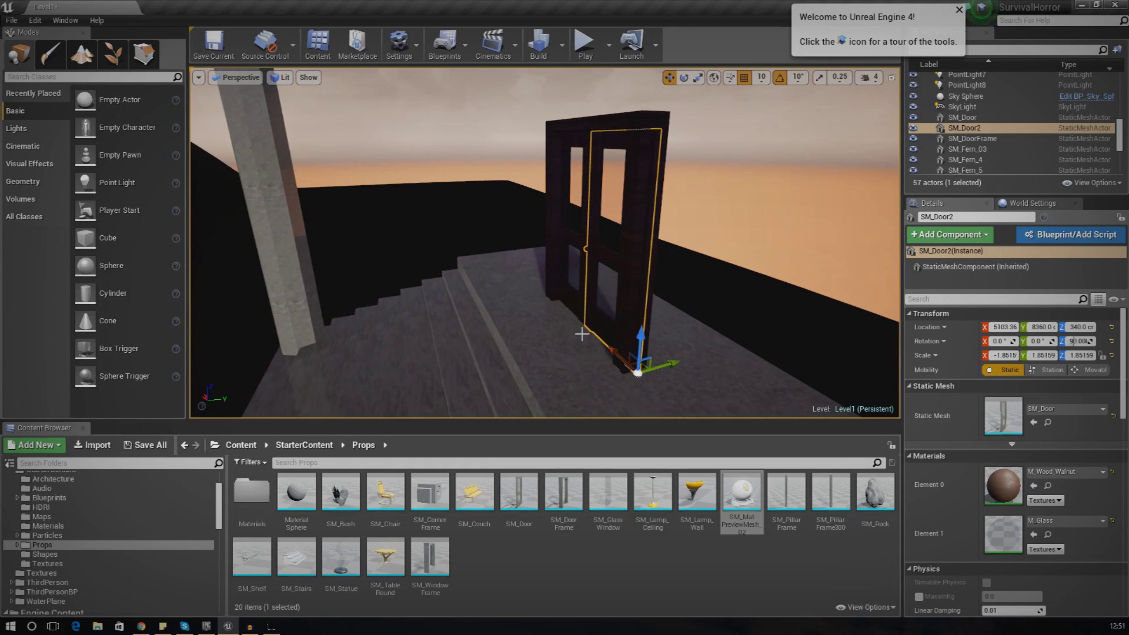
{"action": "key", "text": "a"}
{"action": "right_click_drag", "start_coordinate": [623, 288], "coordinate": [670, 280]}
{"action": "key", "text": "d"}
{"action": "key", "text": "w"}
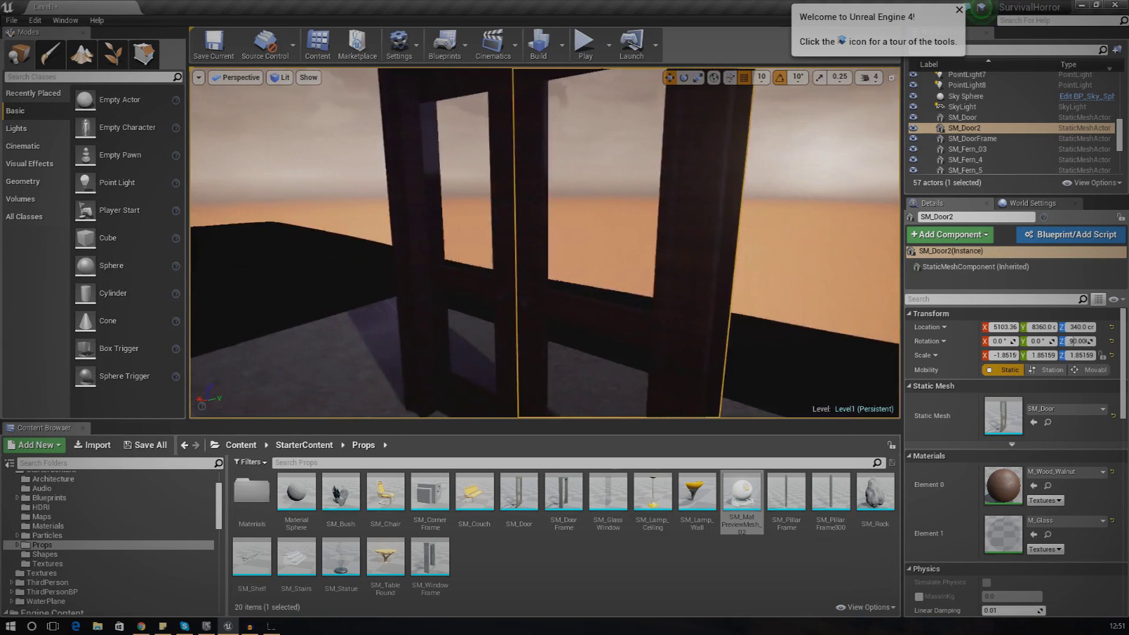
{"action": "key", "text": "f"}
Step: Switch the viewport to Unlit shading and delete the door frame and both doors from the stair platform
{"action": "left_click", "coordinate": [281, 77]}
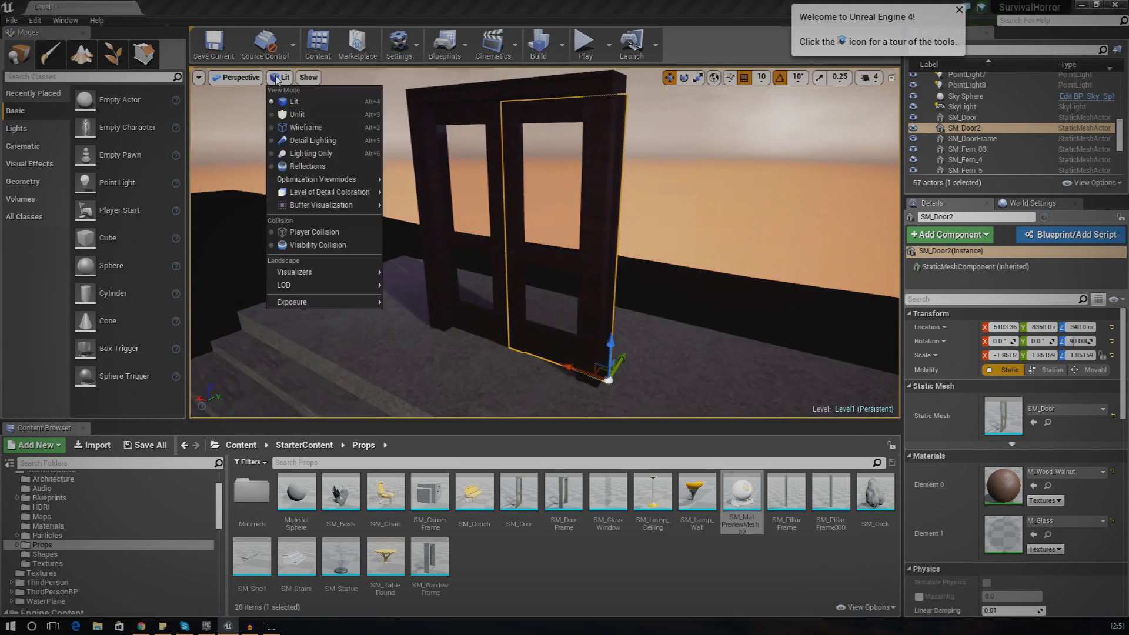
{"action": "left_click", "coordinate": [299, 115]}
{"action": "key", "text": "a"}
{"action": "right_click_drag", "start_coordinate": [590, 270], "coordinate": [547, 260]}
{"action": "key", "text": "w"}
{"action": "key", "text": "s"}
{"action": "key", "text": "w"}
{"action": "key", "text": "s"}
{"action": "key", "text": "w"}
{"action": "left_click", "coordinate": [532, 259]}
{"action": "key", "text": "Delete"}
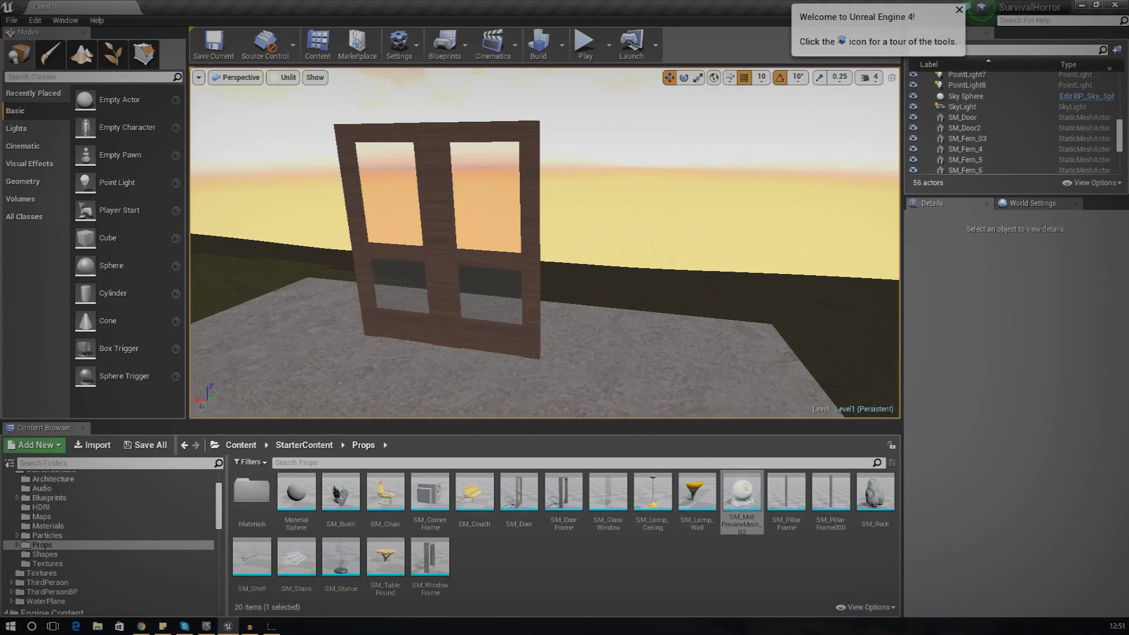
{"action": "left_click", "coordinate": [439, 270]}
{"action": "key", "text": "Delete"}
{"action": "left_click", "coordinate": [449, 267]}
{"action": "key", "text": "Delete"}
Step: Place the StarterContent props SM_DoorFrame and SM_Door together on the grass beside the stairs, at about X 4740, Y 7360, Z 150
{"action": "right_click_drag", "start_coordinate": [449, 267], "coordinate": [329, 329]}
{"action": "right_click_drag", "start_coordinate": [532, 247], "coordinate": [532, 247]}
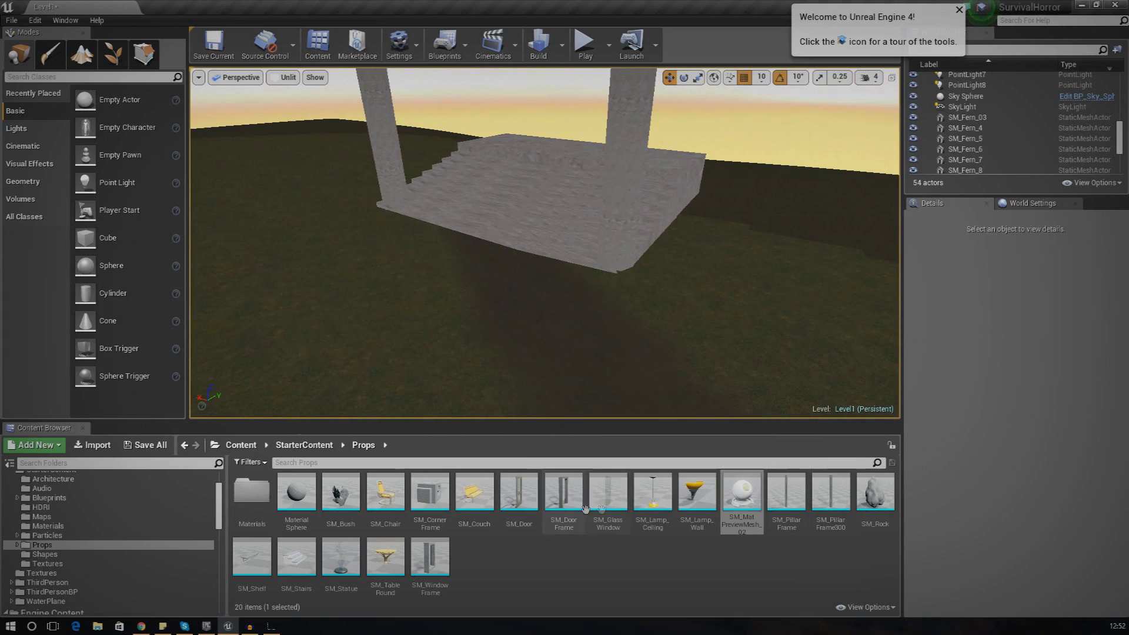
{"action": "scroll", "coordinate": [38, 527], "scroll_direction": "up", "scroll_amount": 3}
{"action": "left_click", "coordinate": [39, 526]}
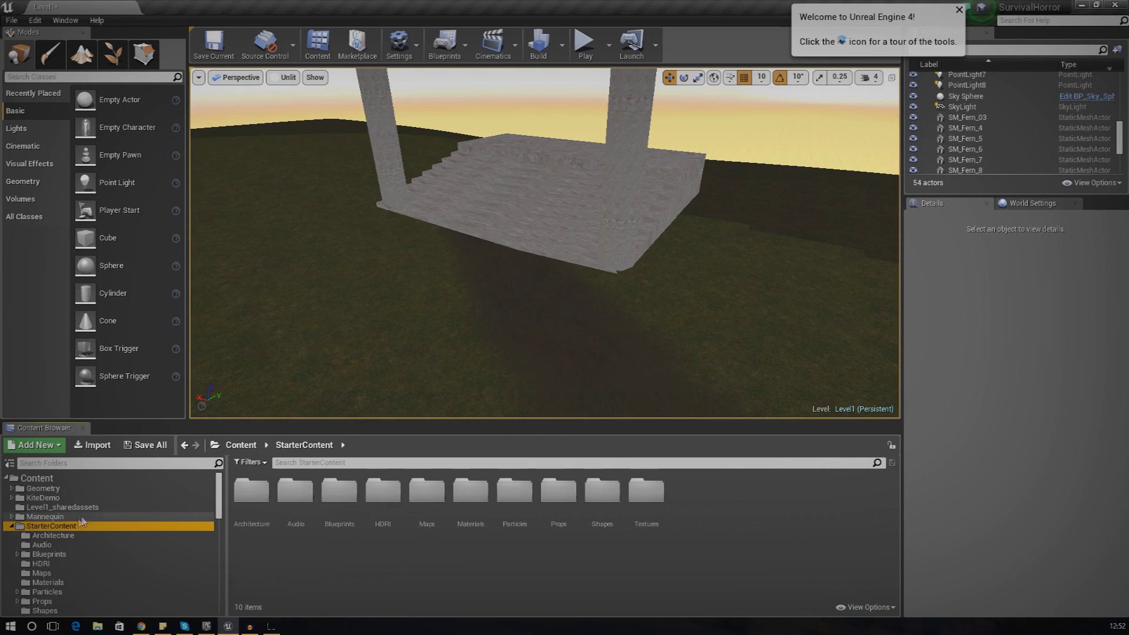
{"action": "double_click", "coordinate": [579, 519]}
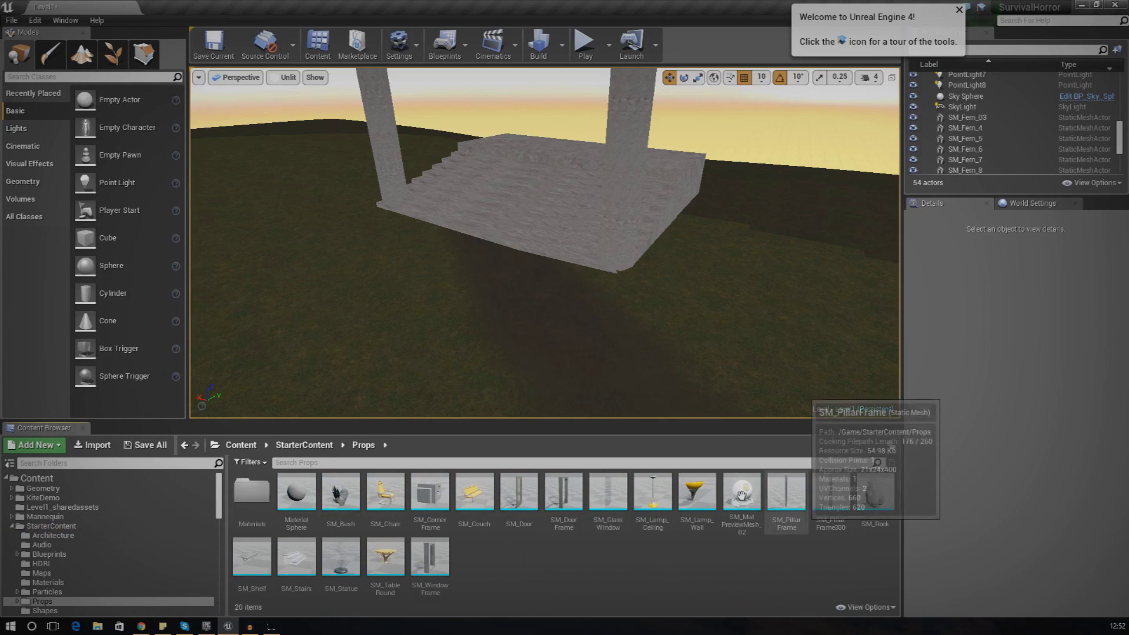
{"action": "left_click", "coordinate": [564, 496]}
{"action": "left_click", "coordinate": [521, 501], "text": "ctrl"}
{"action": "left_click_drag", "start_coordinate": [521, 501], "coordinate": [550, 341]}
{"action": "right_click_drag", "start_coordinate": [554, 405], "coordinate": [453, 403]}
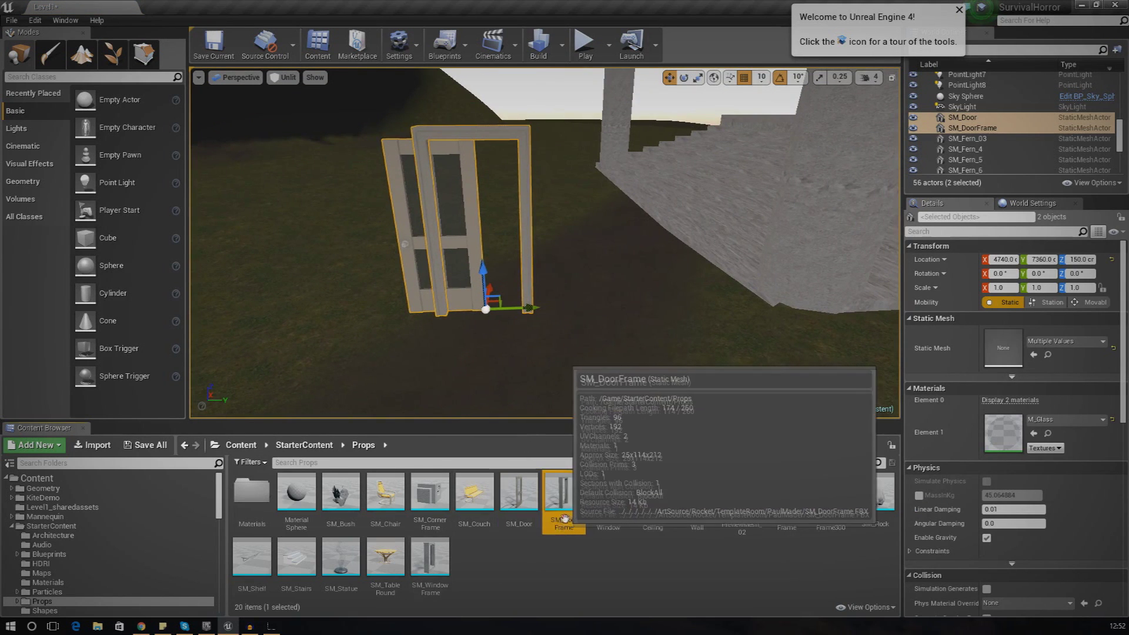
{"action": "left_click_drag", "start_coordinate": [518, 500], "coordinate": [550, 286]}
{"action": "right_click_drag", "start_coordinate": [550, 285], "coordinate": [336, 303]}
{"action": "key", "text": "Delete"}
Step: Duplicate the placed door along the Y axis to about Y 7450
{"action": "left_click", "coordinate": [635, 215]}
{"action": "left_click", "coordinate": [617, 213]}
{"action": "left_click_drag", "start_coordinate": [659, 256], "coordinate": [760, 304], "text": "alt"}
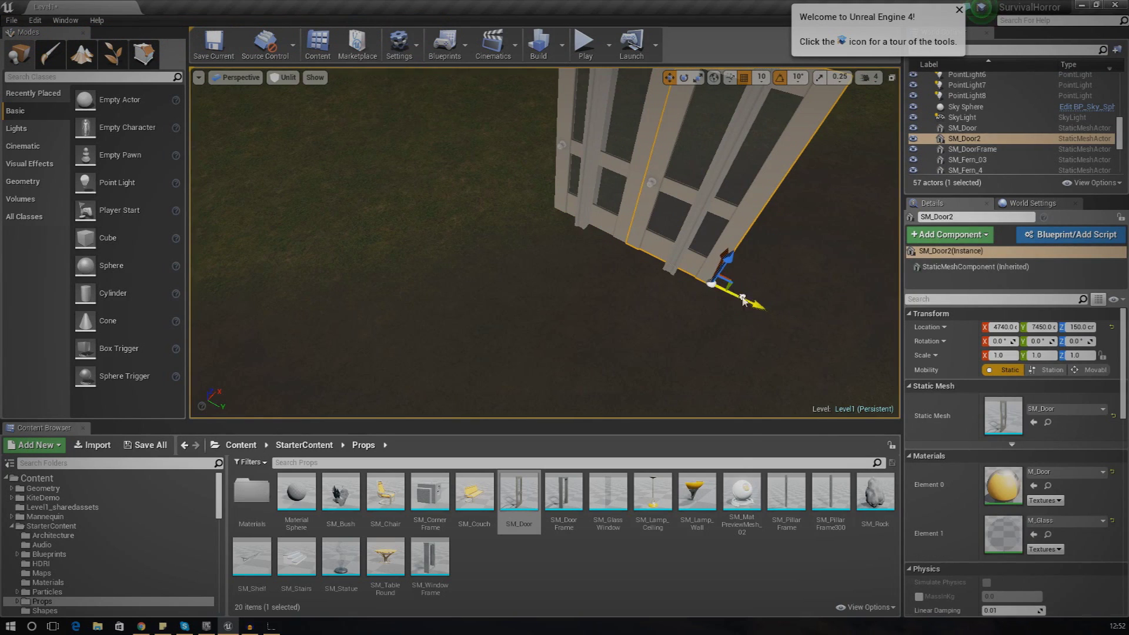
Step: Mirror the duplicated door across X and move it to Y 7180 so that its handle side meets the first door
{"action": "right_click", "coordinate": [742, 300]}
{"action": "key", "text": "Escape"}
{"action": "right_click", "coordinate": [711, 274]}
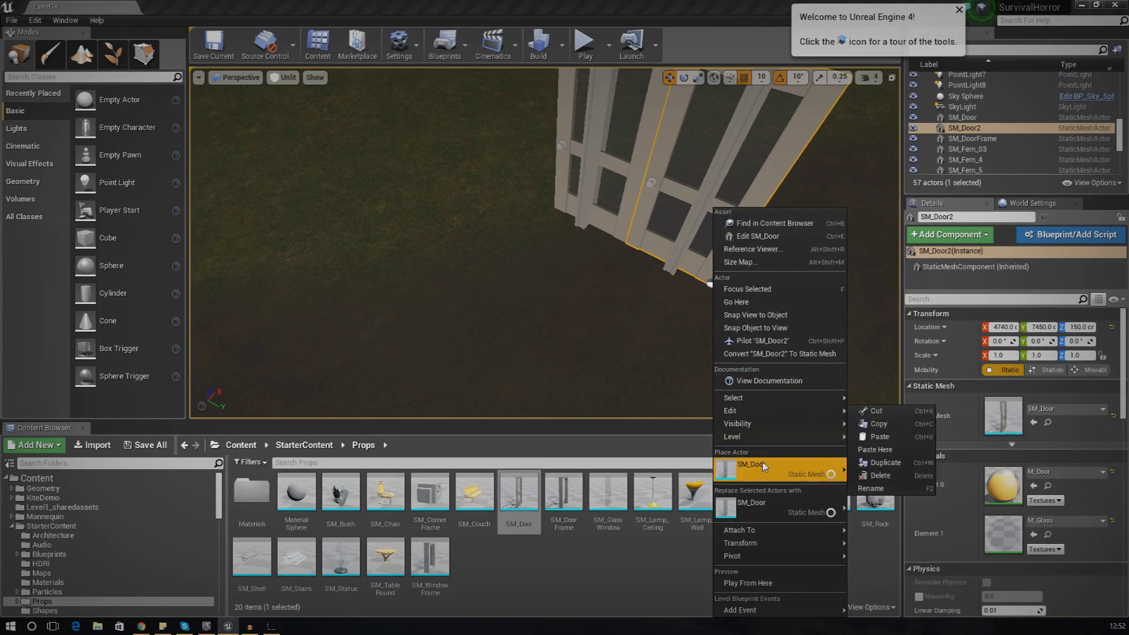
{"action": "mouse_move", "coordinate": [765, 505]}
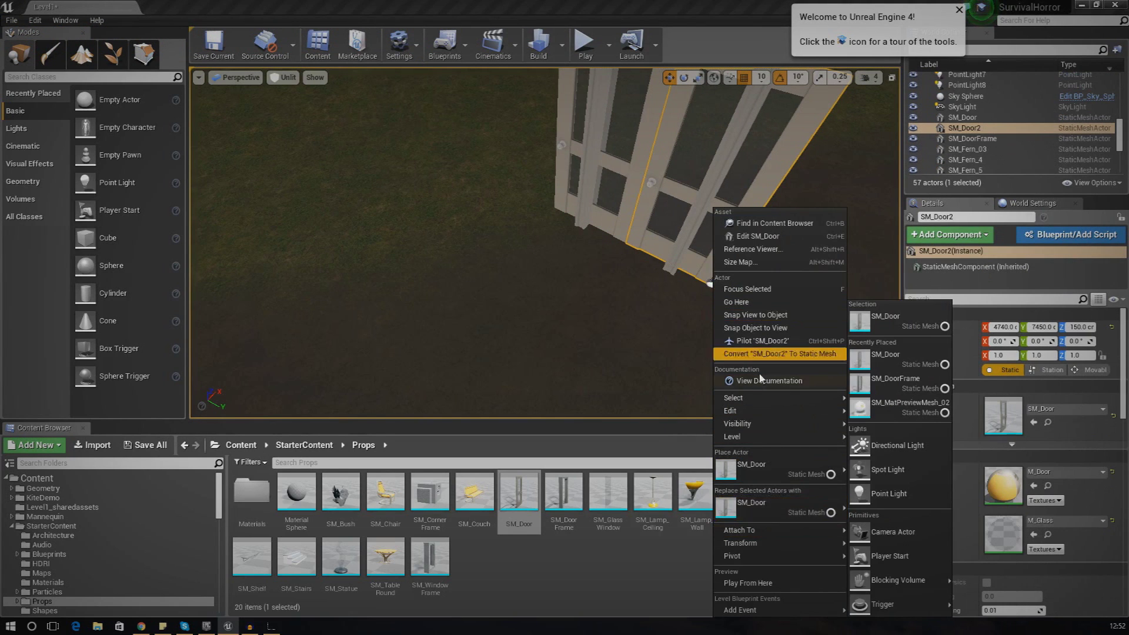
{"action": "mouse_move", "coordinate": [745, 544]}
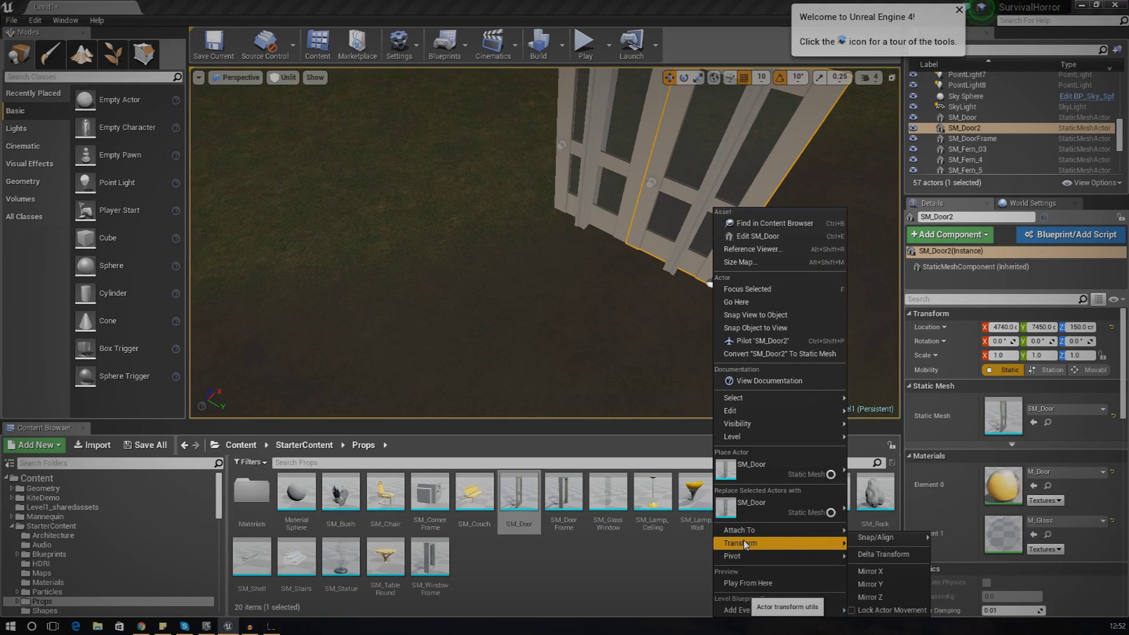
{"action": "left_click", "coordinate": [869, 571]}
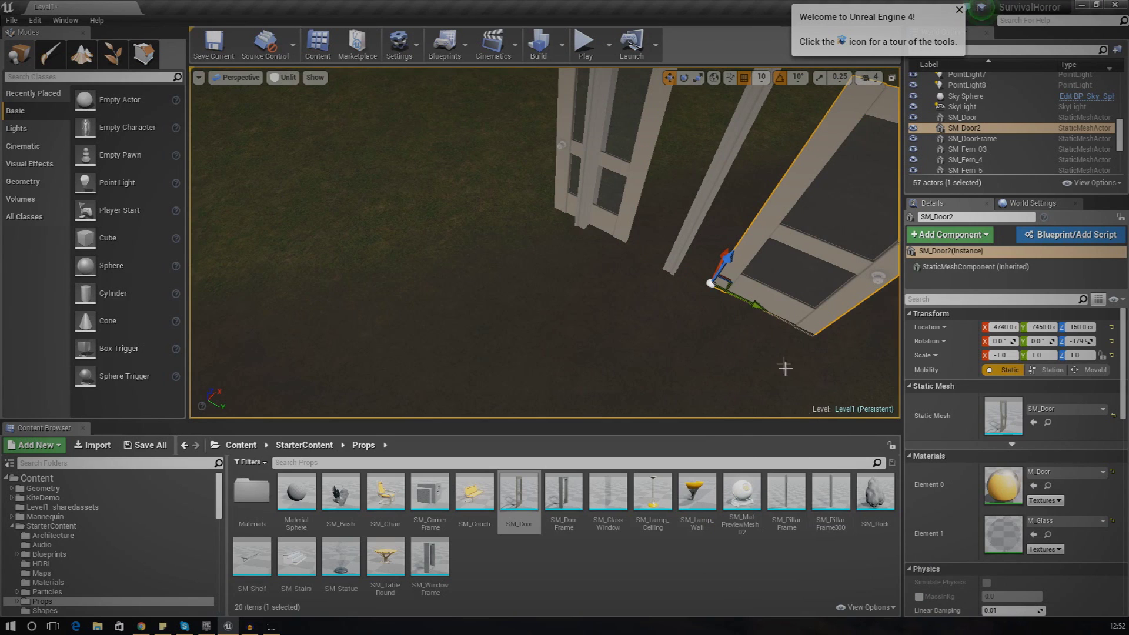
{"action": "left_click_drag", "start_coordinate": [754, 303], "coordinate": [476, 224]}
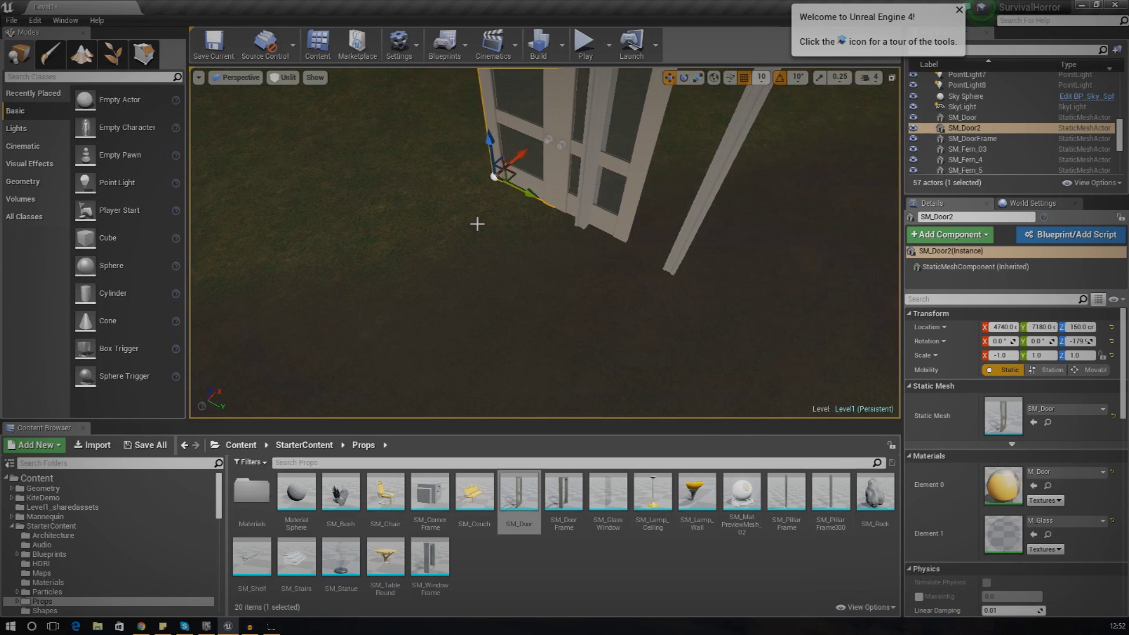
Step: Centre the door frame on the two doors at Y 7270 and stretch its Y scale to about 2.06
{"action": "left_click", "coordinate": [517, 262]}
{"action": "right_click_drag", "start_coordinate": [517, 262], "coordinate": [628, 258]}
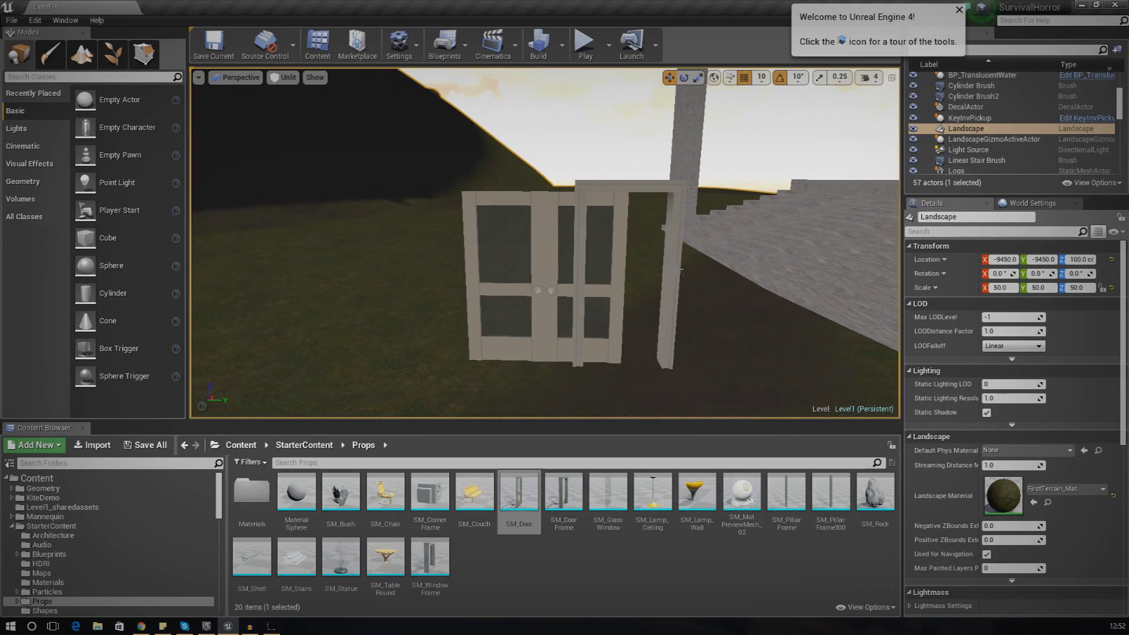
{"action": "left_click", "coordinate": [671, 270]}
{"action": "left_click_drag", "start_coordinate": [651, 361], "coordinate": [580, 361]}
{"action": "left_click", "coordinate": [698, 77]}
{"action": "left_click_drag", "start_coordinate": [588, 357], "coordinate": [641, 357]}
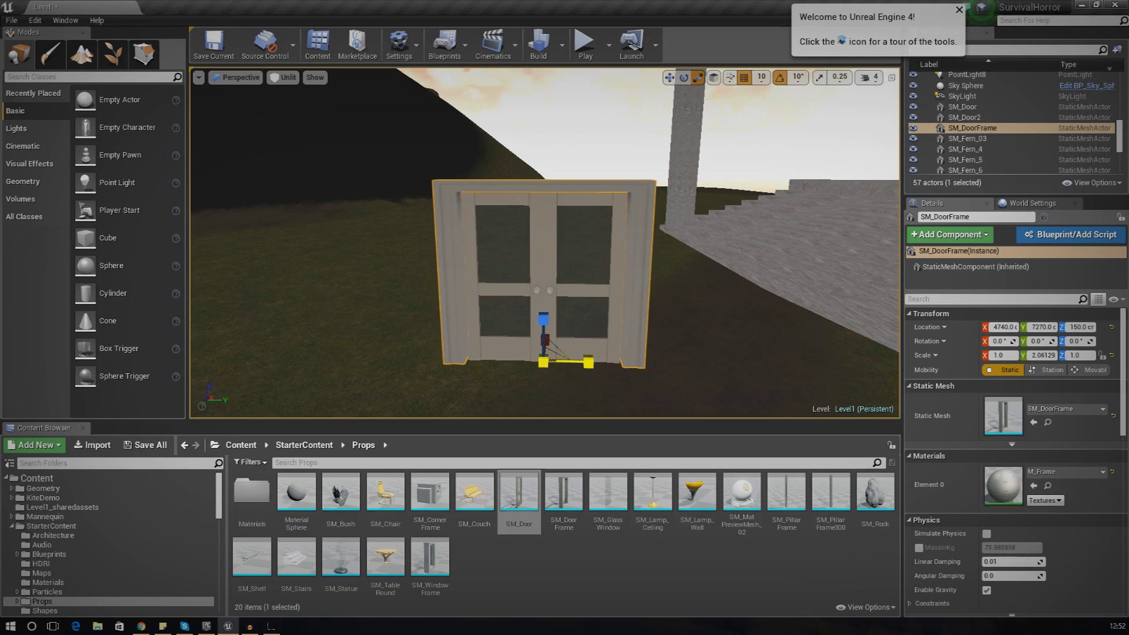
Step: Narrow the door frame's Y scale to about 1.92 so it fits closely around both doors
{"action": "left_click", "coordinate": [658, 313]}
{"action": "right_click_drag", "start_coordinate": [658, 312], "coordinate": [220, 316]}
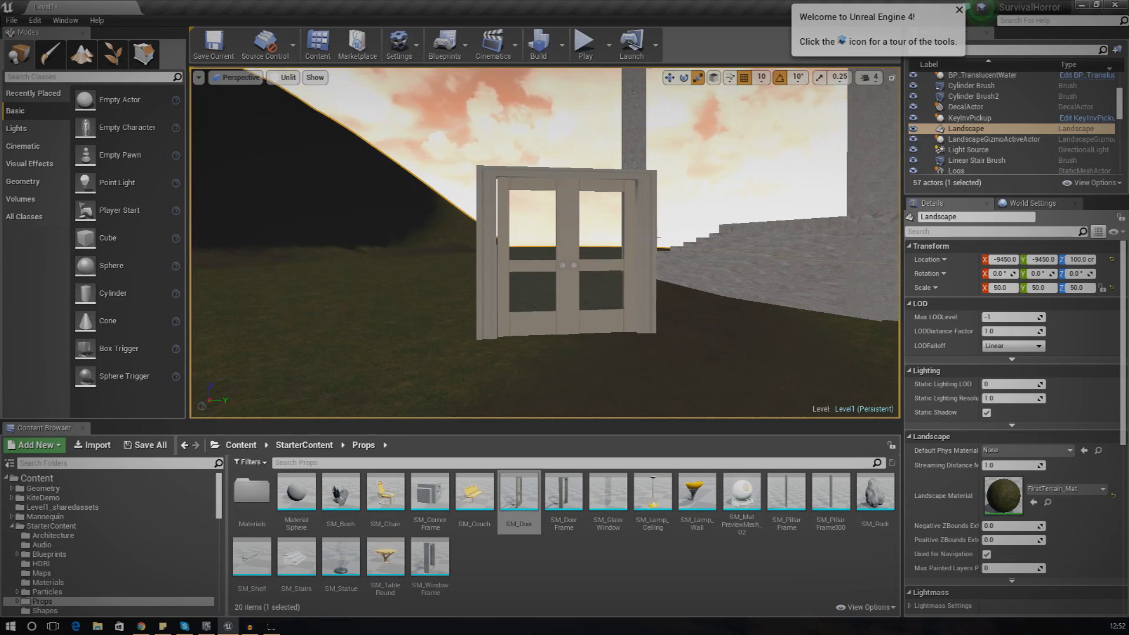
{"action": "left_click", "coordinate": [647, 238]}
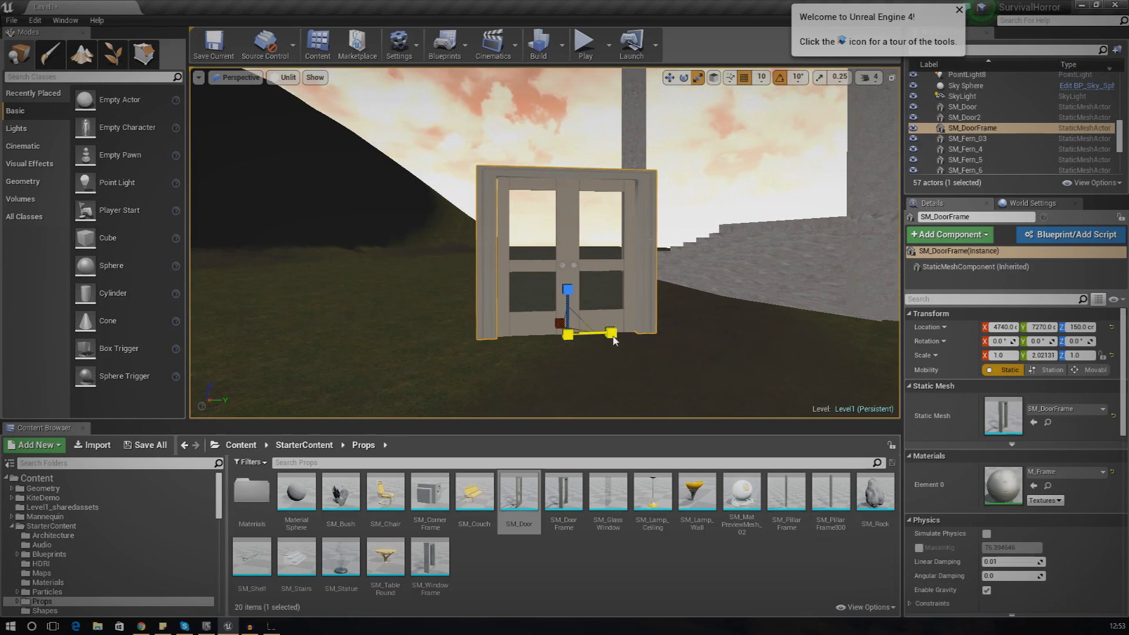
{"action": "left_click_drag", "start_coordinate": [614, 341], "coordinate": [607, 342]}
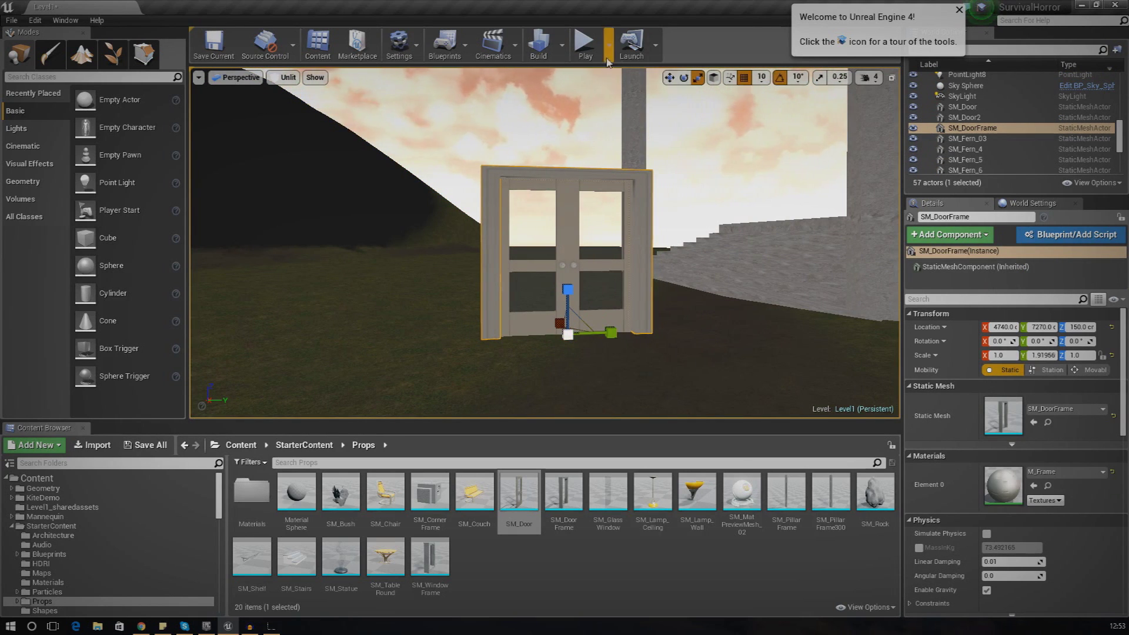
Step: Play-test the level, walk to the new double door, inspect it with and without the flashlight, and end the play session
{"action": "left_click", "coordinate": [586, 47]}
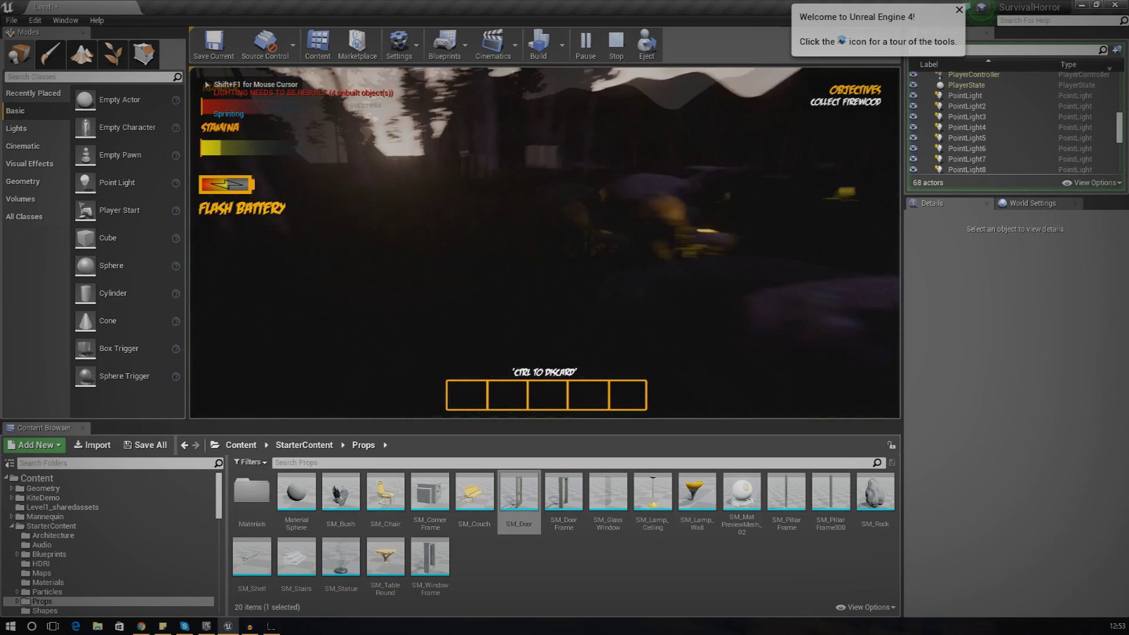
{"action": "key", "text": "f"}
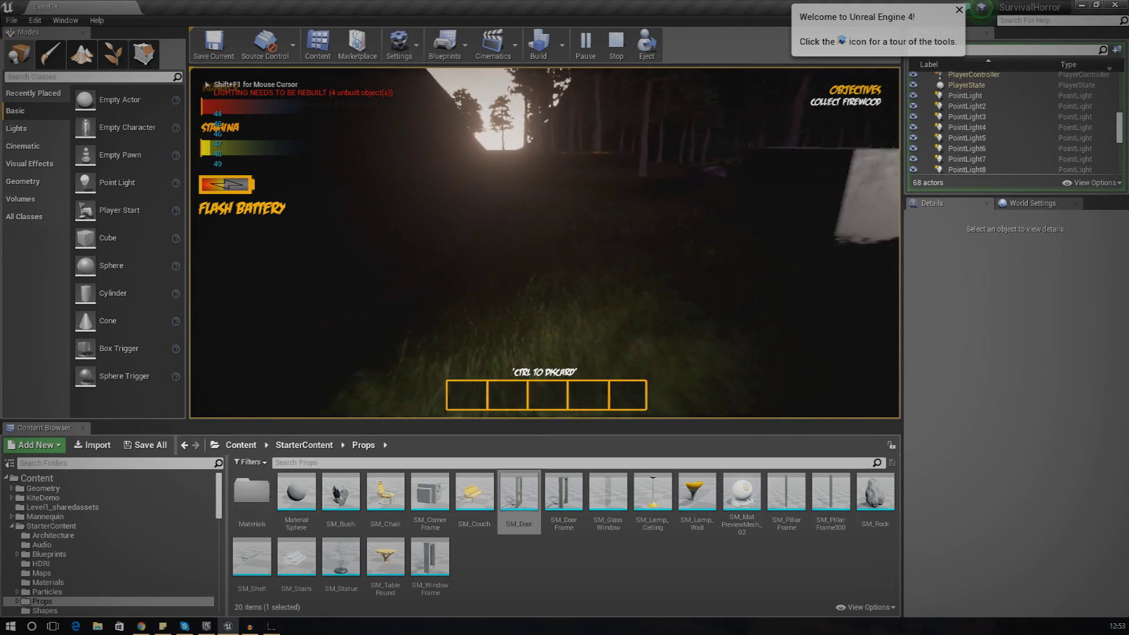
{"action": "key", "text": "w"}
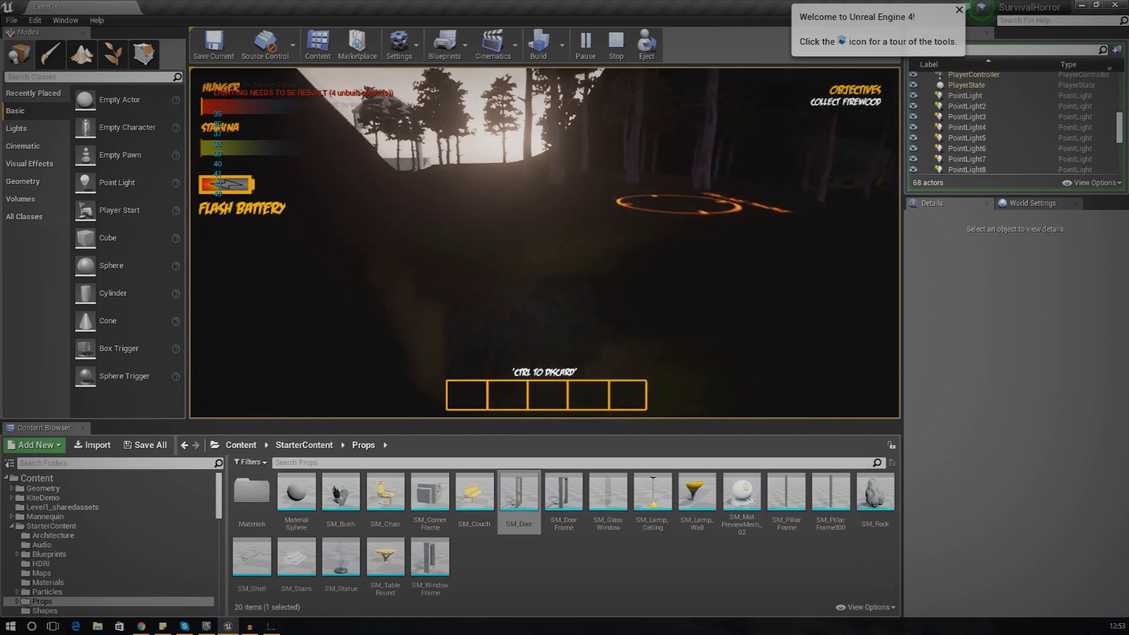
{"action": "key", "text": "w"}
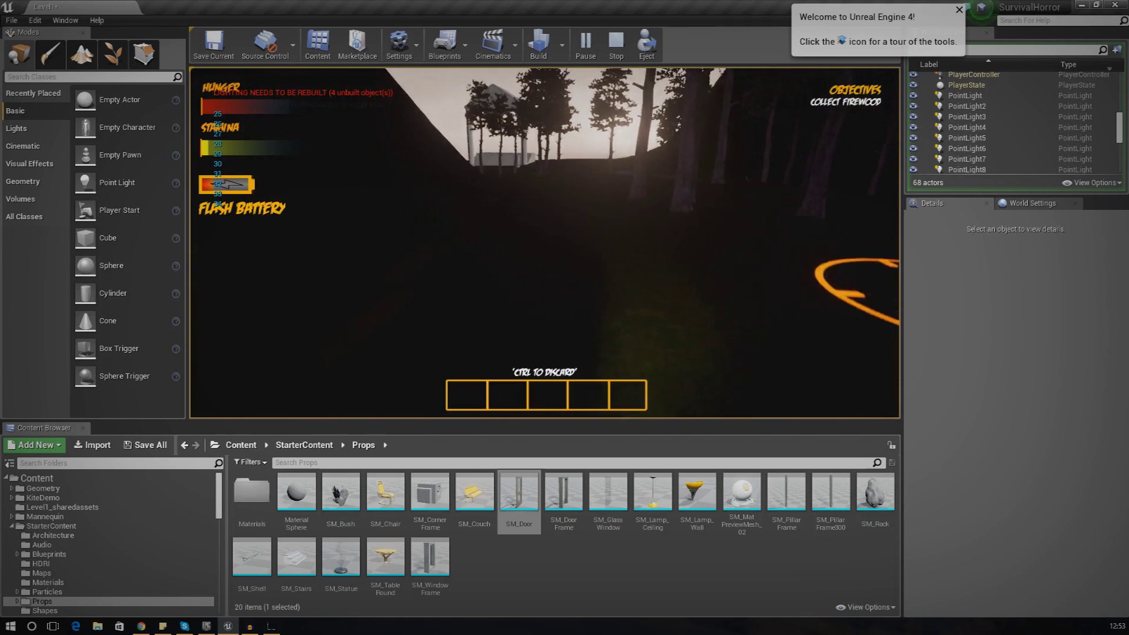
{"action": "key", "text": "w"}
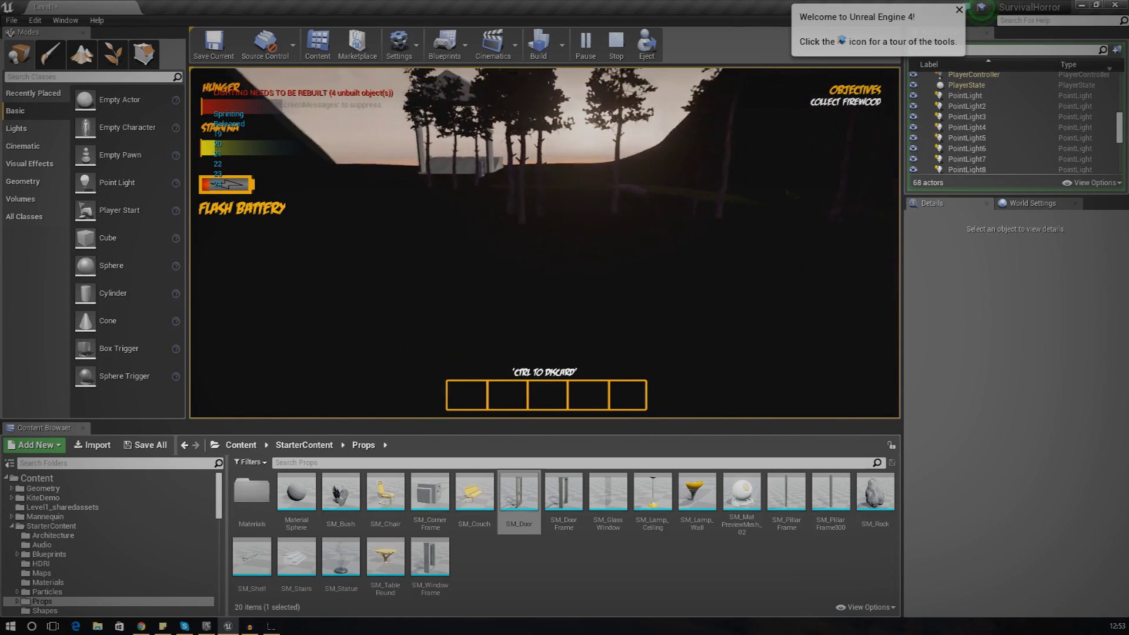
{"action": "key", "text": "shift"}
{"action": "key", "text": "w"}
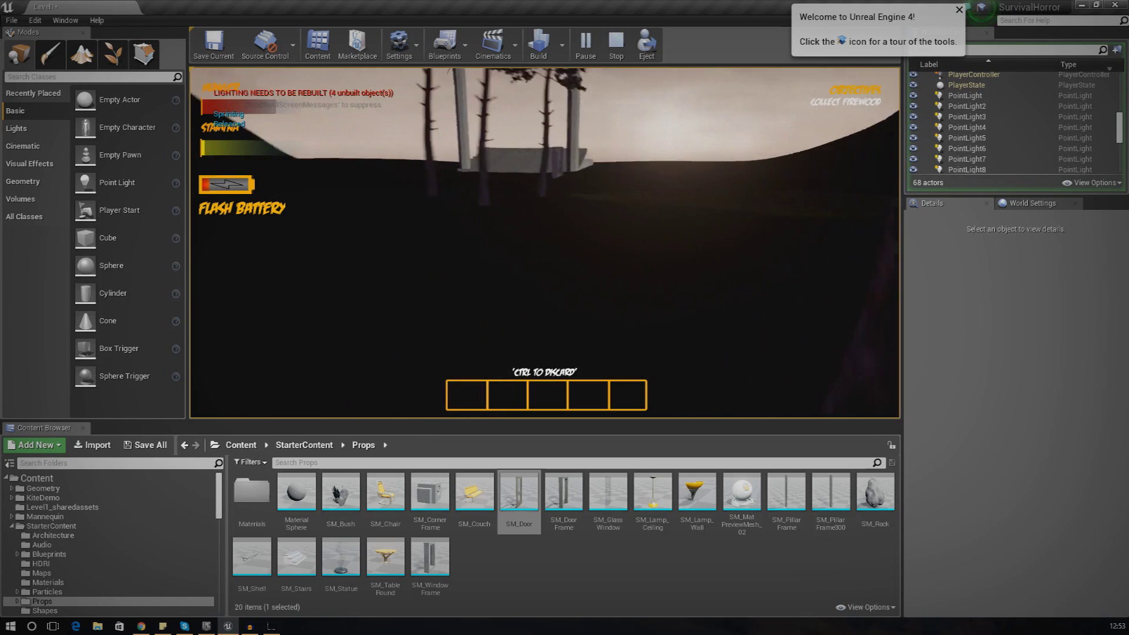
{"action": "key", "text": "w"}
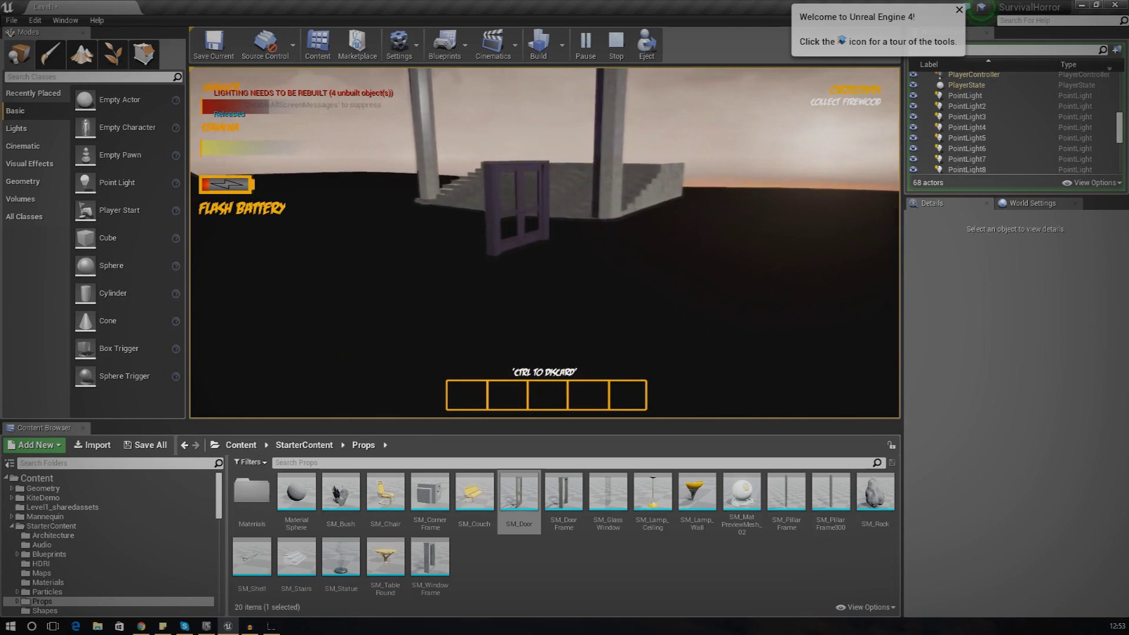
{"action": "key", "text": "w"}
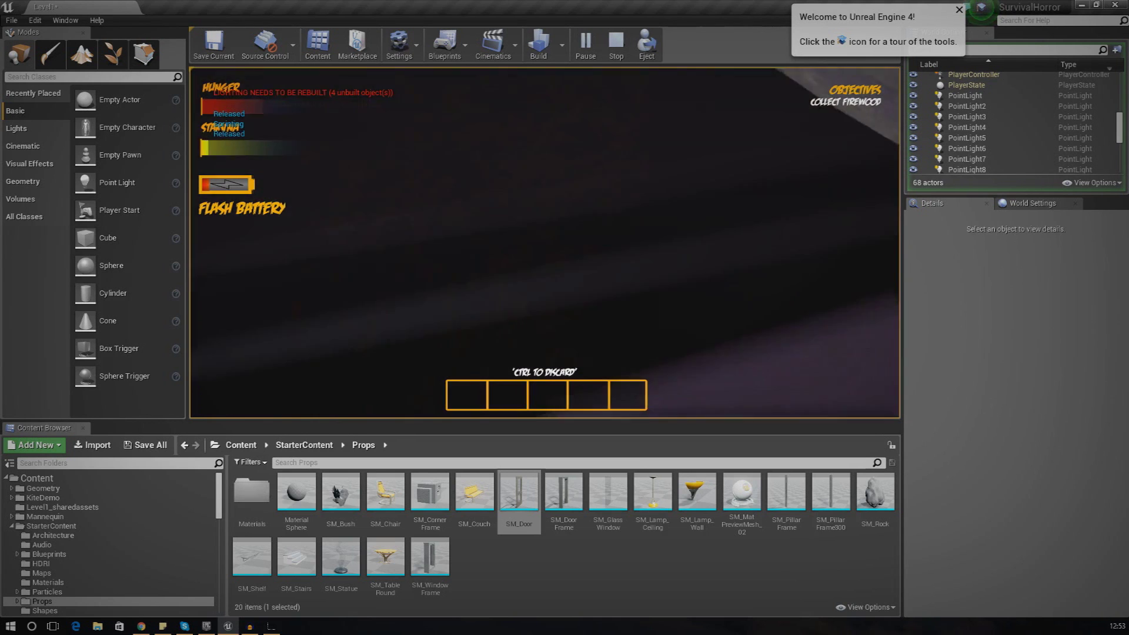
{"action": "key", "text": "f"}
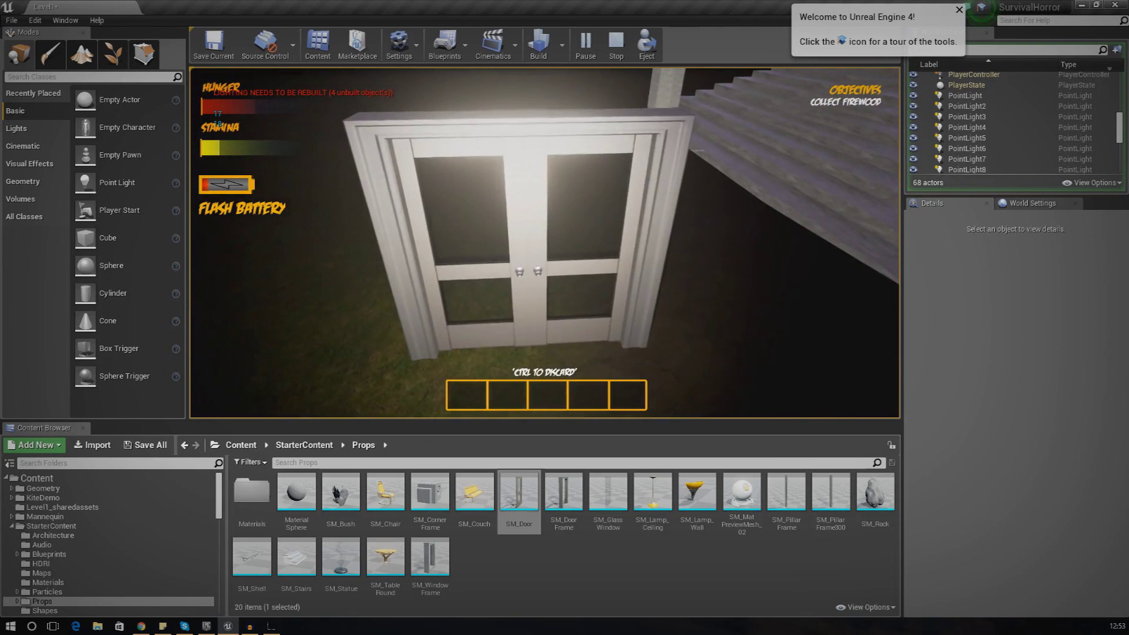
{"action": "key", "text": "s"}
{"action": "key", "text": "f"}
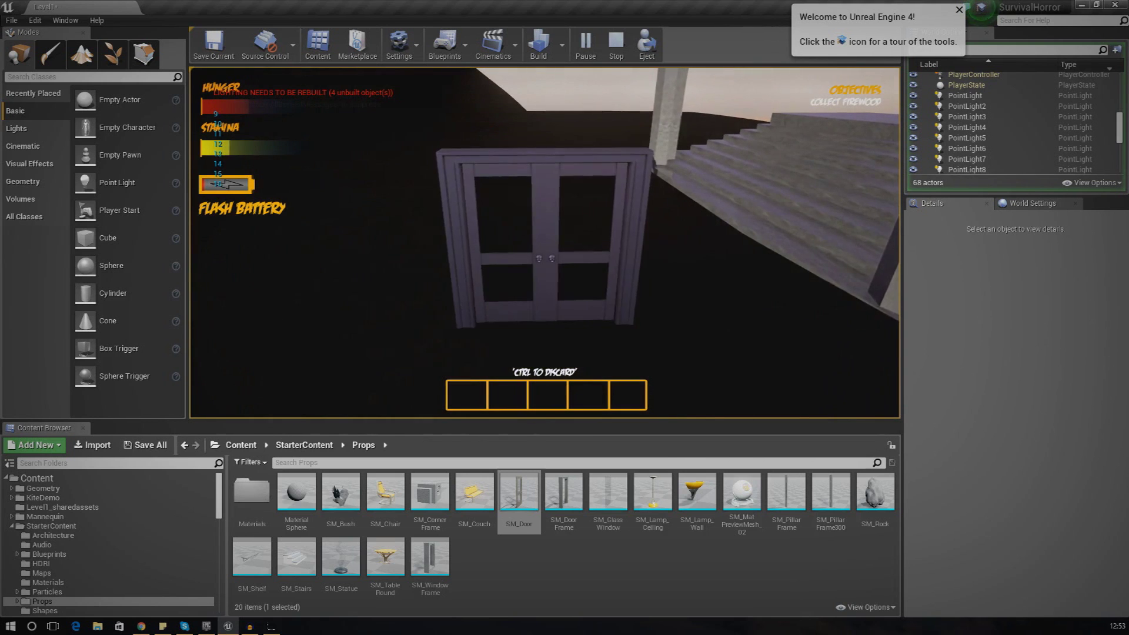
{"action": "key", "text": "Escape"}
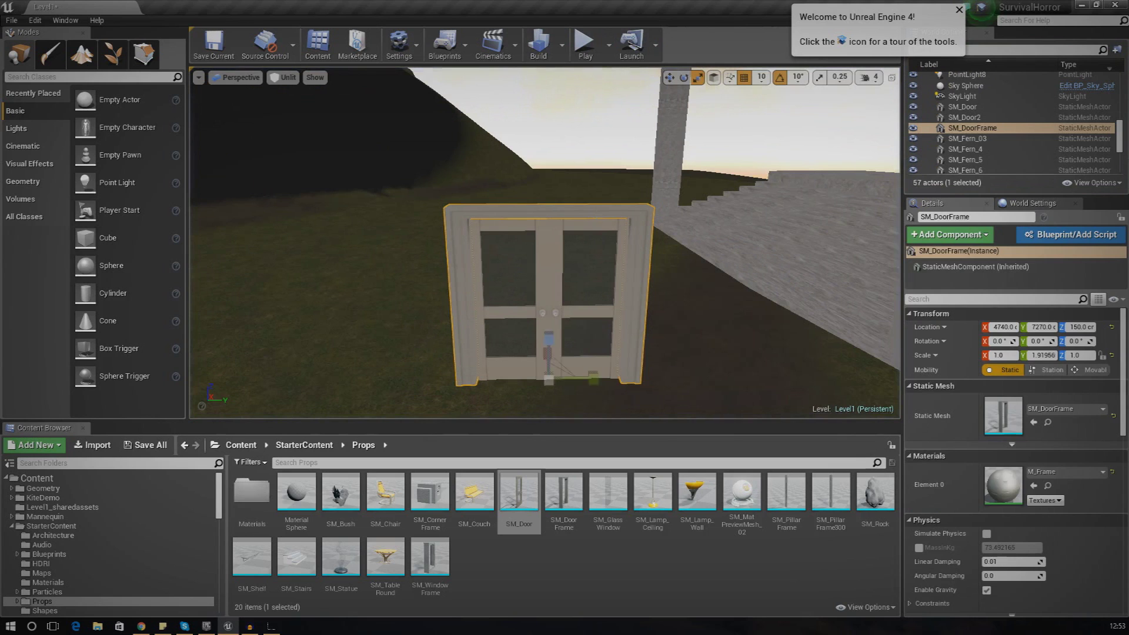
Step: Select both doors together with the door frame and enlarge them uniformly to about 1.81 times their size
{"action": "left_click", "coordinate": [589, 213], "text": "ctrl"}
{"action": "left_click", "coordinate": [589, 213], "text": "ctrl"}
{"action": "left_click", "coordinate": [588, 221], "text": "ctrl"}
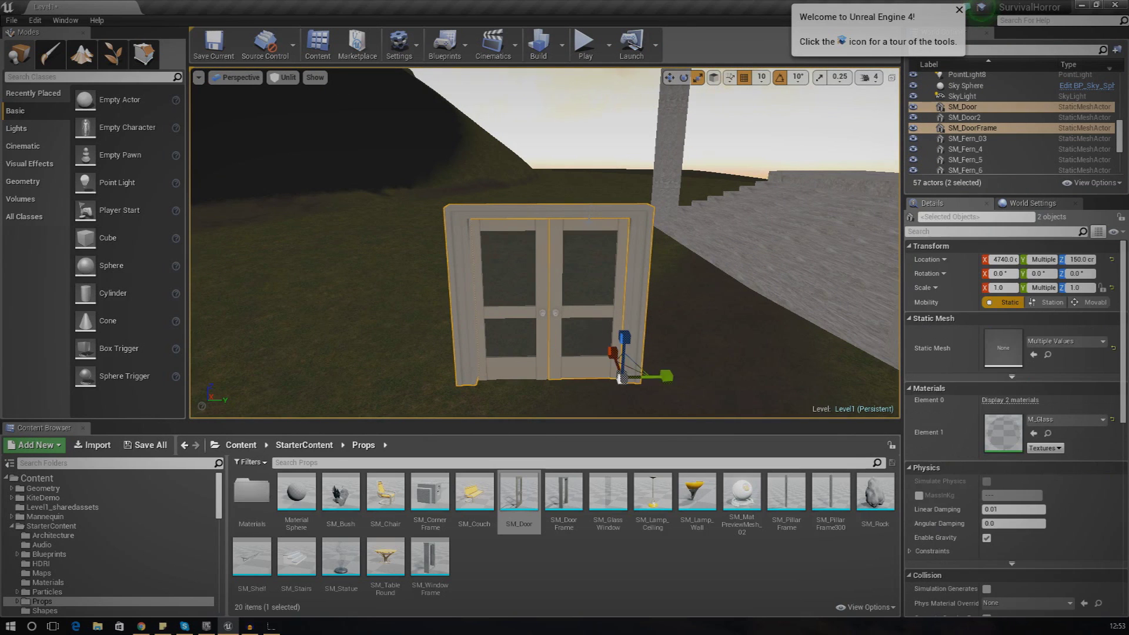
{"action": "left_click", "coordinate": [549, 274], "text": "ctrl"}
{"action": "left_click", "coordinate": [545, 275], "text": "ctrl"}
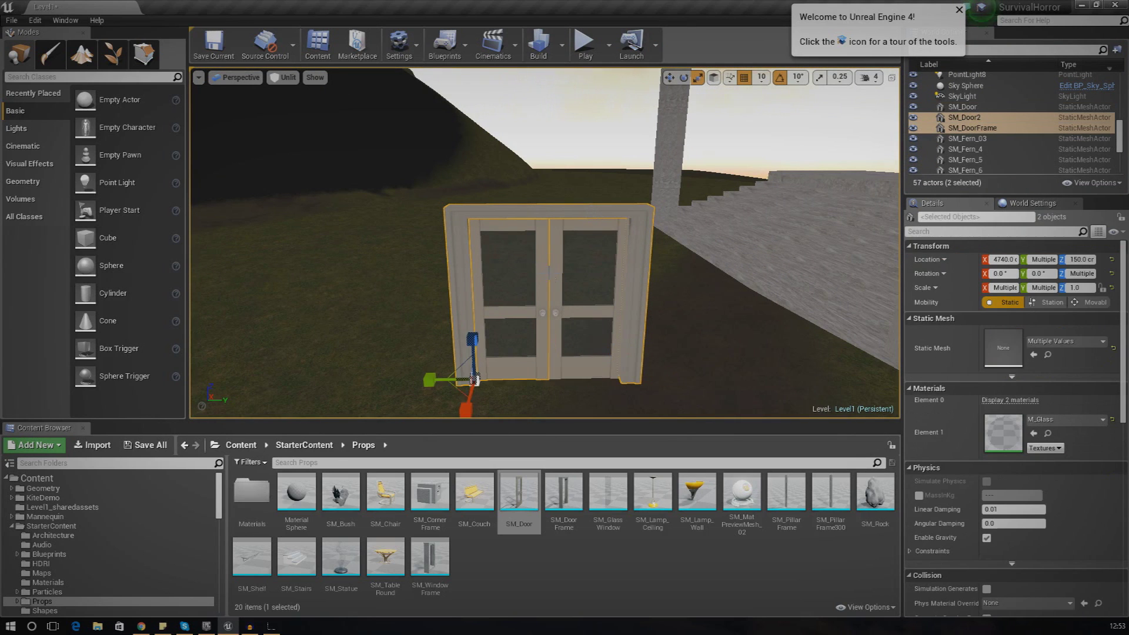
{"action": "left_click", "coordinate": [550, 271], "text": "ctrl"}
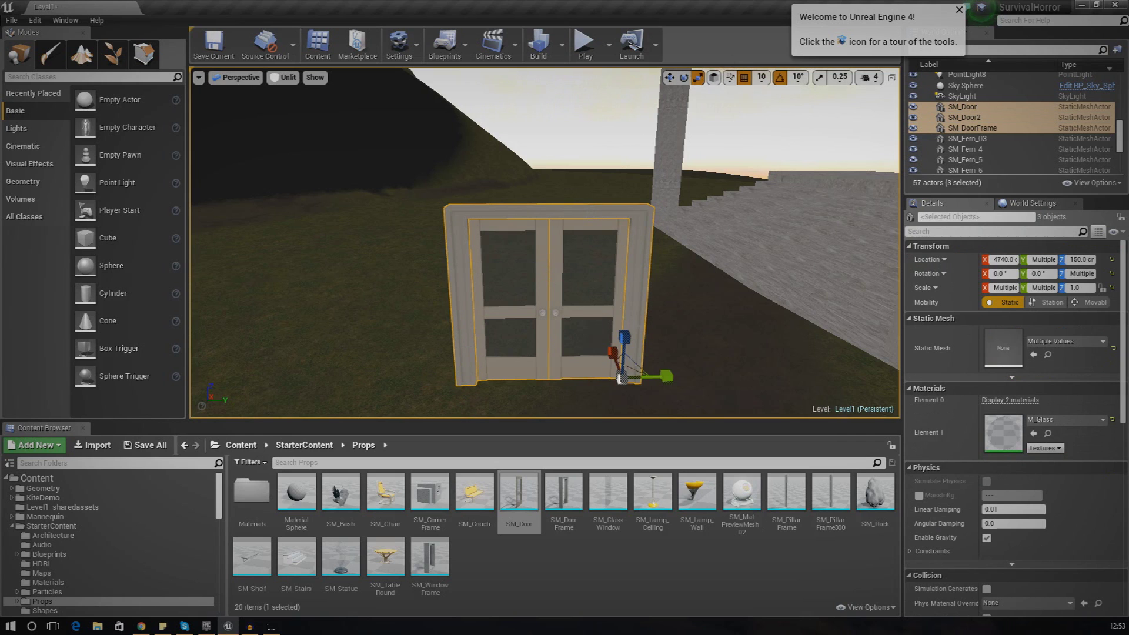
{"action": "mouse_move", "coordinate": [627, 372]}
{"action": "left_mouse_down"}
{"action": "mouse_move", "coordinate": [632, 282]}
{"action": "mouse_move", "coordinate": [632, 375]}
{"action": "left_mouse_up"}
{"action": "right_click_drag", "start_coordinate": [706, 339], "coordinate": [580, 325]}
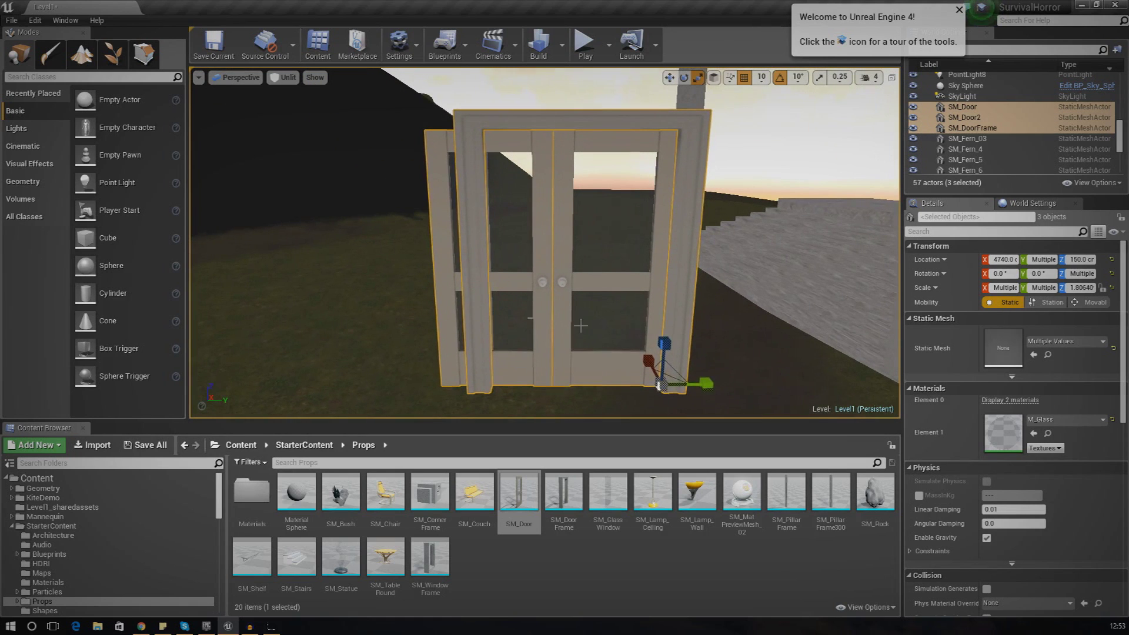
Step: Refit the door frame around the enlarged doors by moving it to about Y 7192 and stretching its Y scale to about 3.45
{"action": "left_click", "coordinate": [462, 316]}
{"action": "left_click", "coordinate": [506, 323]}
{"action": "left_click_drag", "start_coordinate": [628, 395], "coordinate": [590, 386]}
{"action": "left_click", "coordinate": [669, 78]}
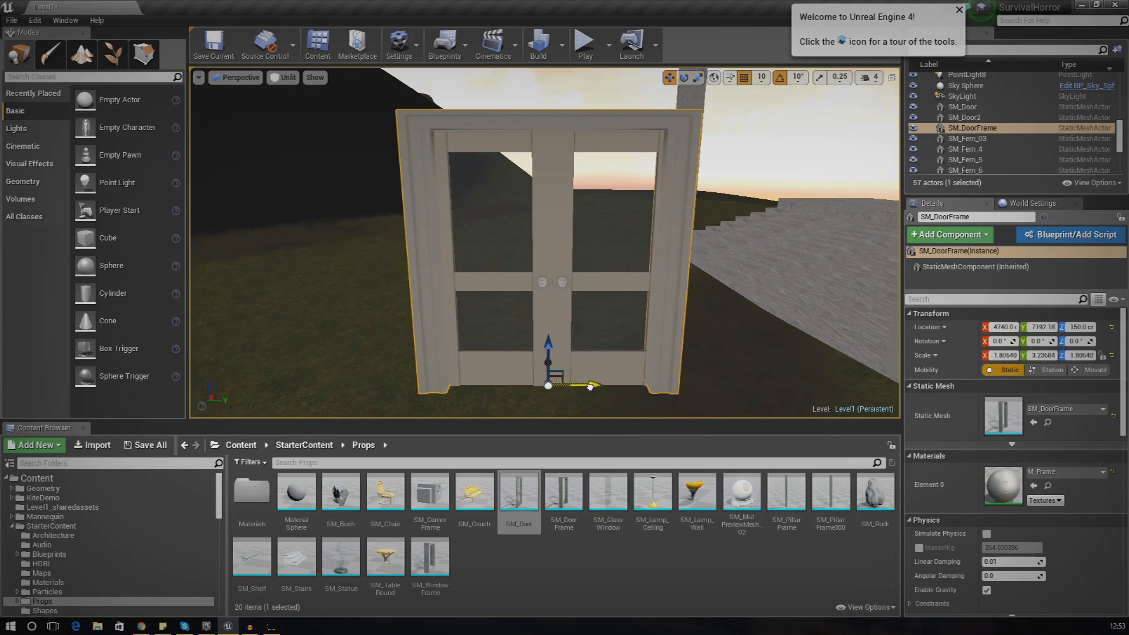
{"action": "left_click", "coordinate": [698, 78]}
{"action": "left_click_drag", "start_coordinate": [593, 385], "coordinate": [602, 385]}
{"action": "right_click_drag", "start_coordinate": [730, 173], "coordinate": [767, 200]}
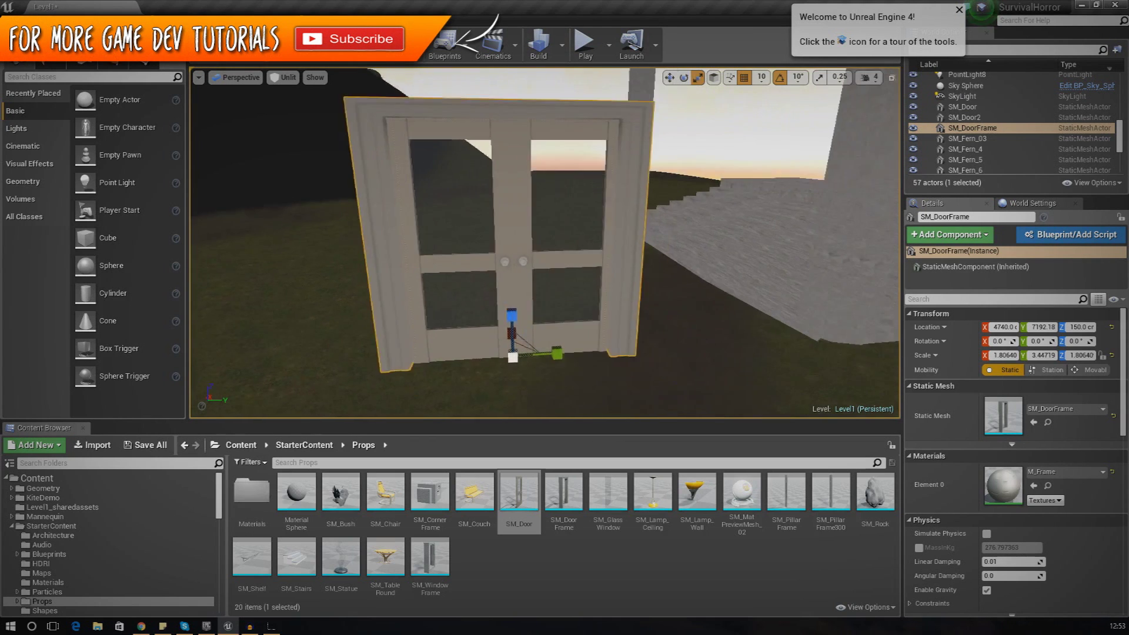
Step: Play-test from the ground in front of the enlarged double door, inspect it with and without the flashlight, and end the play session
{"action": "key", "text": "s"}
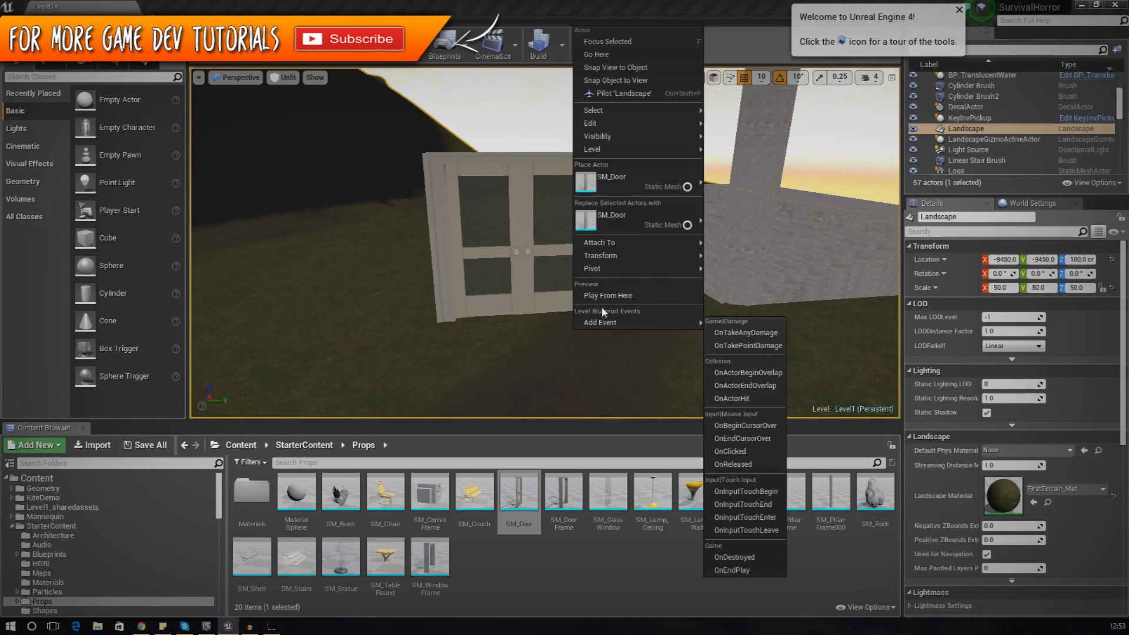
{"action": "left_click", "coordinate": [607, 296]}
{"action": "key", "text": "w"}
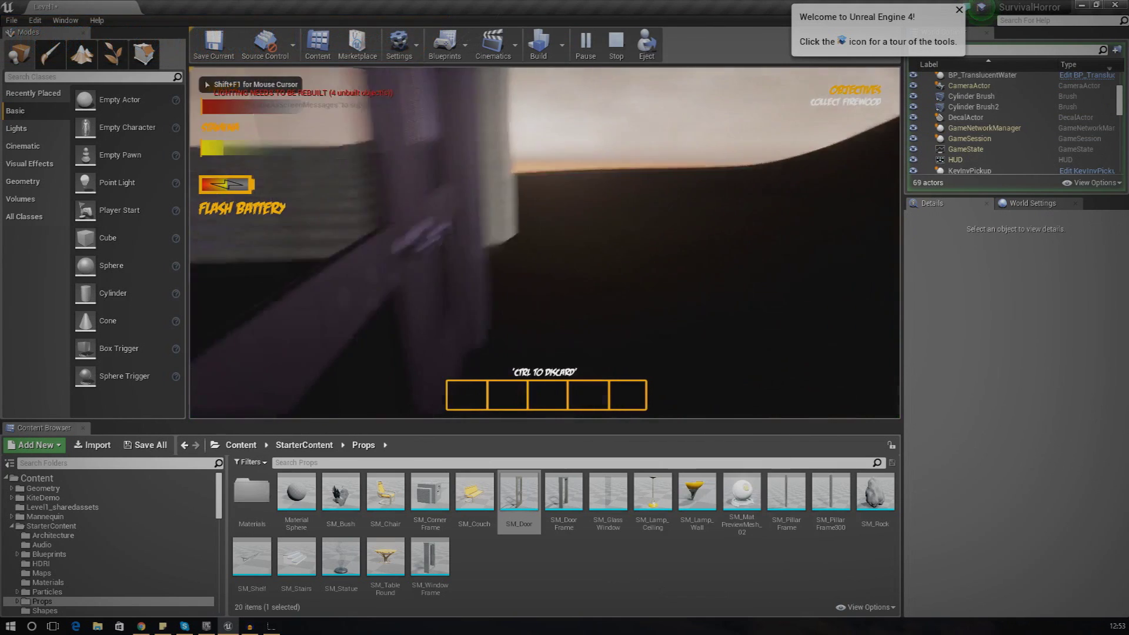
{"action": "key", "text": "w"}
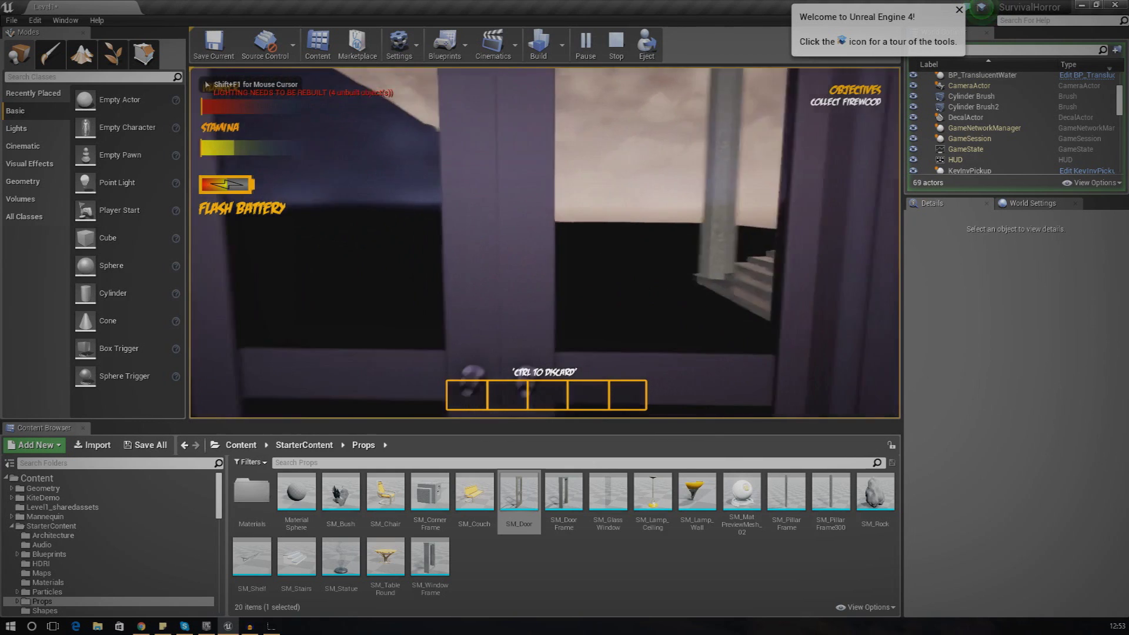
{"action": "key", "text": "s"}
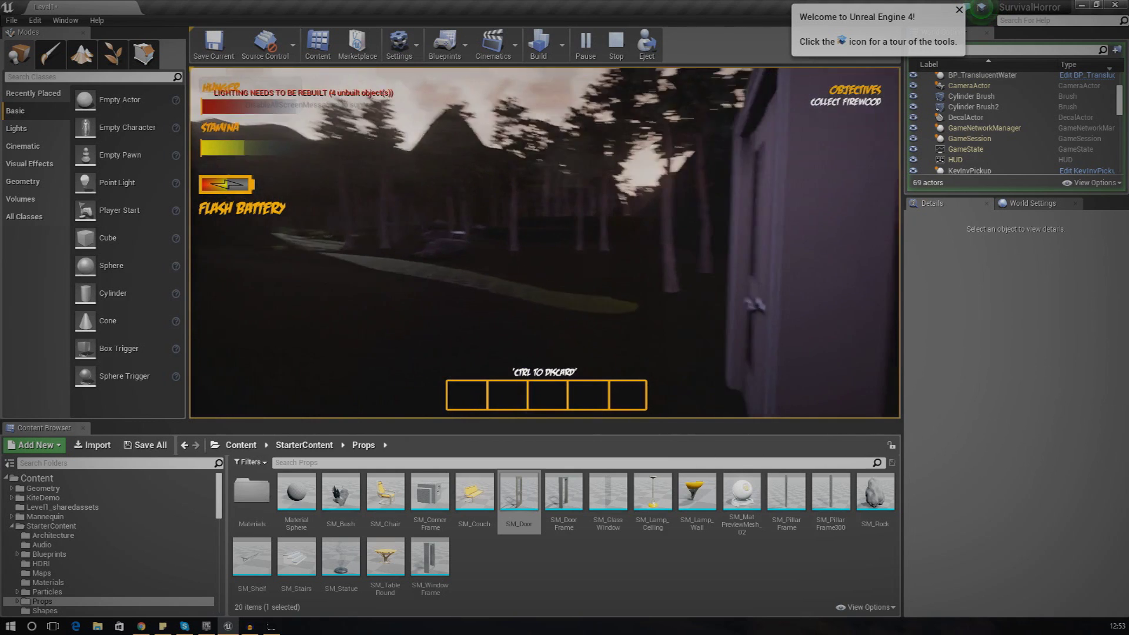
{"action": "key", "text": "w"}
{"action": "key", "text": "s"}
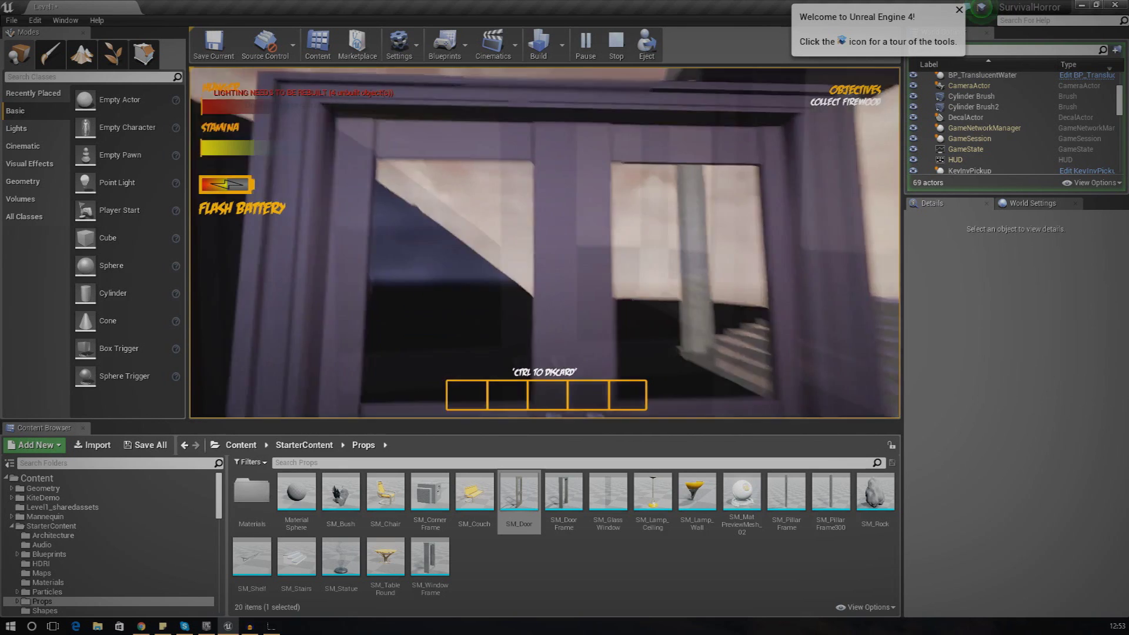
{"action": "key", "text": "s"}
{"action": "key", "text": "w"}
{"action": "key", "text": "w"}
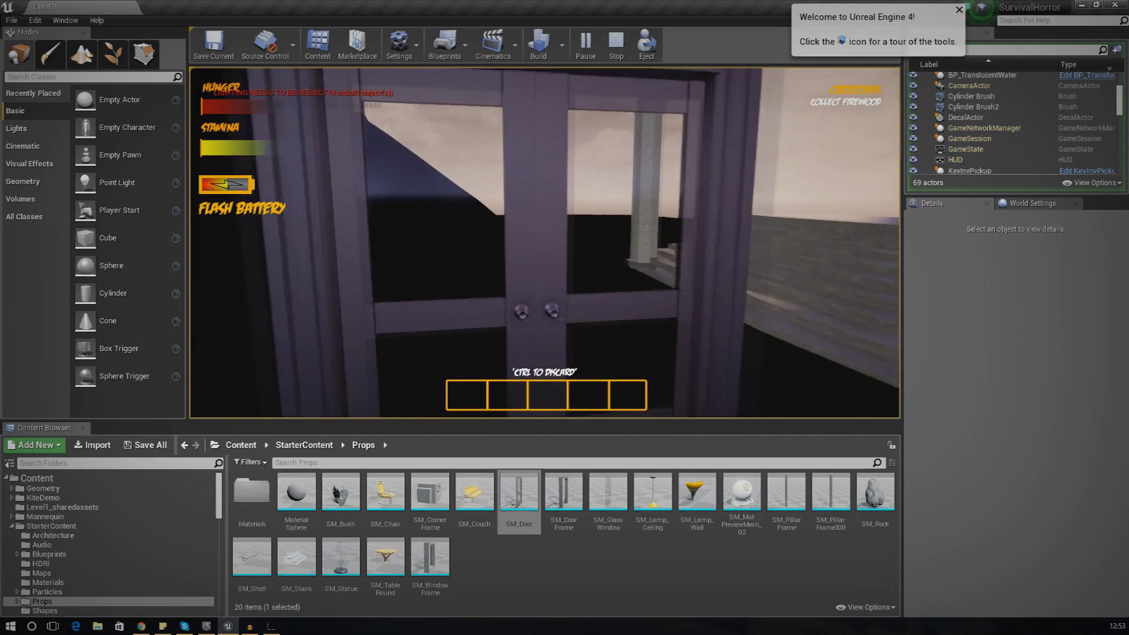
{"action": "key", "text": "s"}
{"action": "key", "text": "s"}
{"action": "key", "text": "f"}
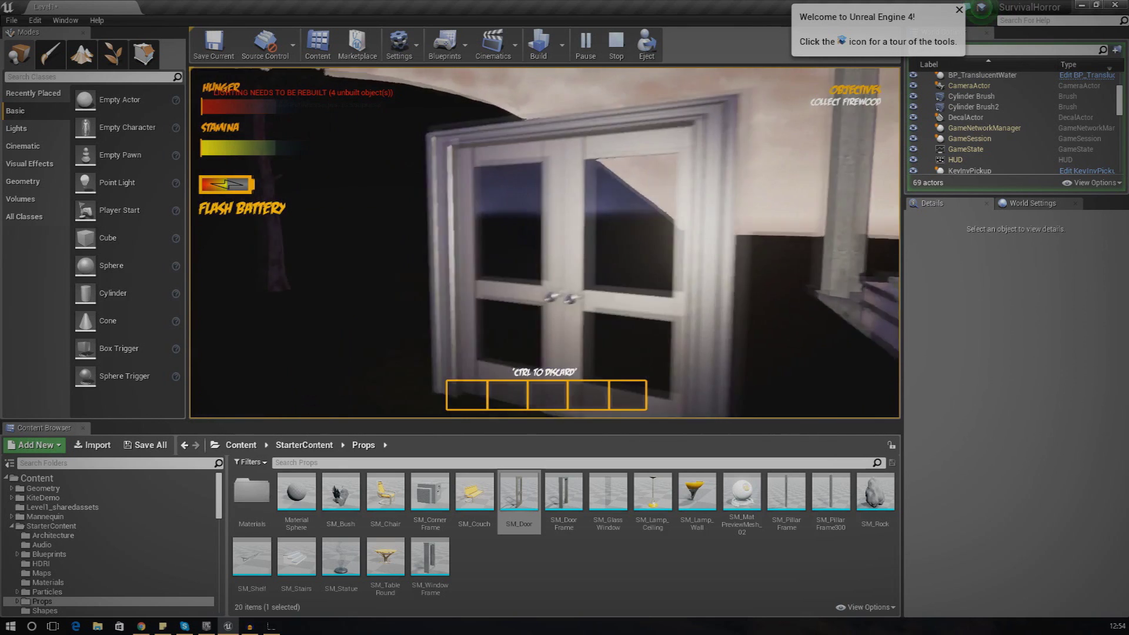
{"action": "key", "text": "f"}
{"action": "key", "text": "w"}
{"action": "key", "text": "f"}
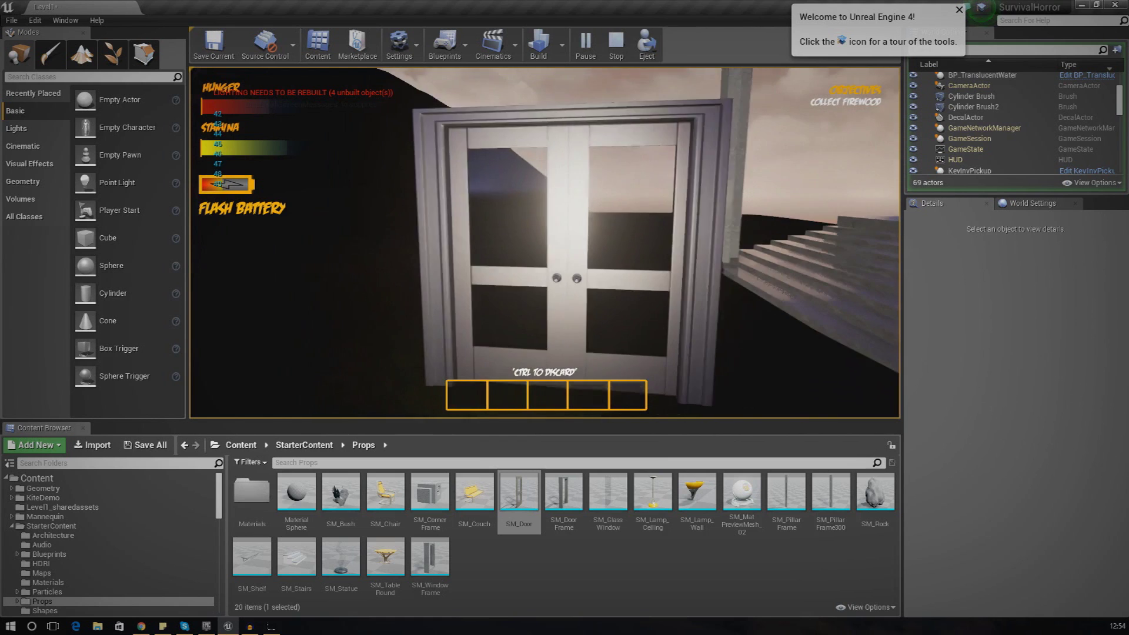
{"action": "key", "text": "Escape"}
Step: Select both doors and the frame, and open the StarterContent Materials folder
{"action": "left_click", "coordinate": [531, 318]}
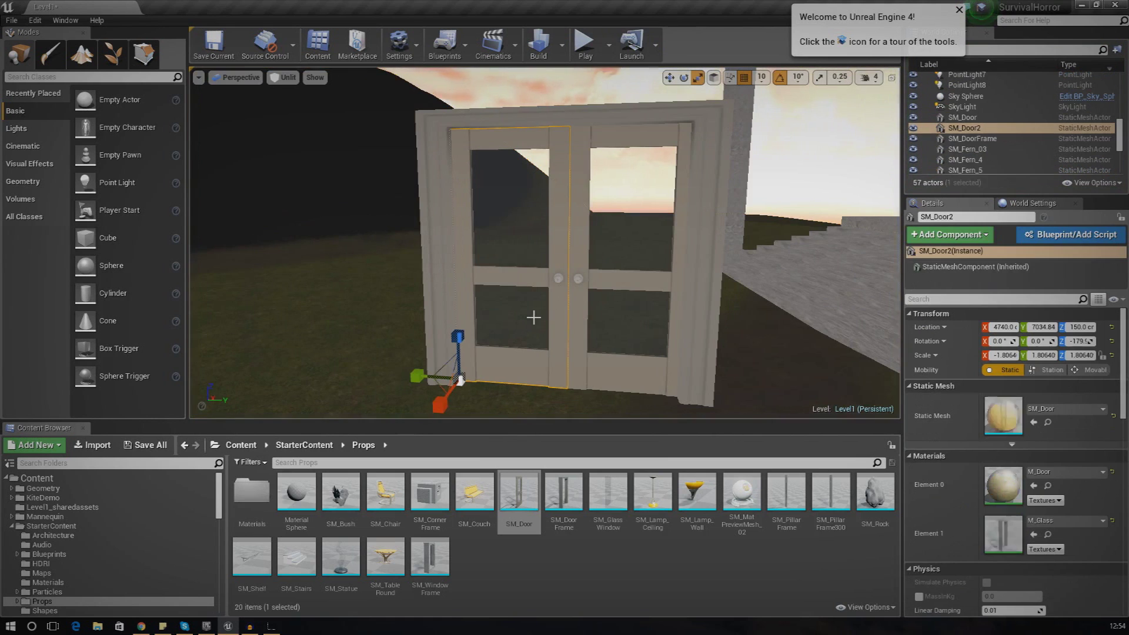
{"action": "left_click", "coordinate": [576, 308]}
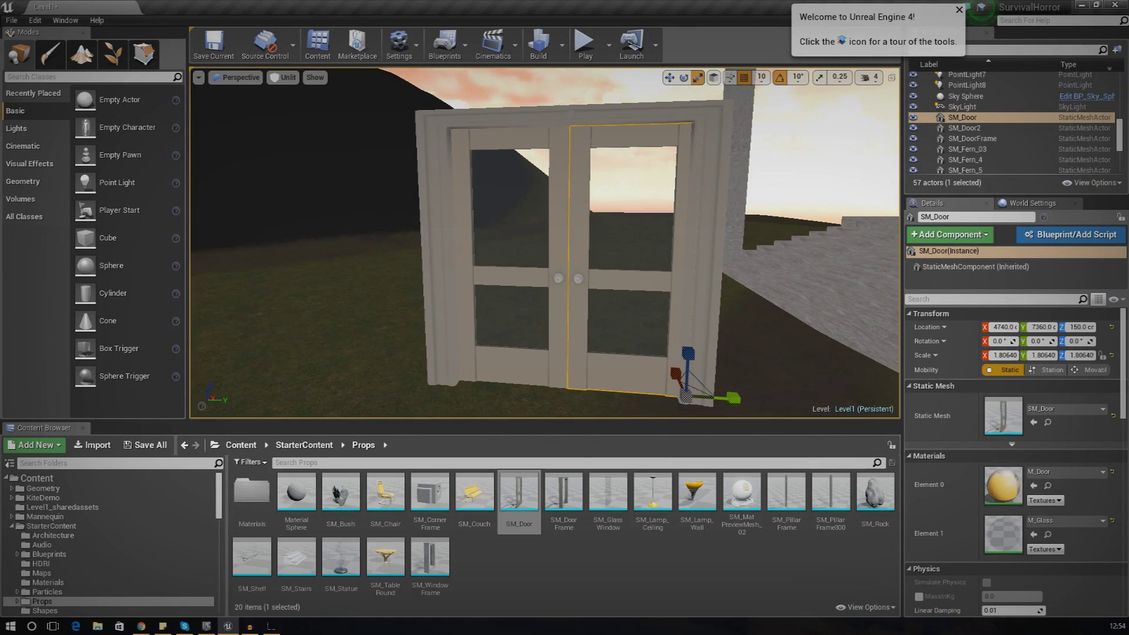
{"action": "left_click", "coordinate": [510, 276], "text": "ctrl"}
{"action": "left_click", "coordinate": [699, 271], "text": "ctrl"}
{"action": "key", "text": "w"}
{"action": "right_click_drag", "start_coordinate": [699, 270], "coordinate": [300, 330]}
{"action": "right_click_drag", "start_coordinate": [520, 282], "coordinate": [653, 282]}
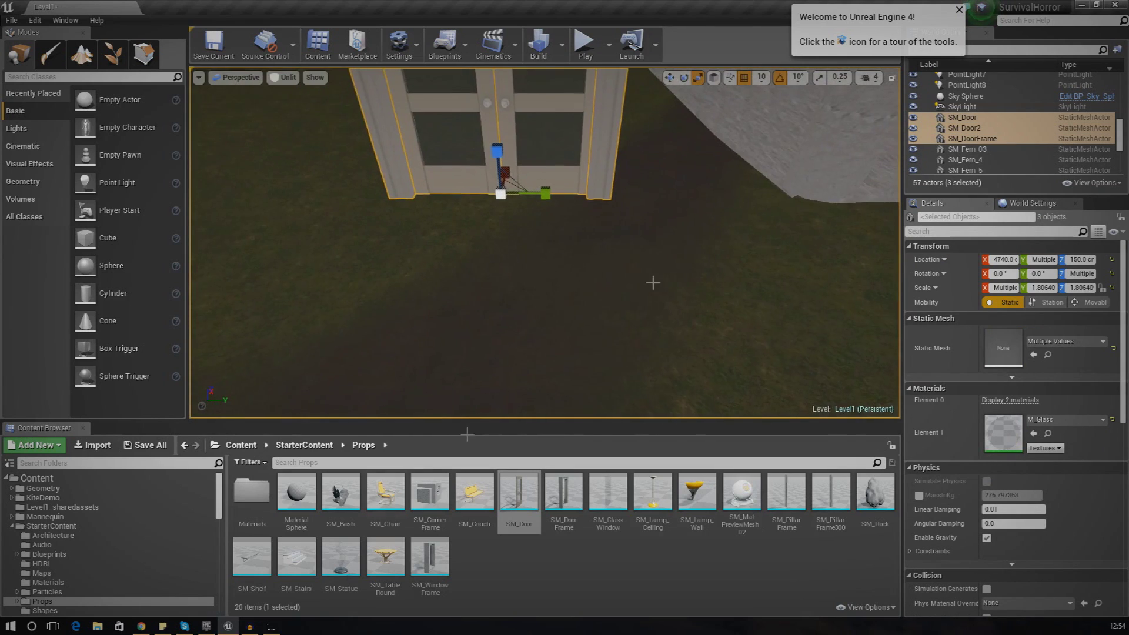
{"action": "left_click", "coordinate": [87, 575]}
{"action": "left_click", "coordinate": [87, 581]}
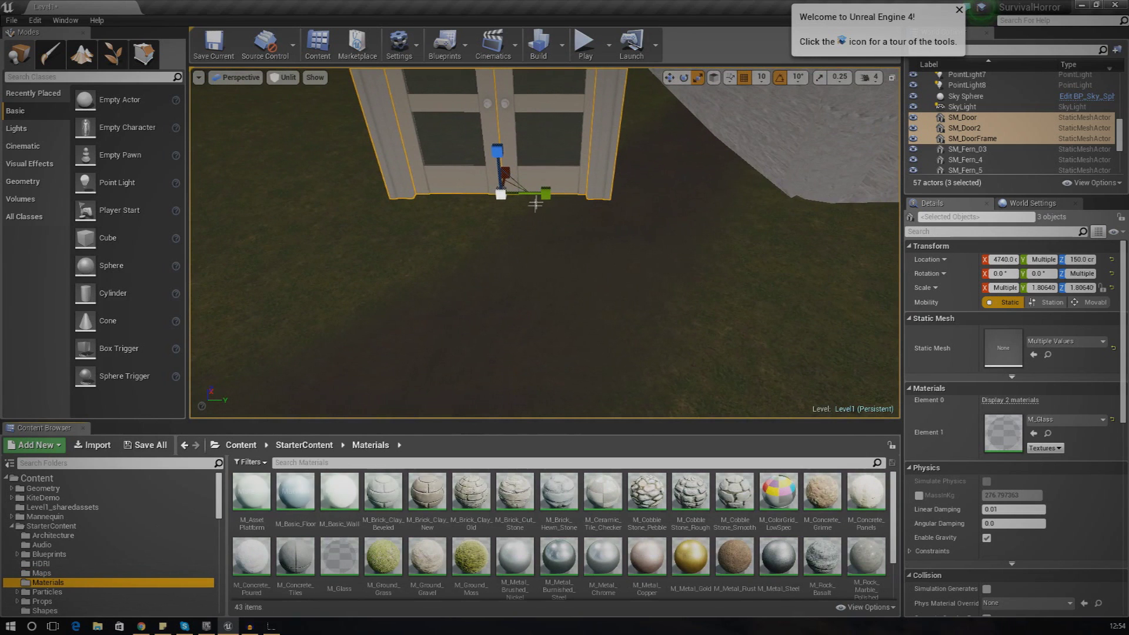
Step: Try the M_Wood_Walnut material on Element 0 of both doors, and undo it
{"action": "left_click", "coordinate": [459, 159]}
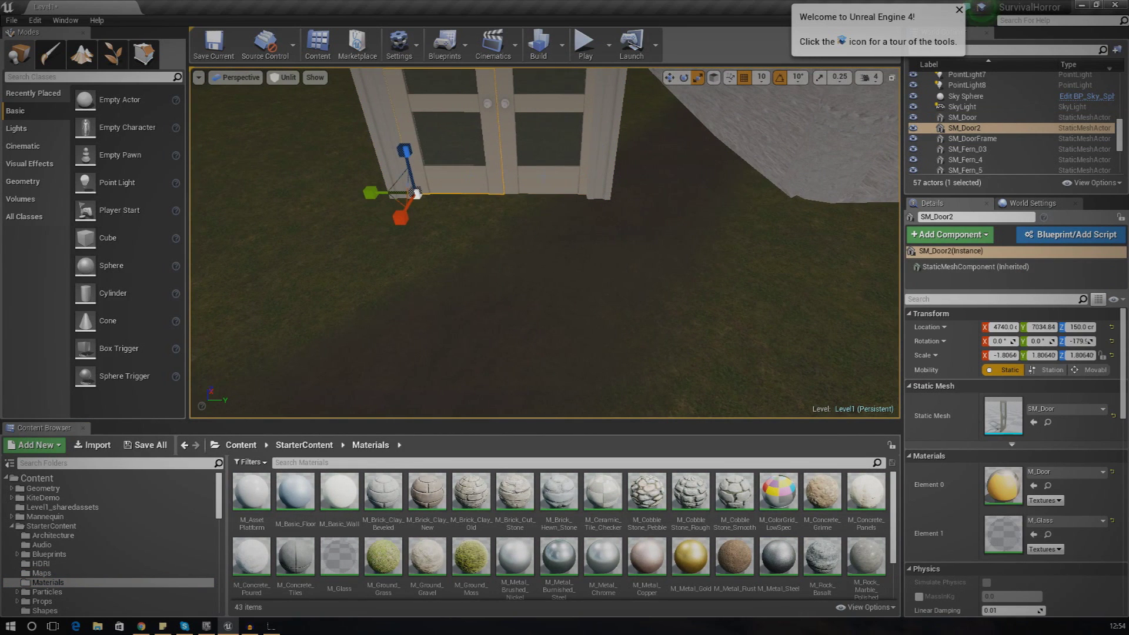
{"action": "left_click", "coordinate": [563, 182], "text": "ctrl"}
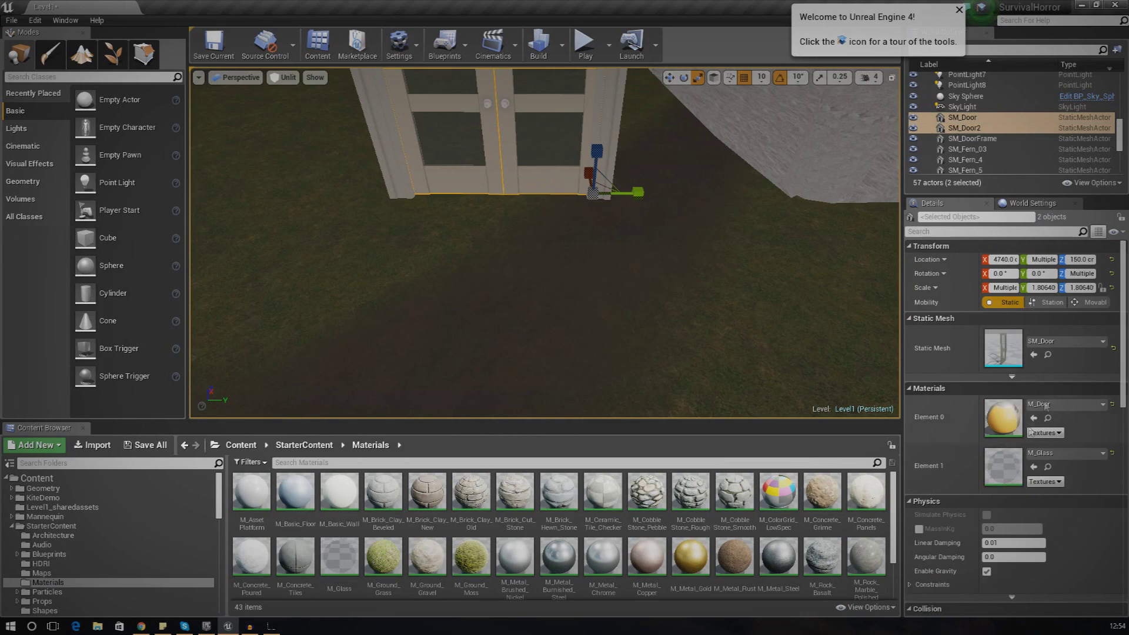
{"action": "scroll", "coordinate": [605, 543], "scroll_direction": "down", "scroll_amount": 3}
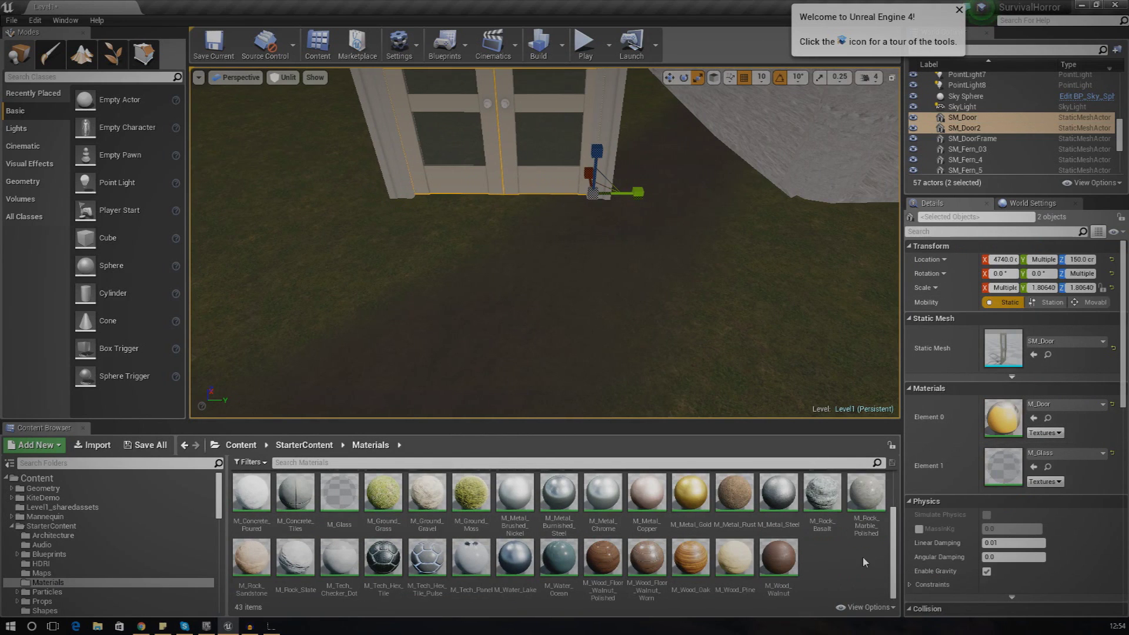
{"action": "left_click", "coordinate": [781, 550]}
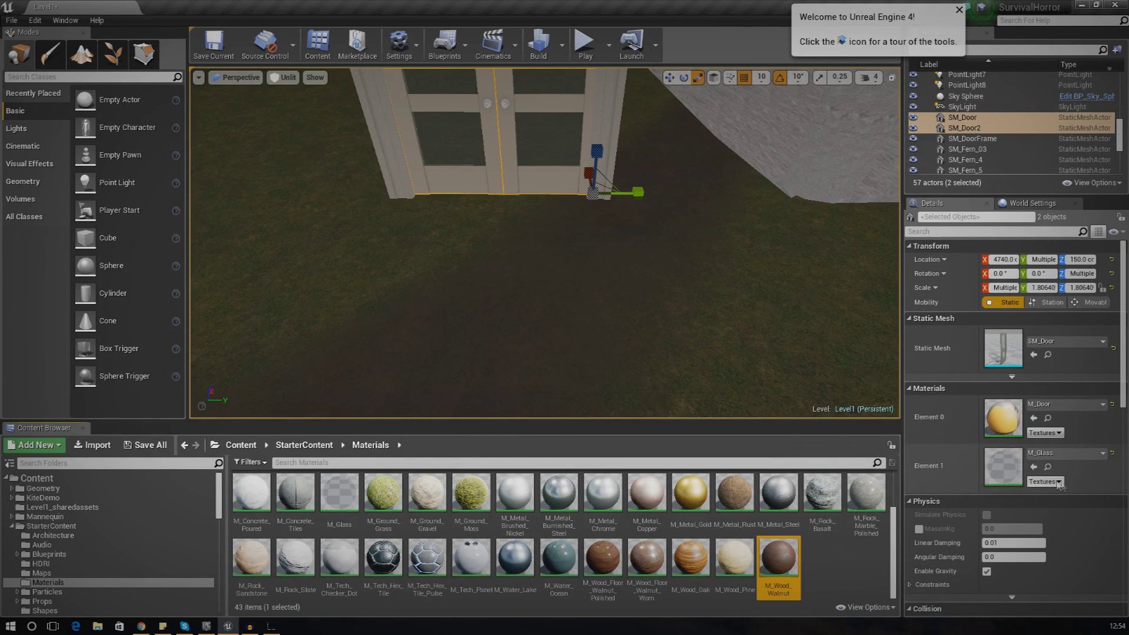
{"action": "left_click", "coordinate": [1033, 418]}
{"action": "key", "text": "w"}
{"action": "right_click_drag", "start_coordinate": [544, 243], "coordinate": [546, 213]}
{"action": "key", "text": "s"}
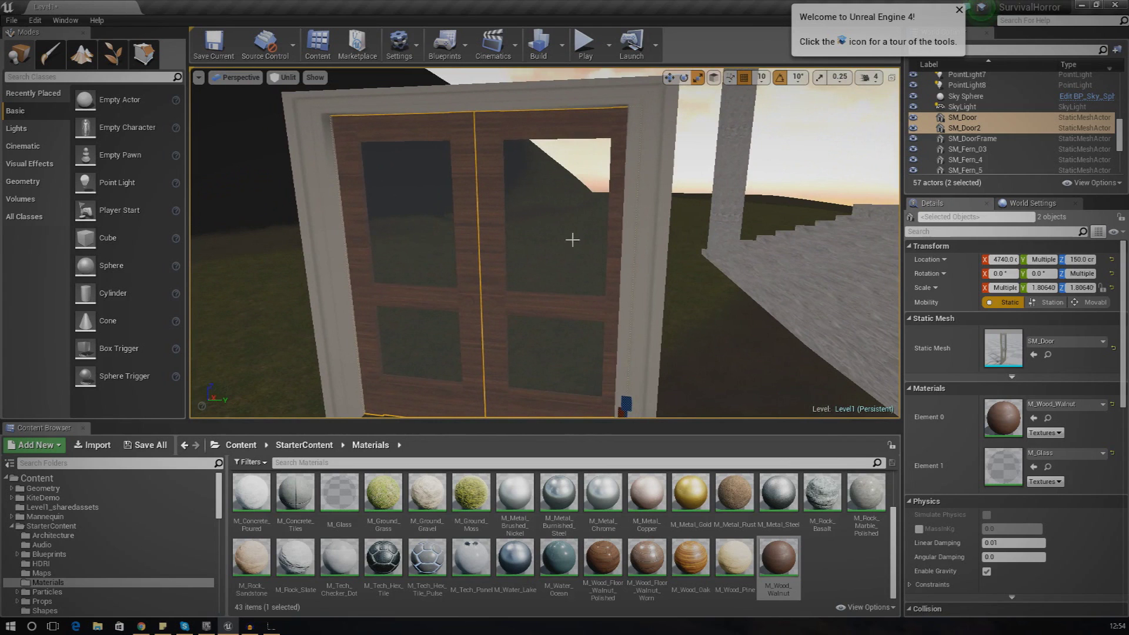
{"action": "key", "text": "ctrl+z"}
Step: Apply the M_Wood_Walnut material to Element 0 of the door frame
{"action": "left_click", "coordinate": [668, 307]}
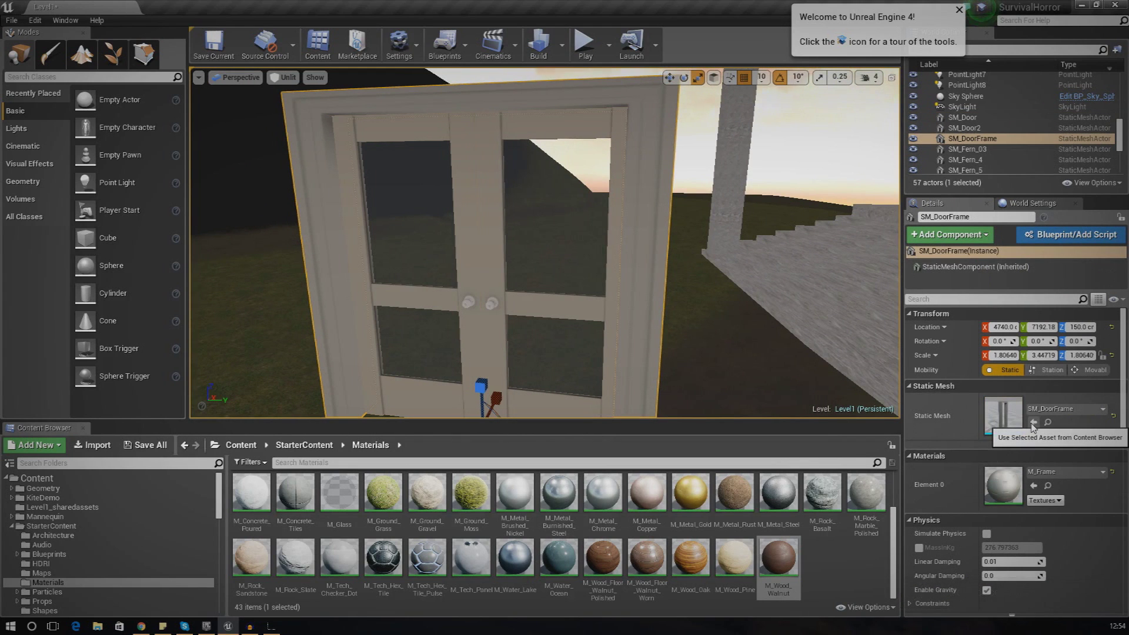
{"action": "left_click", "coordinate": [1034, 486]}
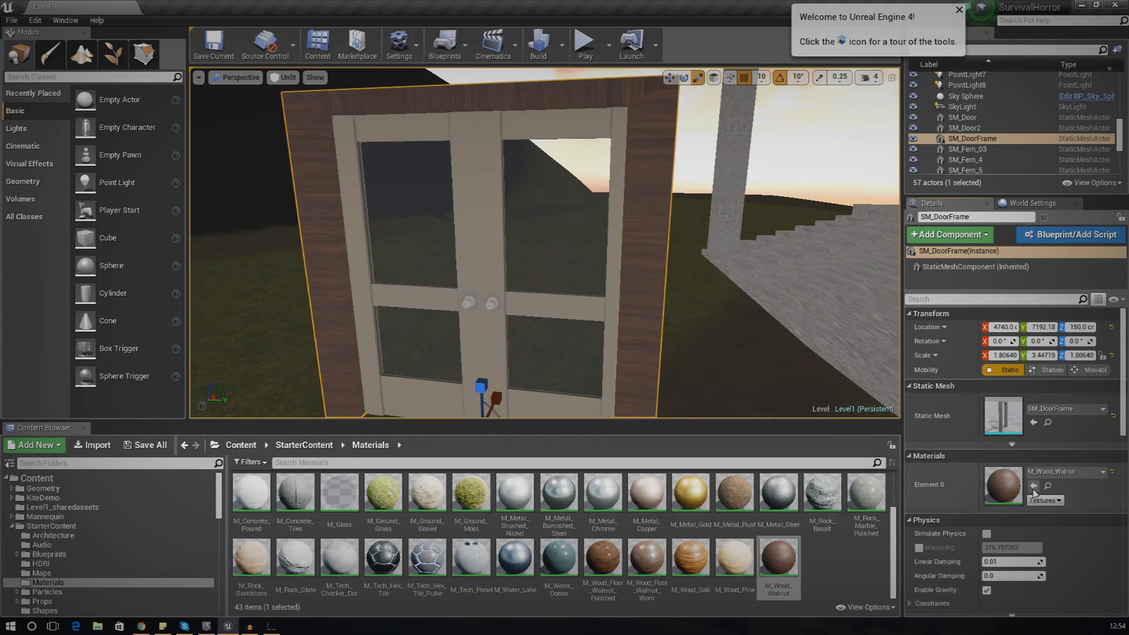
{"action": "left_click", "coordinate": [748, 355]}
{"action": "mouse_move", "coordinate": [689, 343]}
{"action": "right_mouse_down"}
{"action": "mouse_move", "coordinate": [689, 305]}
{"action": "mouse_move", "coordinate": [659, 312]}
{"action": "mouse_move", "coordinate": [676, 330]}
{"action": "right_mouse_up"}
{"action": "key", "text": "s"}
{"action": "scroll", "coordinate": [559, 300], "scroll_direction": "up", "scroll_amount": 3}
Step: Center the walnut frame on the doors at about Y 7202 and adjust its Y scale to about 3.49
{"action": "left_click", "coordinate": [631, 301]}
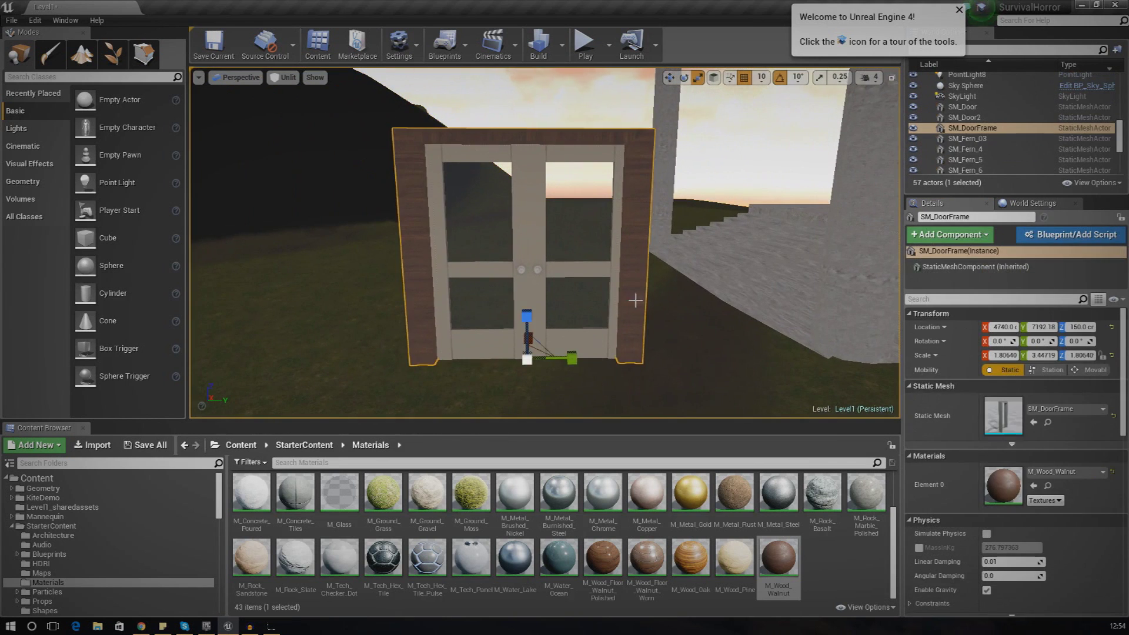
{"action": "left_click", "coordinate": [670, 77]}
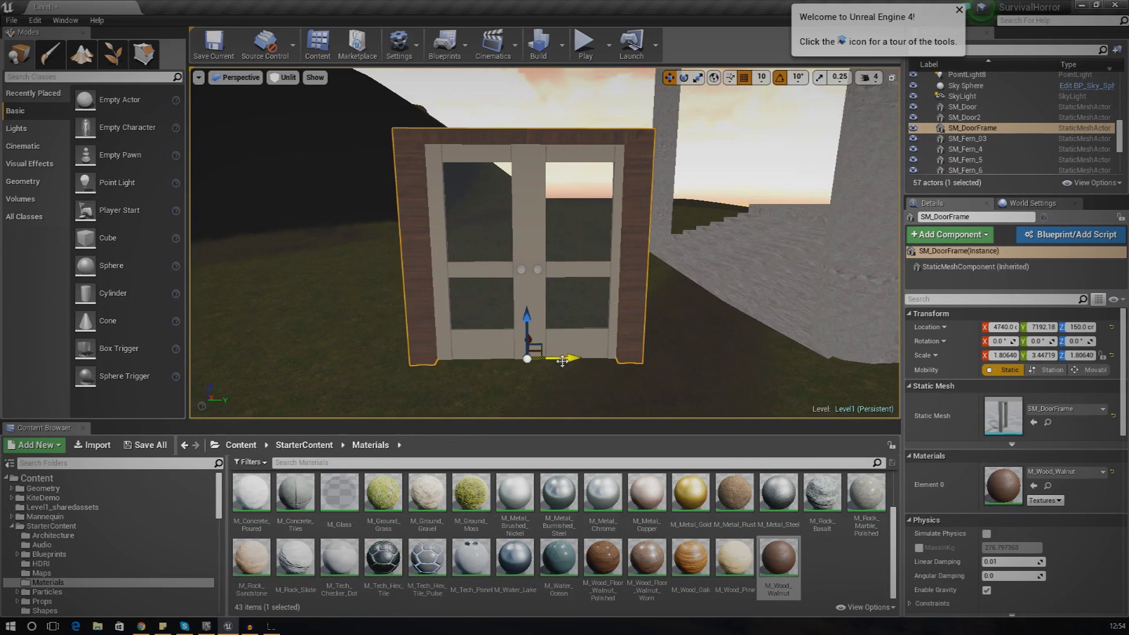
{"action": "left_click_drag", "start_coordinate": [562, 362], "coordinate": [570, 361]}
{"action": "left_click", "coordinate": [697, 77]}
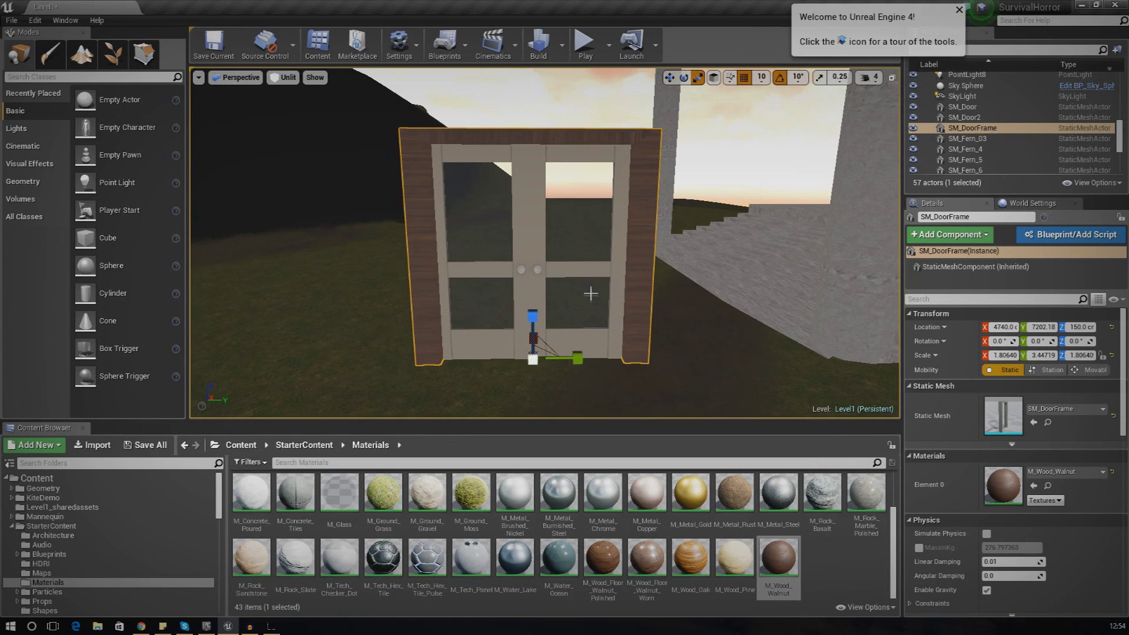
{"action": "left_click_drag", "start_coordinate": [577, 358], "coordinate": [594, 358]}
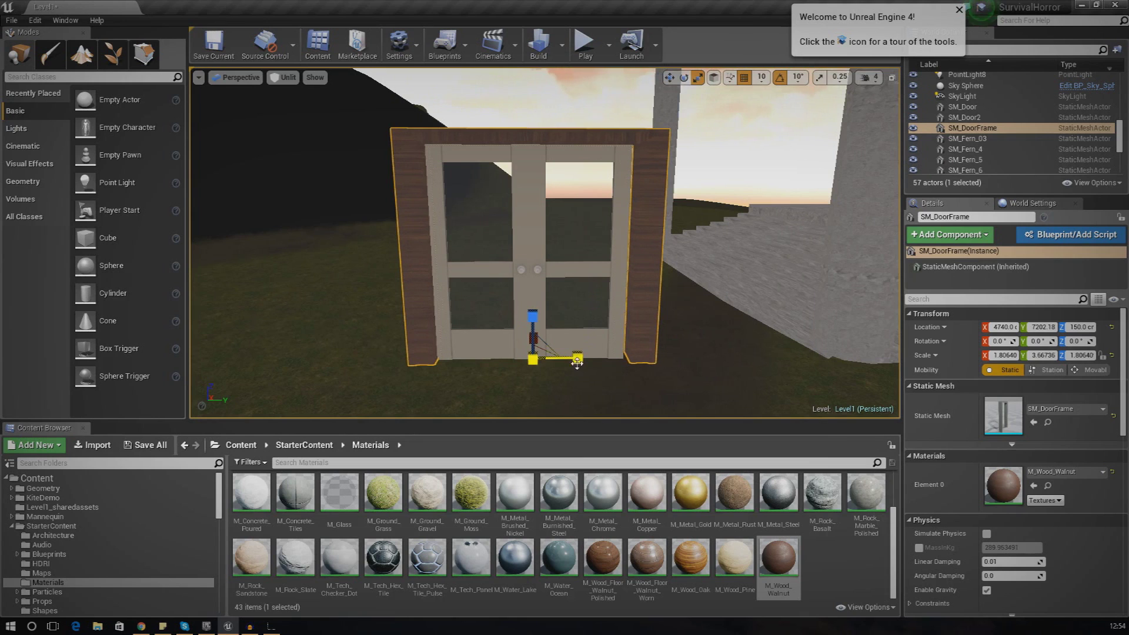
{"action": "left_click", "coordinate": [670, 77]}
{"action": "left_click_drag", "start_coordinate": [570, 360], "coordinate": [570, 362]}
{"action": "left_click", "coordinate": [706, 114]}
{"action": "key", "text": "r"}
{"action": "left_click", "coordinate": [652, 306]}
{"action": "left_click_drag", "start_coordinate": [564, 368], "coordinate": [555, 369]}
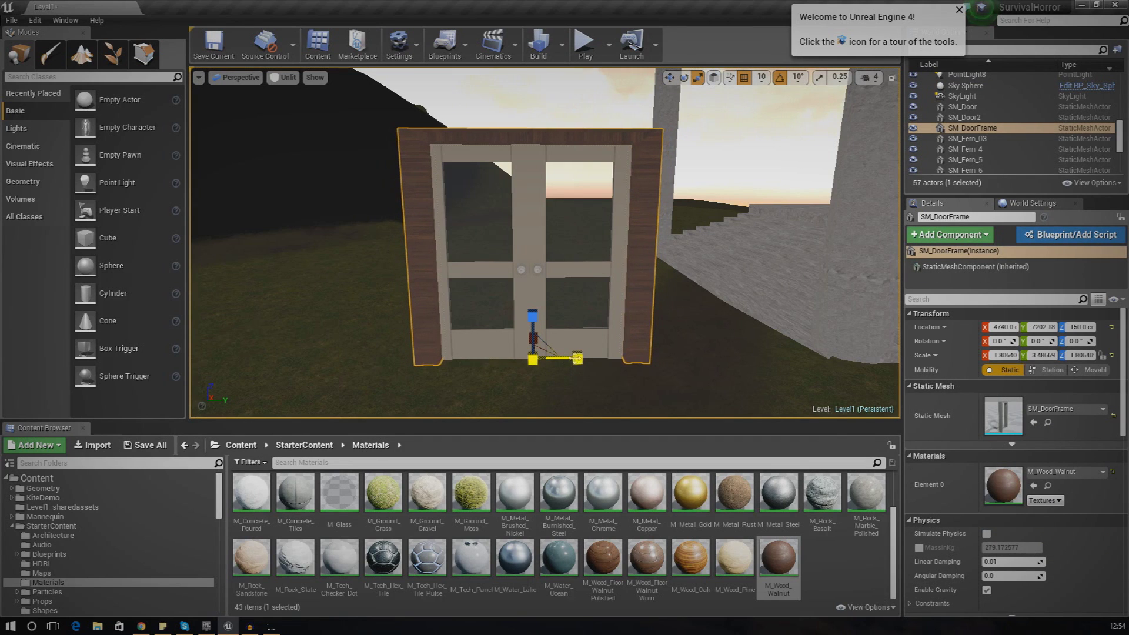
{"action": "left_click", "coordinate": [670, 79]}
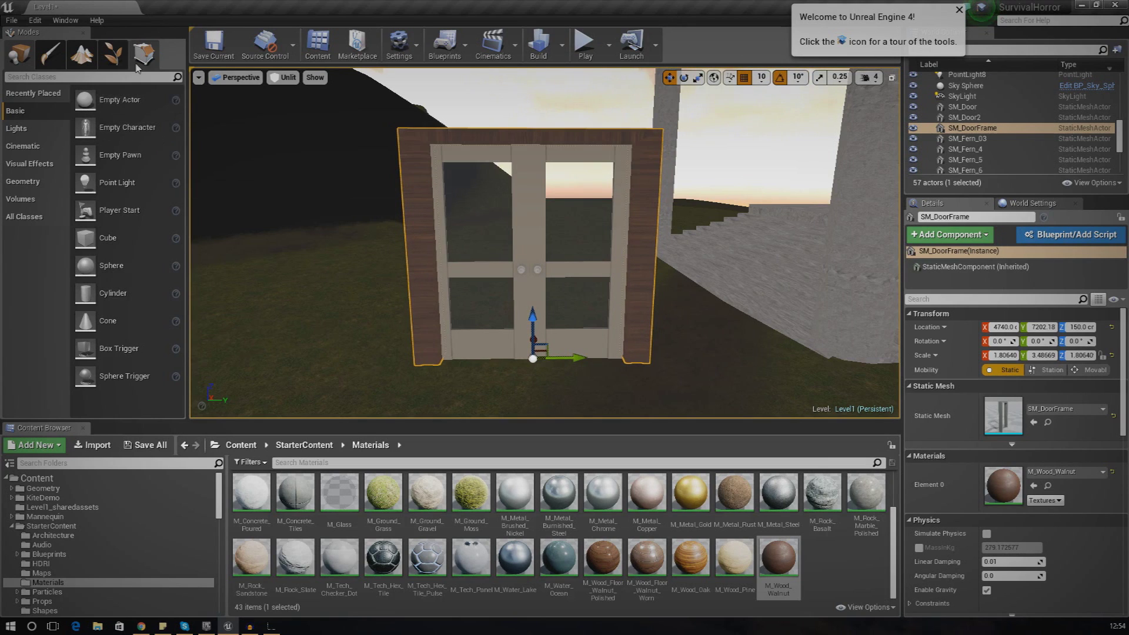
Step: Place a Trigger Volume at the double door at X 4690, Y 7200, Z 260 and stretch its X scale to about 2.6
{"action": "left_click", "coordinate": [30, 197]}
{"action": "scroll", "coordinate": [106, 194], "scroll_direction": "down", "scroll_amount": 5}
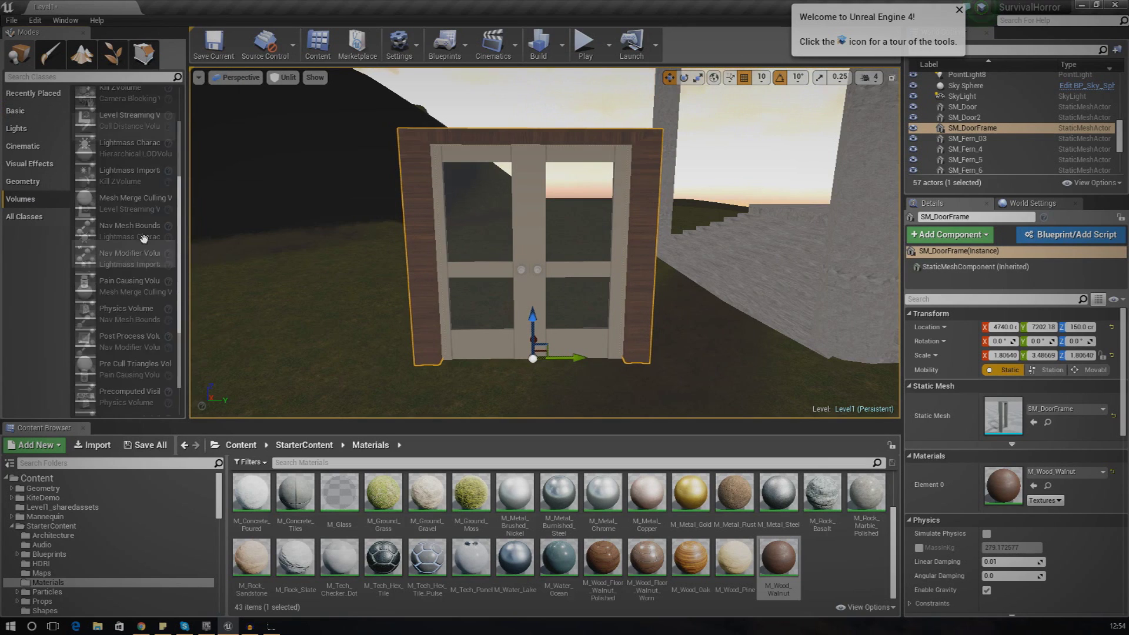
{"action": "left_click_drag", "start_coordinate": [124, 403], "coordinate": [378, 376]}
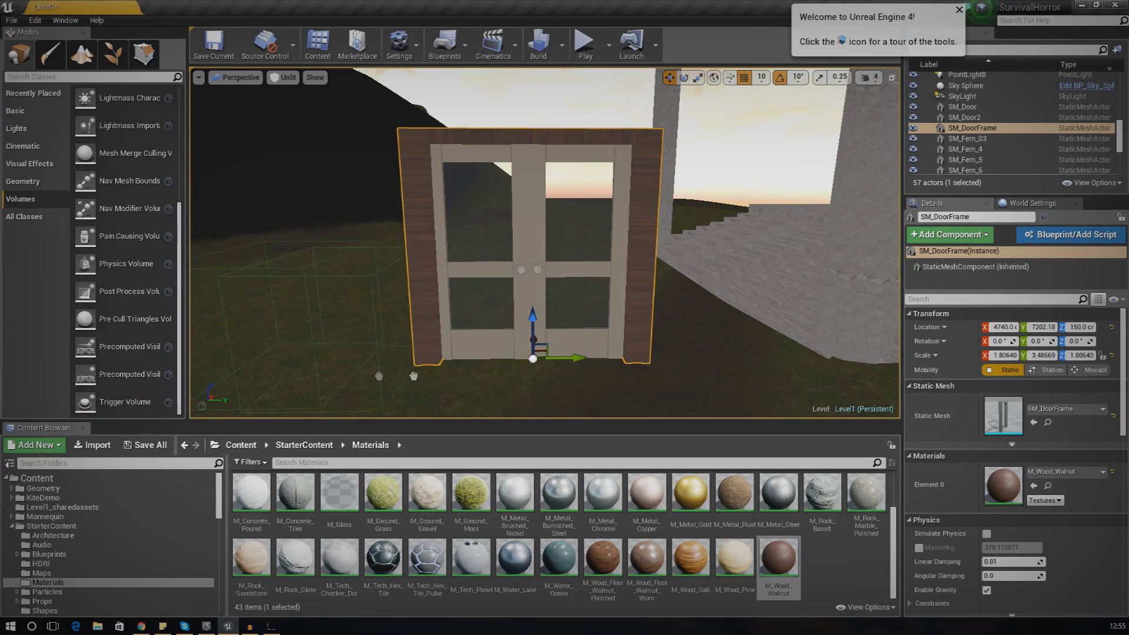
{"action": "left_click_drag", "start_coordinate": [538, 381], "coordinate": [539, 371]}
{"action": "right_click_drag", "start_coordinate": [539, 371], "coordinate": [497, 400]}
{"action": "key", "text": "s"}
{"action": "left_click", "coordinate": [697, 77]}
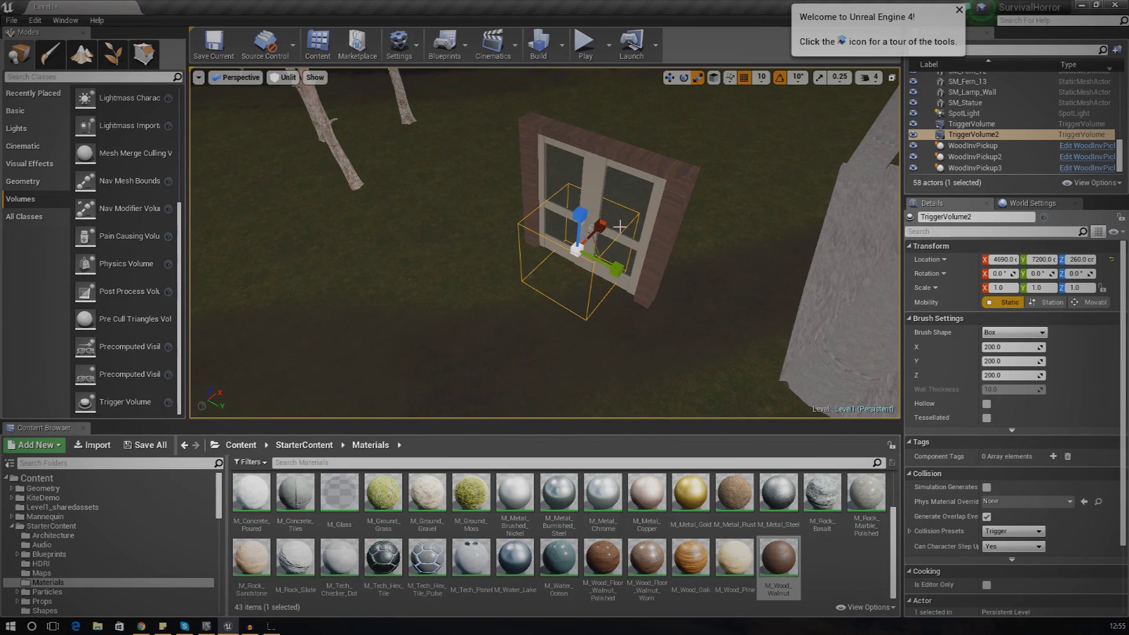
{"action": "left_click_drag", "start_coordinate": [598, 233], "coordinate": [580, 250]}
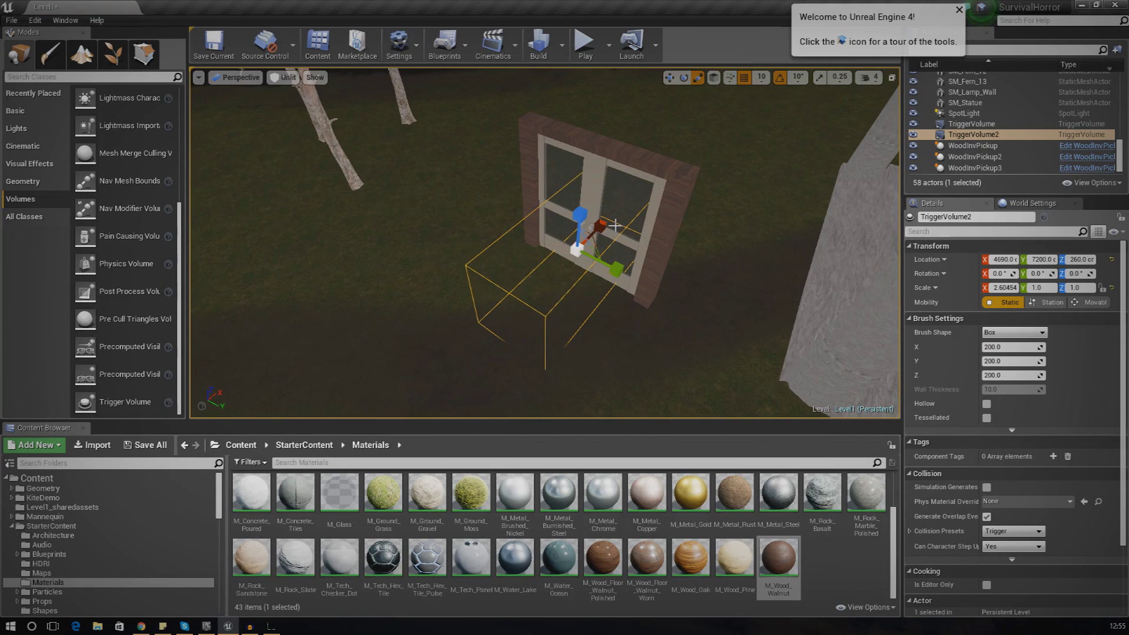
Step: Scale the double door's trigger volume to about 1.72 in X and 1.84 in Y, and move it to X 4590
{"action": "left_click_drag", "start_coordinate": [614, 278], "coordinate": [635, 290]}
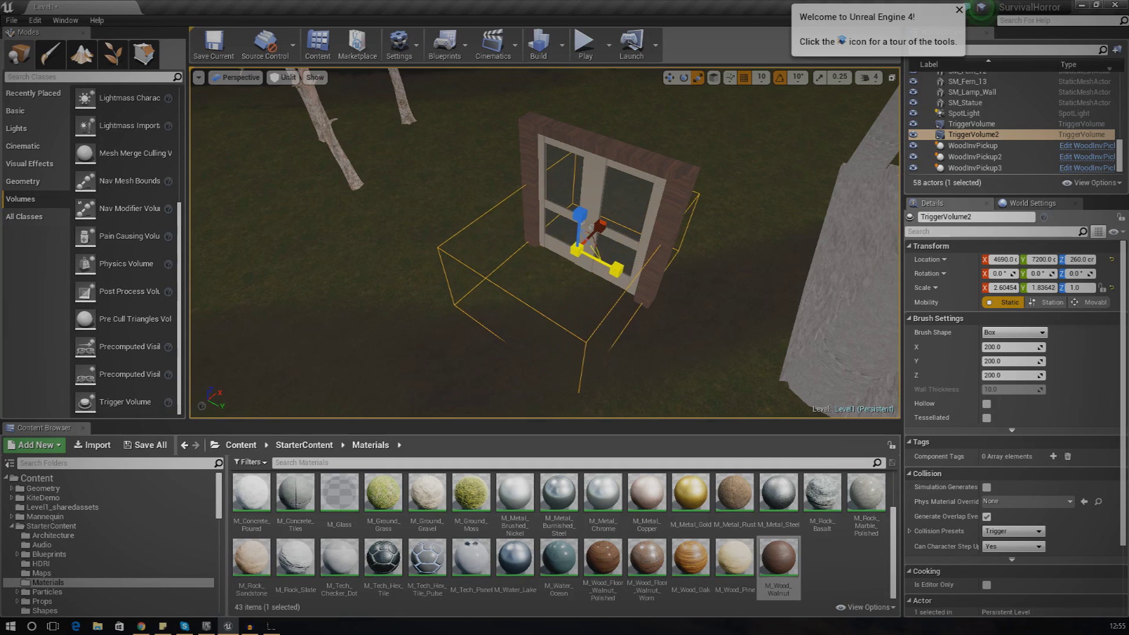
{"action": "left_click", "coordinate": [669, 78]}
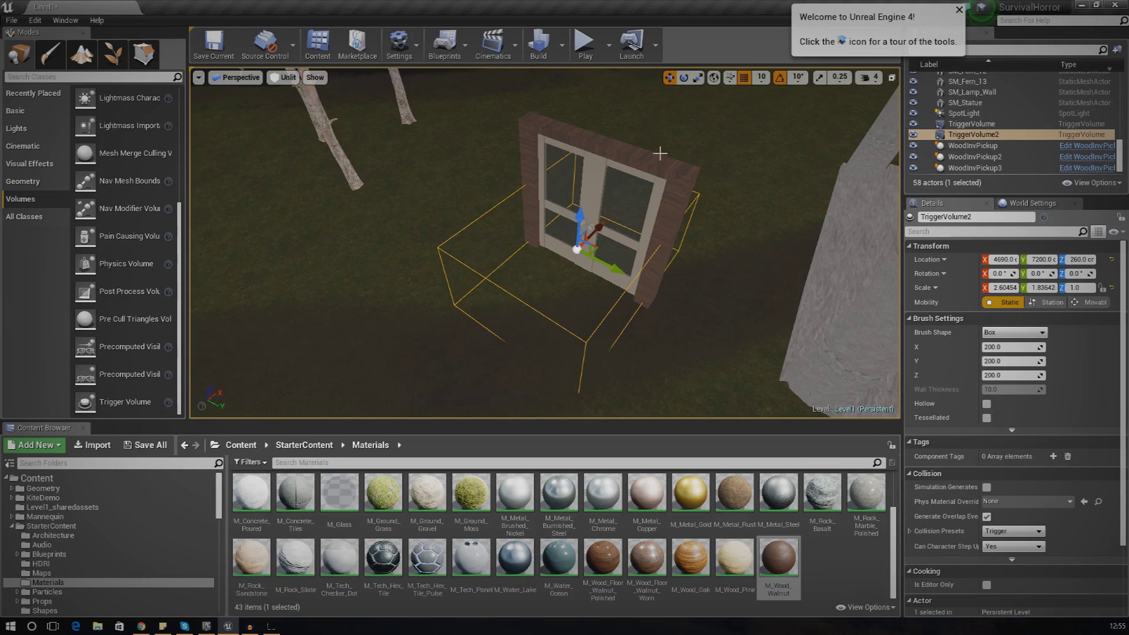
{"action": "left_click", "coordinate": [697, 78]}
{"action": "left_click_drag", "start_coordinate": [602, 226], "coordinate": [599, 227]}
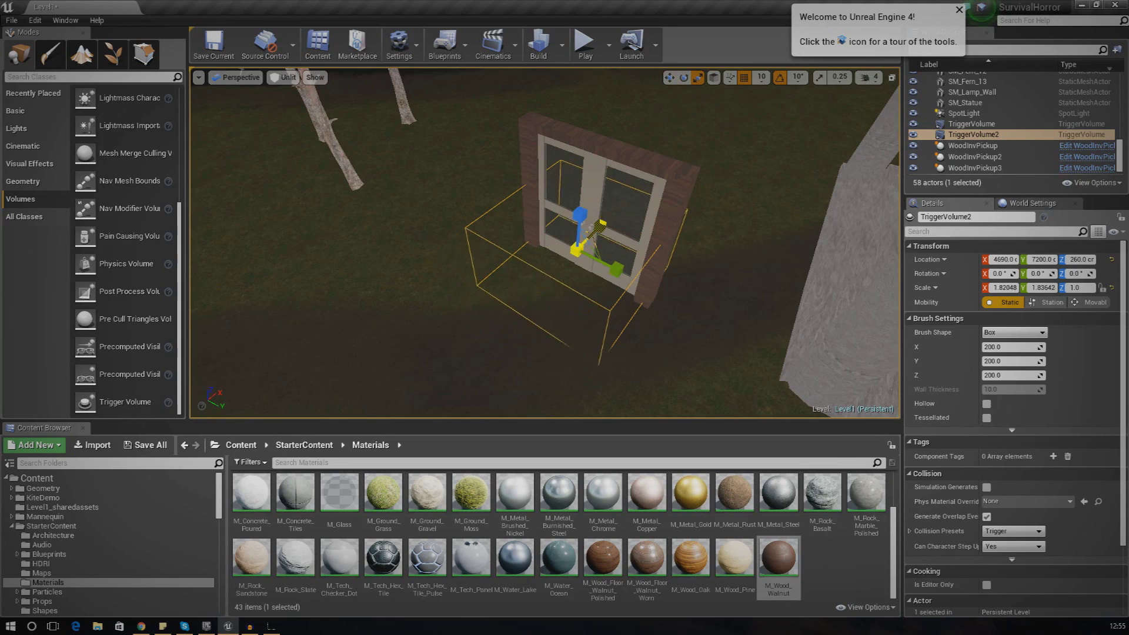
{"action": "left_click", "coordinate": [669, 77]}
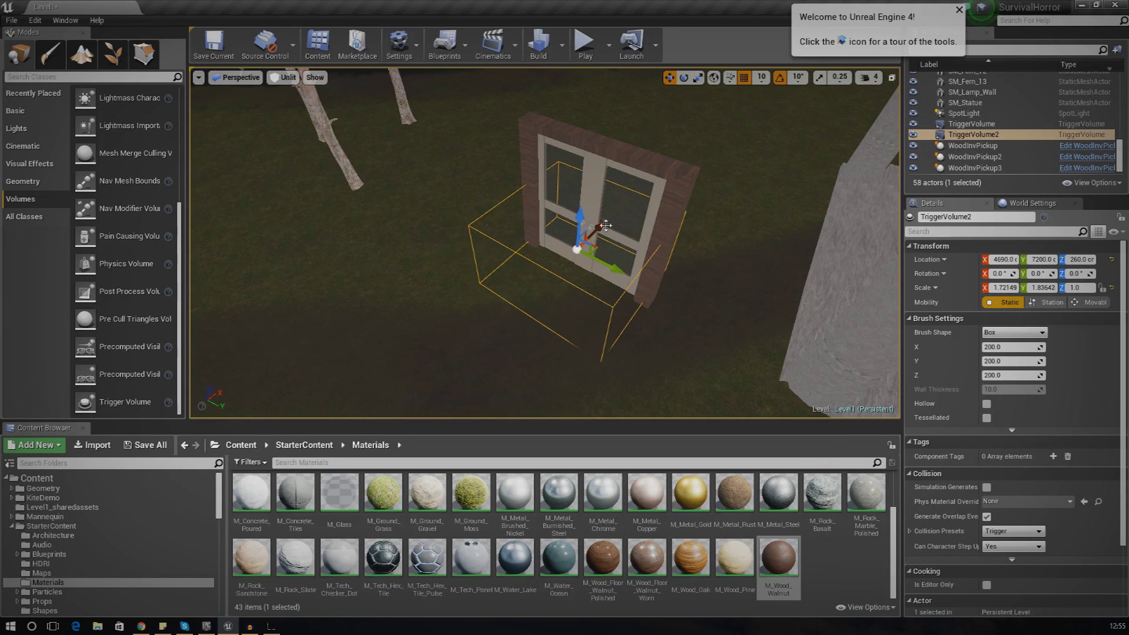
{"action": "left_click_drag", "start_coordinate": [600, 227], "coordinate": [578, 244]}
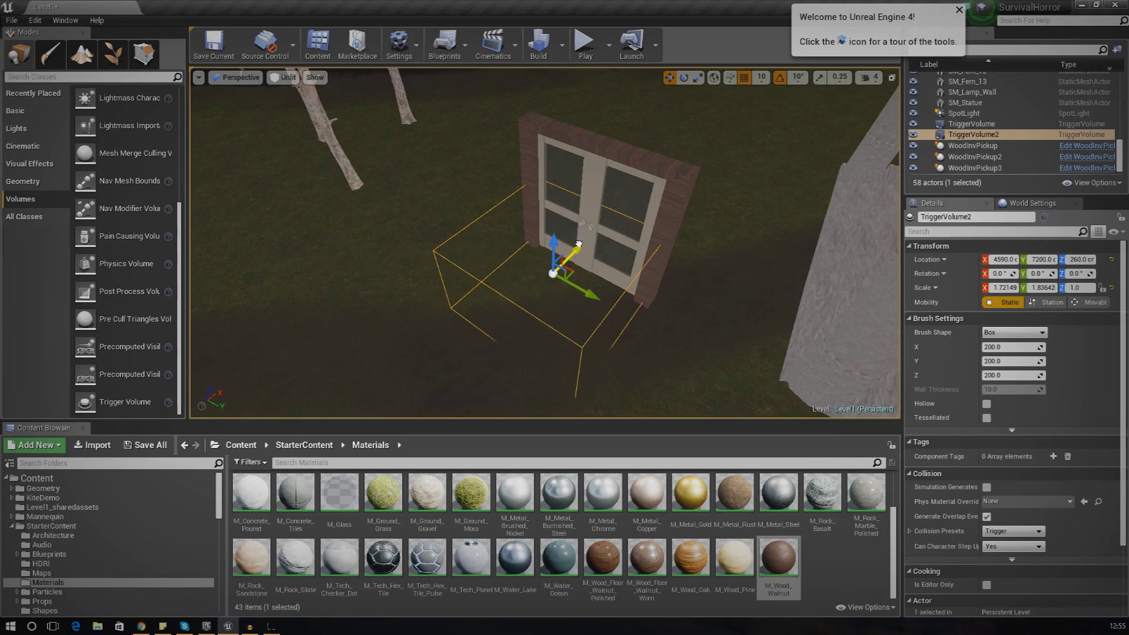
Step: Stretch the trigger volume's Z scale to about 1.83 and raise it to Z 340 in front of the doors
{"action": "left_click", "coordinate": [698, 77]}
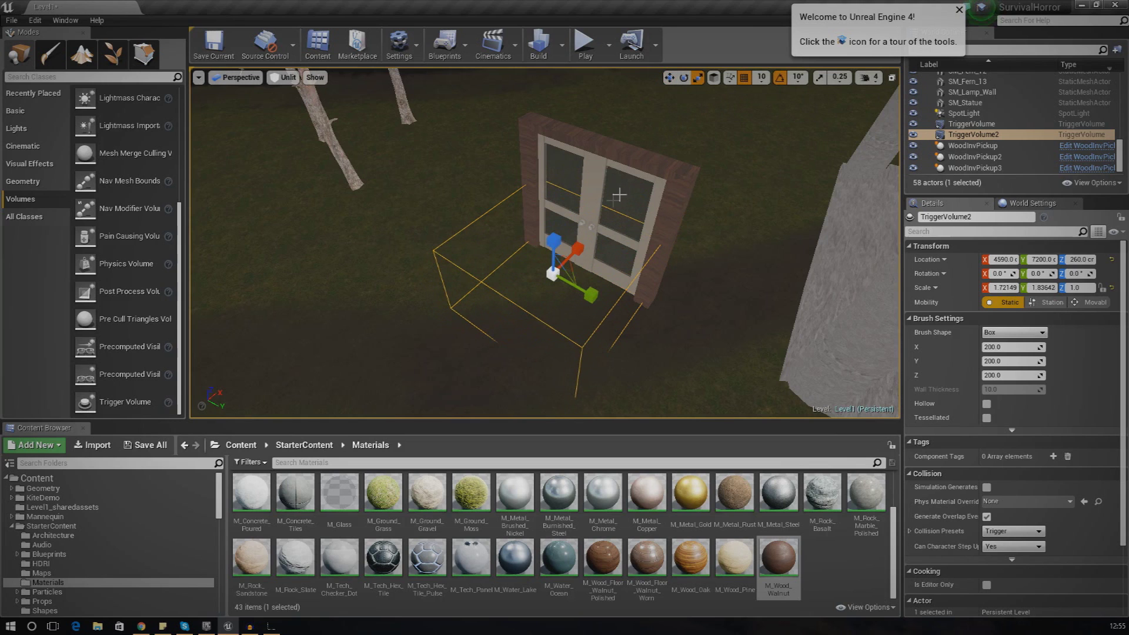
{"action": "left_click_drag", "start_coordinate": [563, 241], "coordinate": [564, 218]}
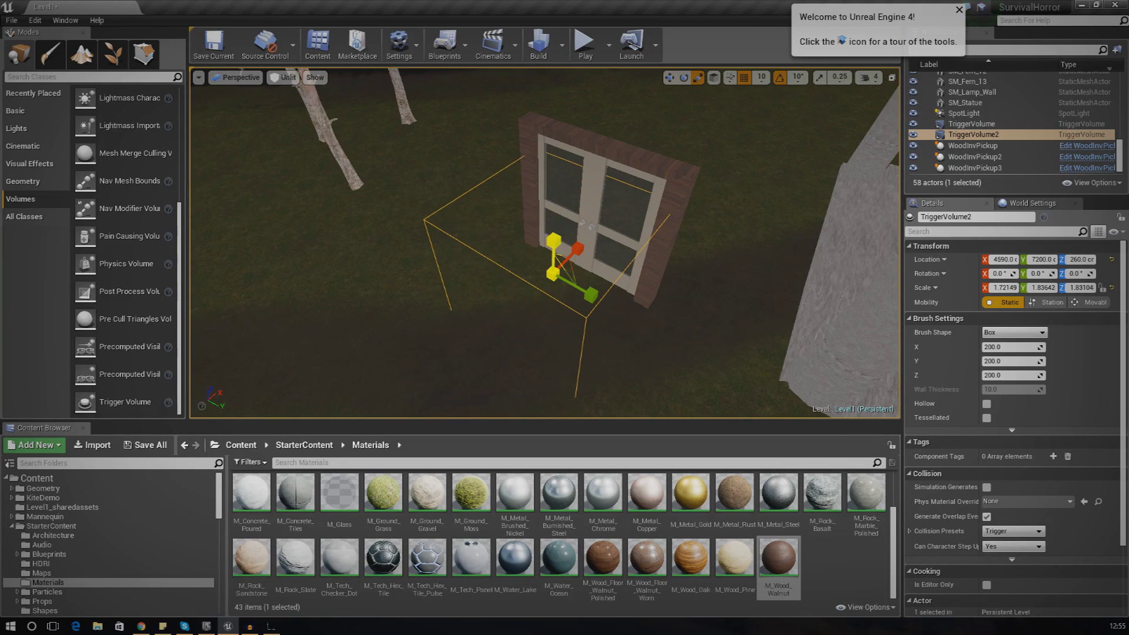
{"action": "left_click", "coordinate": [669, 78]}
{"action": "left_click_drag", "start_coordinate": [553, 247], "coordinate": [558, 221]}
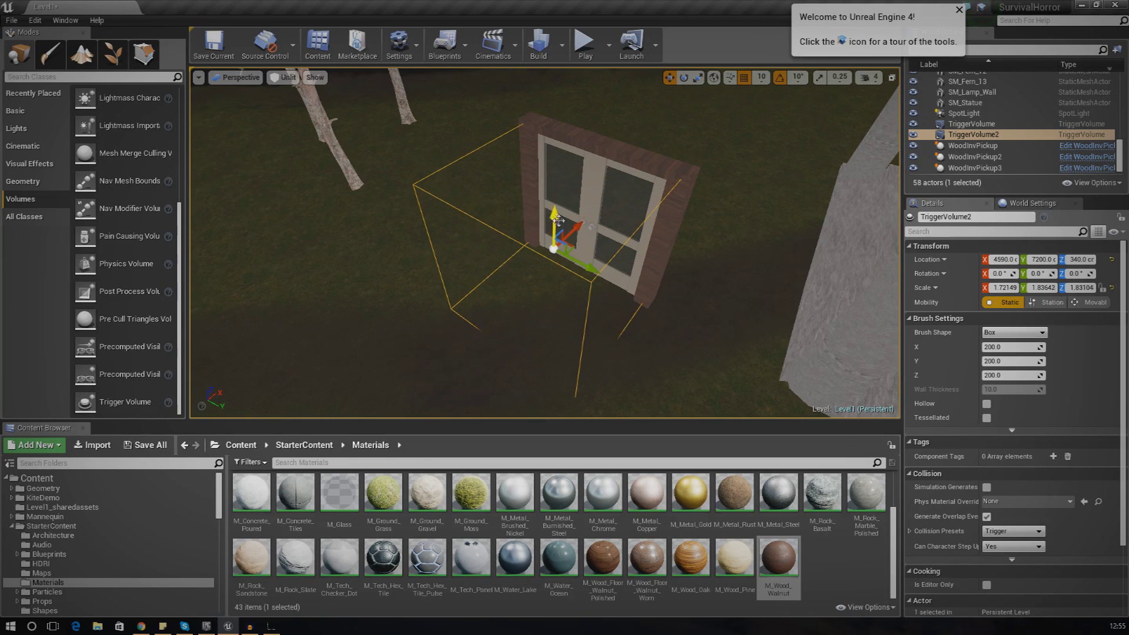
{"action": "left_click", "coordinate": [679, 324]}
{"action": "right_click_drag", "start_coordinate": [679, 324], "coordinate": [646, 276]}
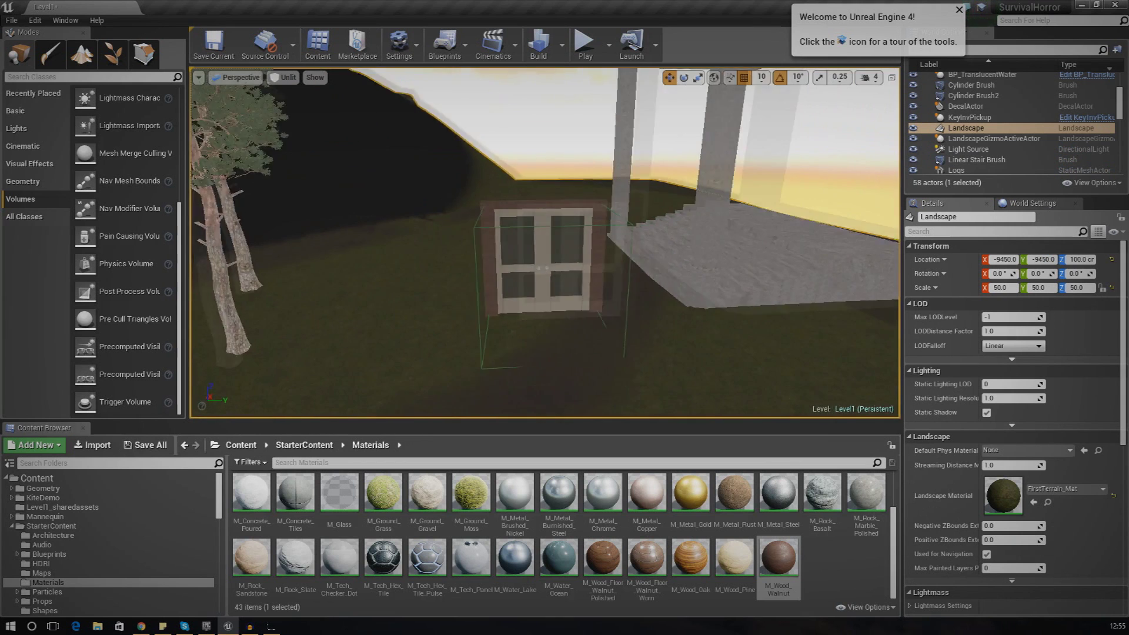
{"action": "right_click_drag", "start_coordinate": [544, 243], "coordinate": [559, 277]}
{"action": "left_click_drag", "start_coordinate": [649, 282], "coordinate": [682, 328]}
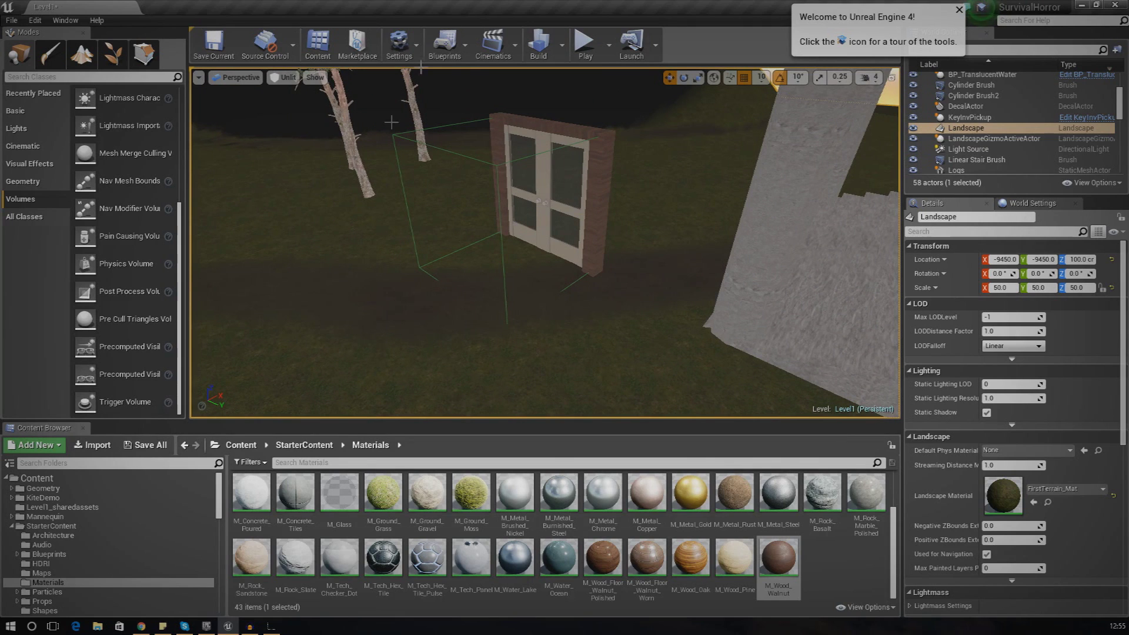
Step: Open the Level Blueprint and find an empty area of the Event Graph beside the existing node chains
{"action": "left_click", "coordinate": [445, 44]}
{"action": "left_click", "coordinate": [486, 144]}
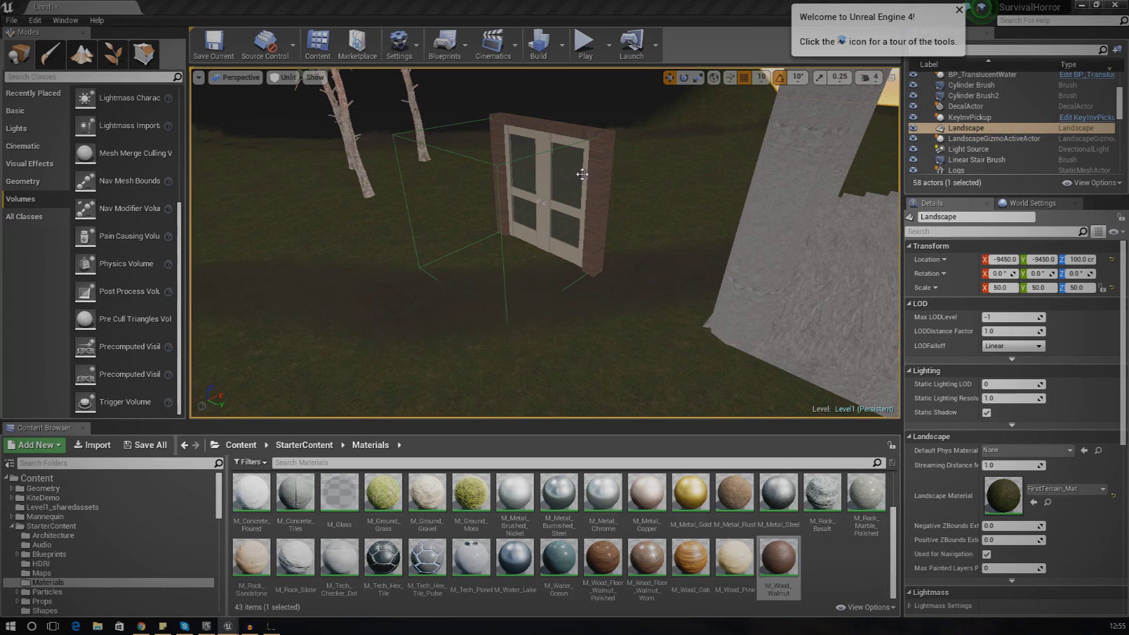
{"action": "right_click_drag", "start_coordinate": [600, 175], "coordinate": [611, 176]}
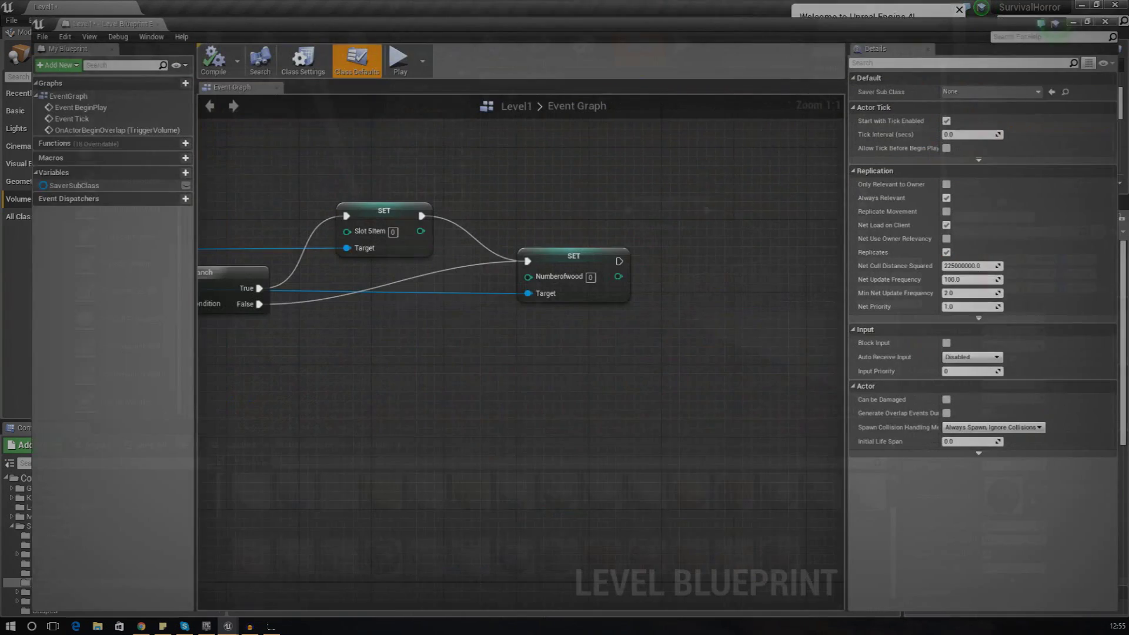
{"action": "scroll", "coordinate": [399, 354], "scroll_direction": "down", "scroll_amount": 5}
{"action": "scroll", "coordinate": [399, 355], "scroll_direction": "down", "scroll_amount": 4}
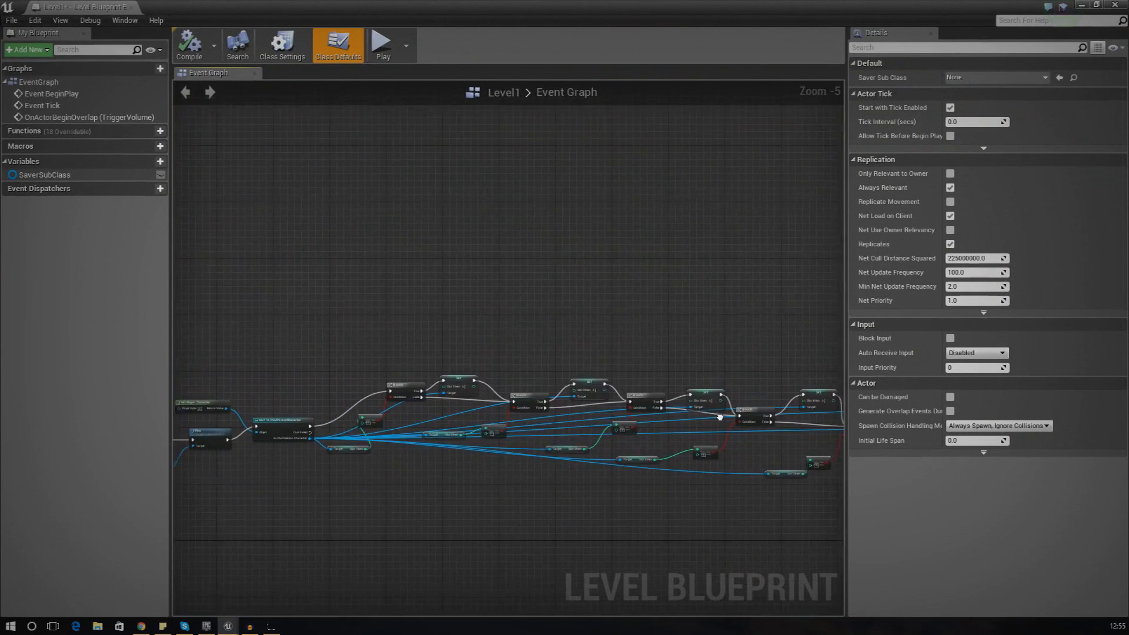
{"action": "scroll", "coordinate": [477, 397], "scroll_direction": "down", "scroll_amount": 2}
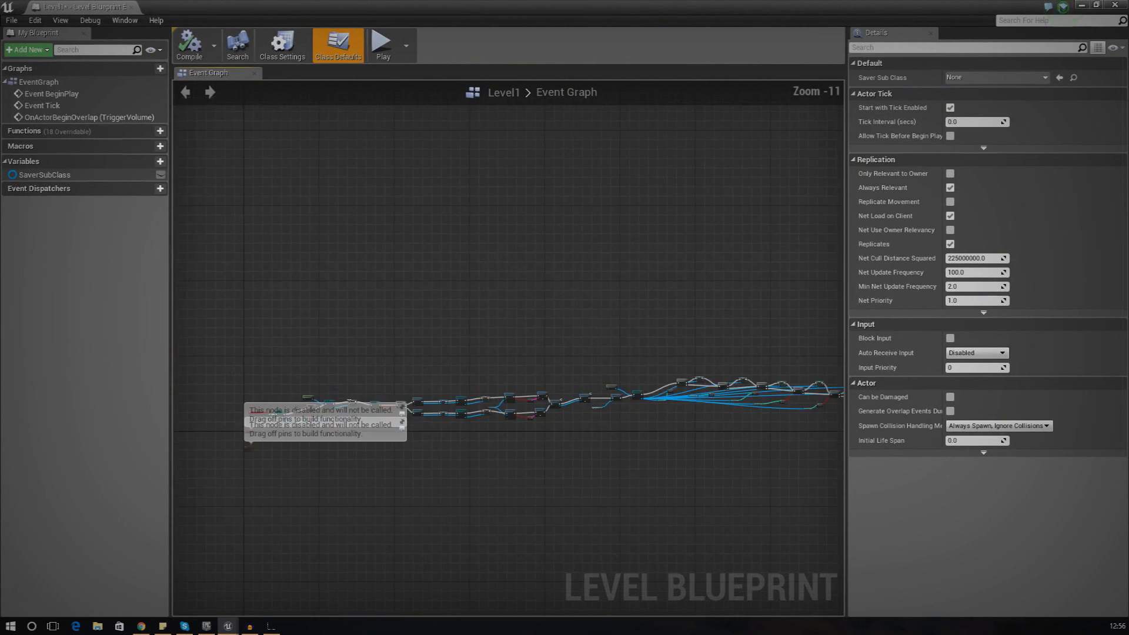
{"action": "scroll", "coordinate": [276, 347], "scroll_direction": "up", "scroll_amount": 10}
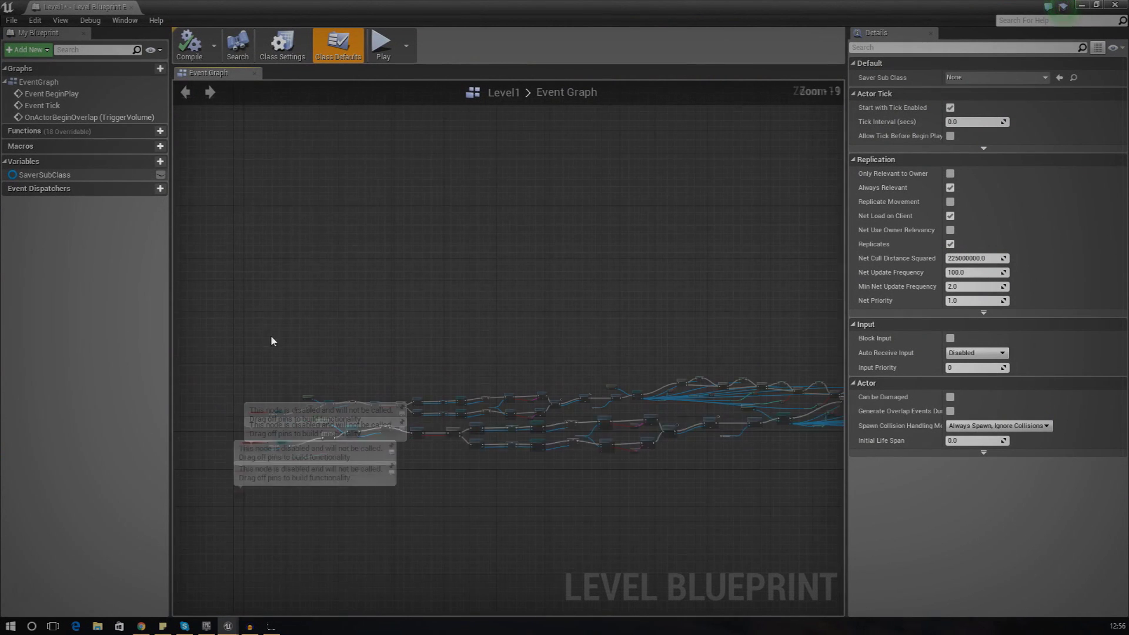
Step: Select the double door's trigger volume in the level and add its On Actor Begin Overlap event to the Event Graph
{"action": "right_click", "coordinate": [388, 341]}
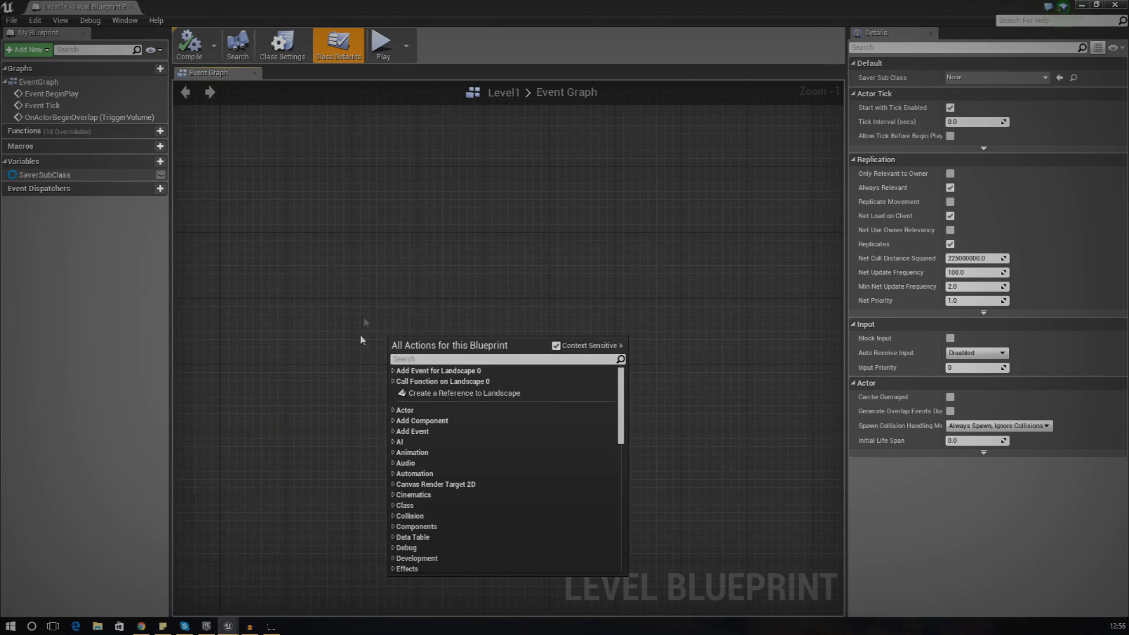
{"action": "left_click", "coordinate": [362, 336]}
{"action": "left_click_drag", "start_coordinate": [406, 5], "coordinate": [962, 268]}
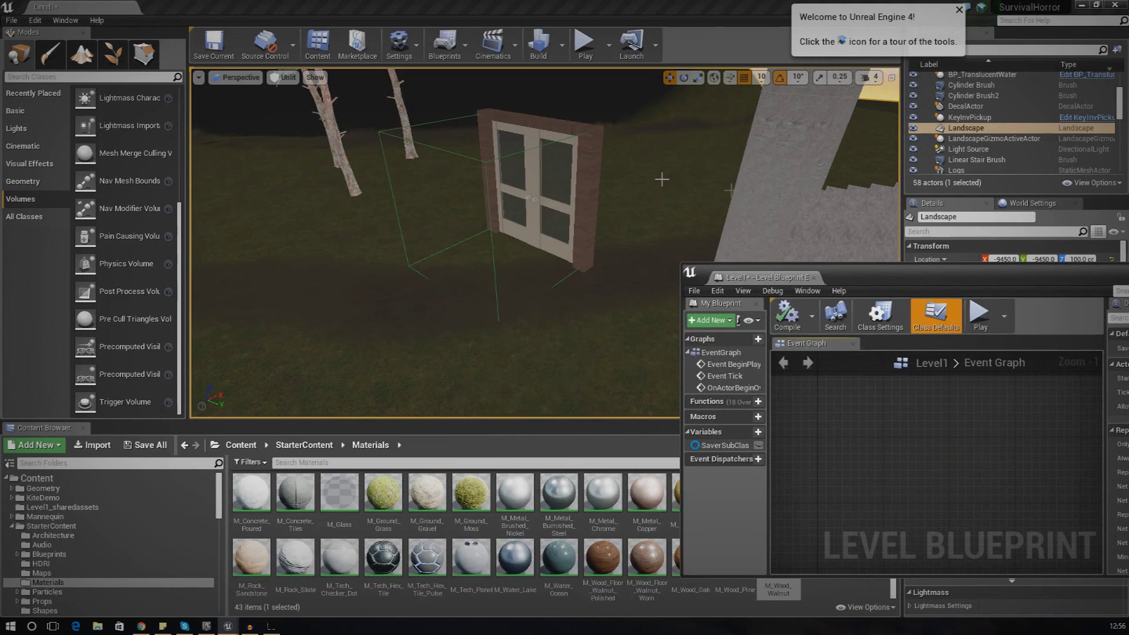
{"action": "left_click", "coordinate": [503, 154]}
{"action": "double_click", "coordinate": [866, 277]}
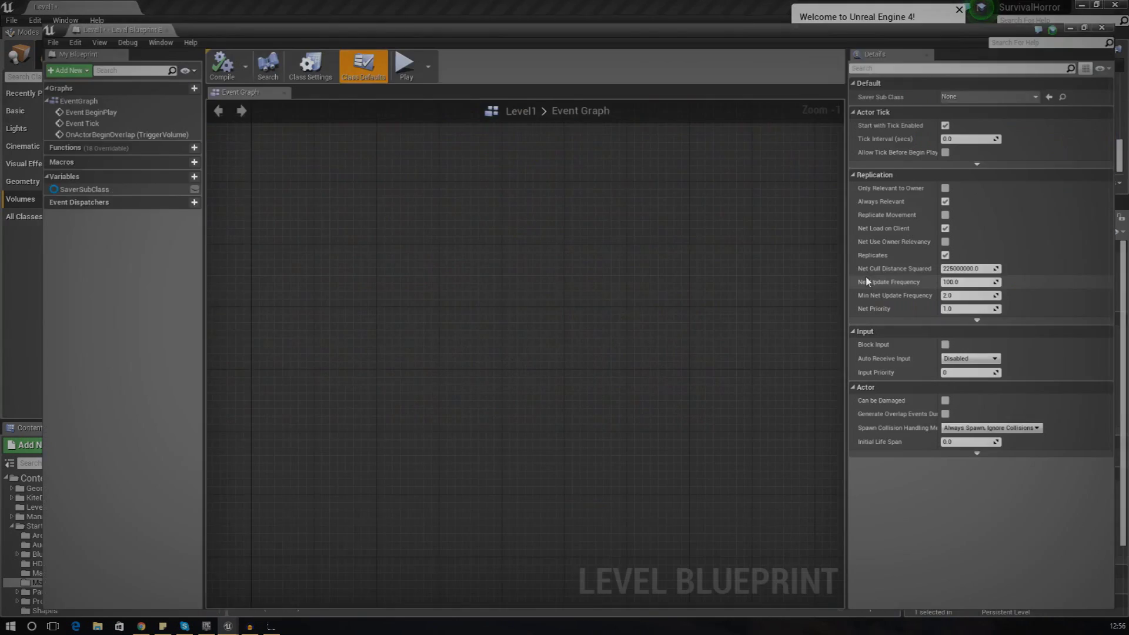
{"action": "right_click", "coordinate": [354, 210]}
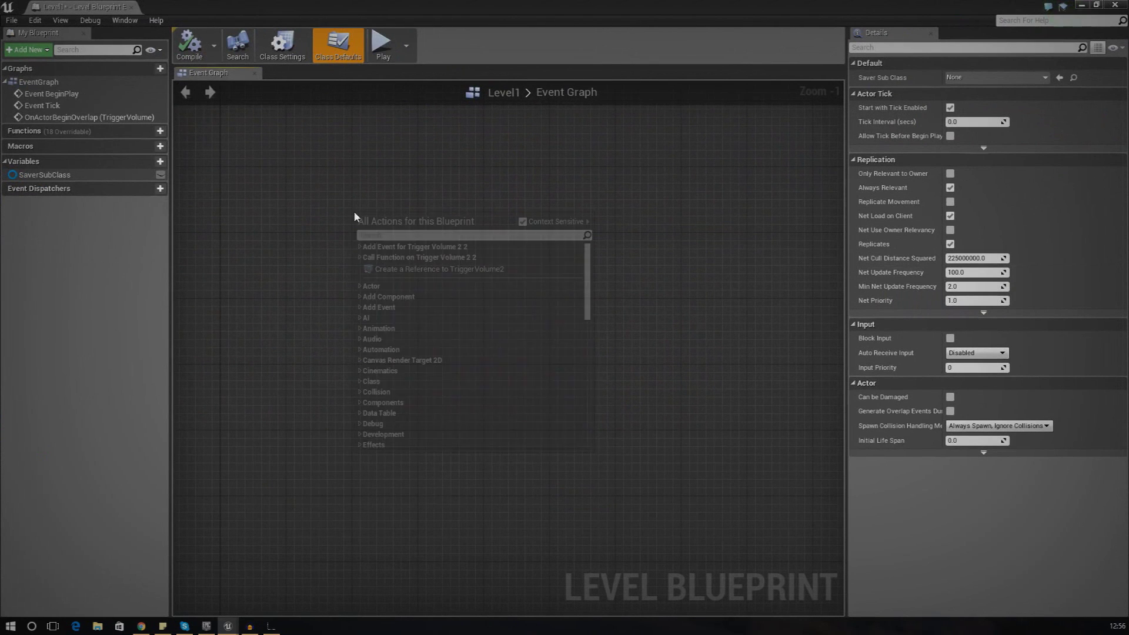
{"action": "left_click", "coordinate": [360, 248]}
{"action": "left_click", "coordinate": [365, 257]}
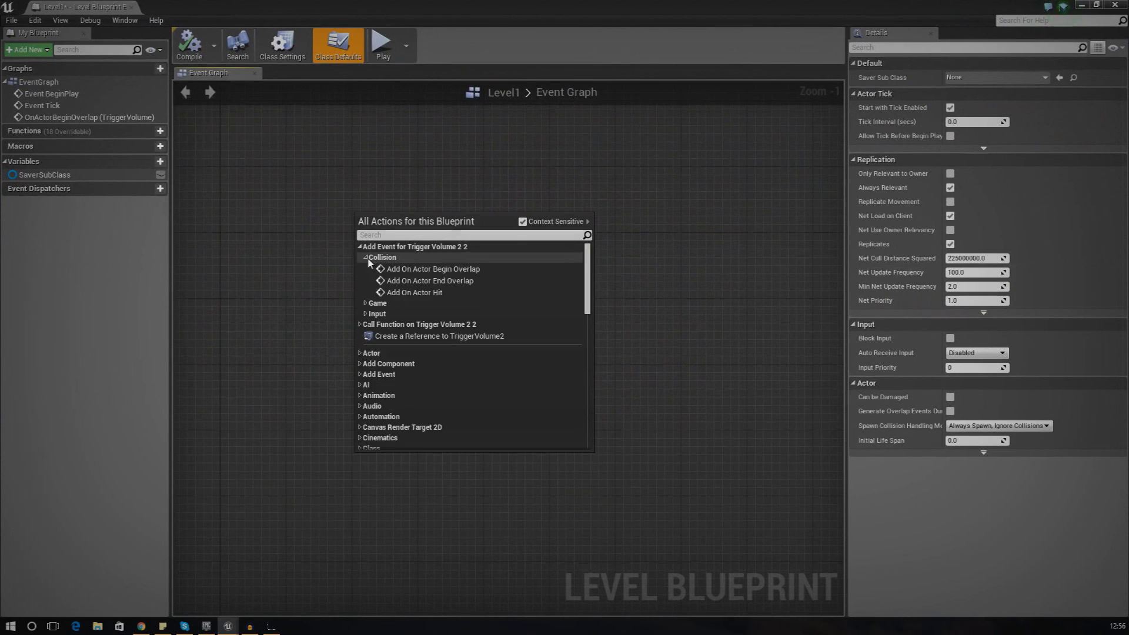
{"action": "left_click", "coordinate": [395, 272]}
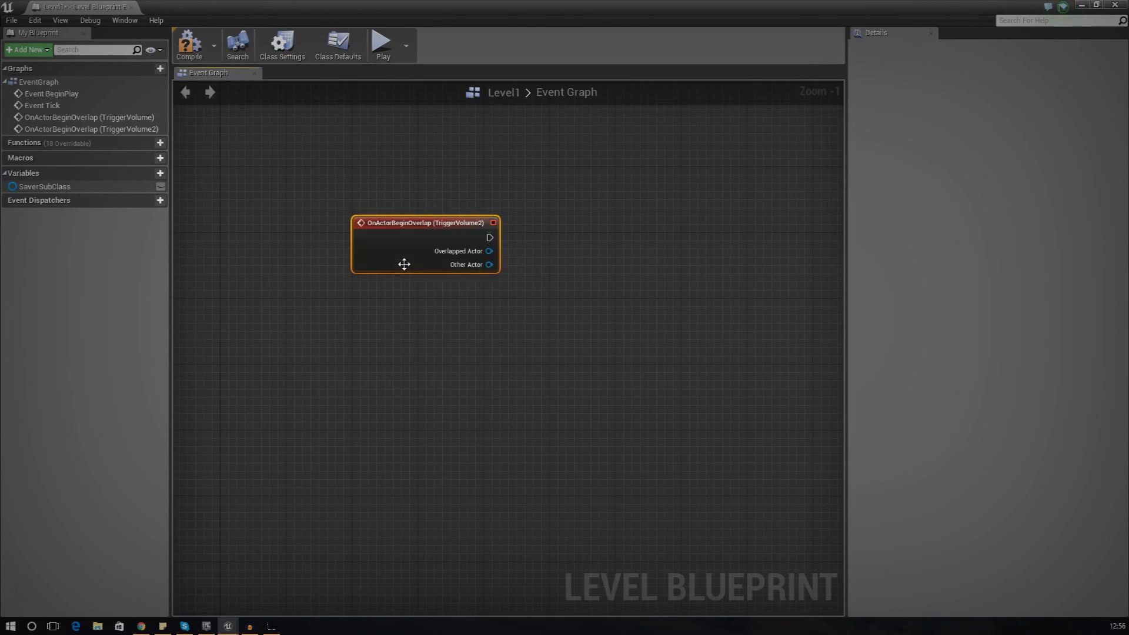
Step: Add a Cast To ThirdPersonCharacter node from the overlap event's Other Actor output and align it beside the event
{"action": "left_click_drag", "start_coordinate": [491, 264], "coordinate": [553, 221]}
{"action": "type", "text": "cast to third"}
{"action": "key", "text": "Return"}
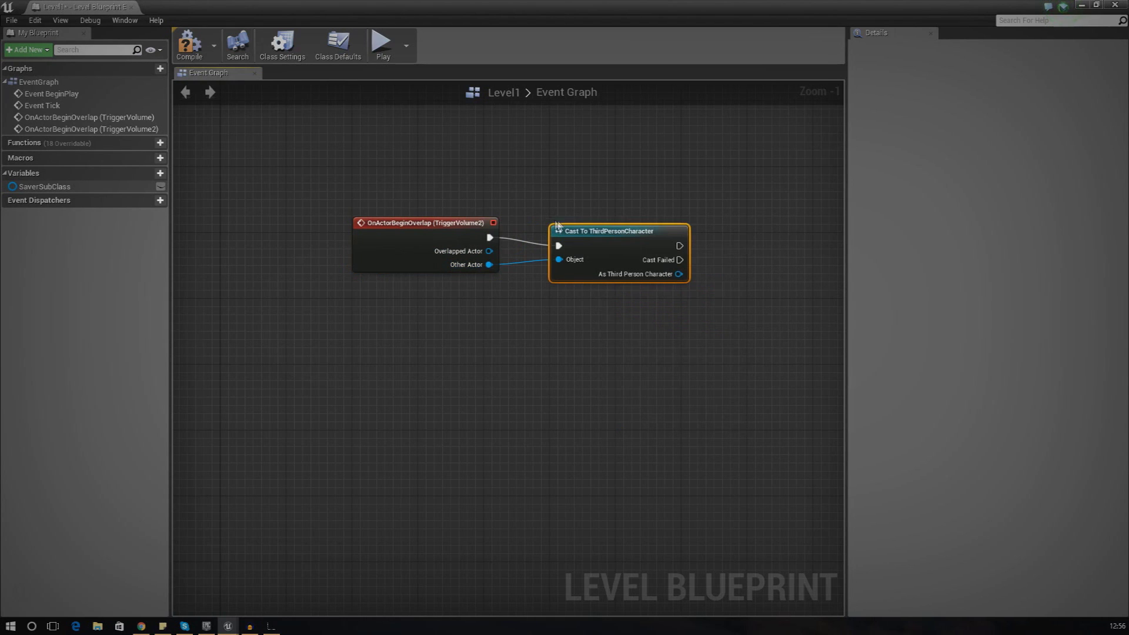
{"action": "left_click_drag", "start_coordinate": [572, 235], "coordinate": [571, 224]}
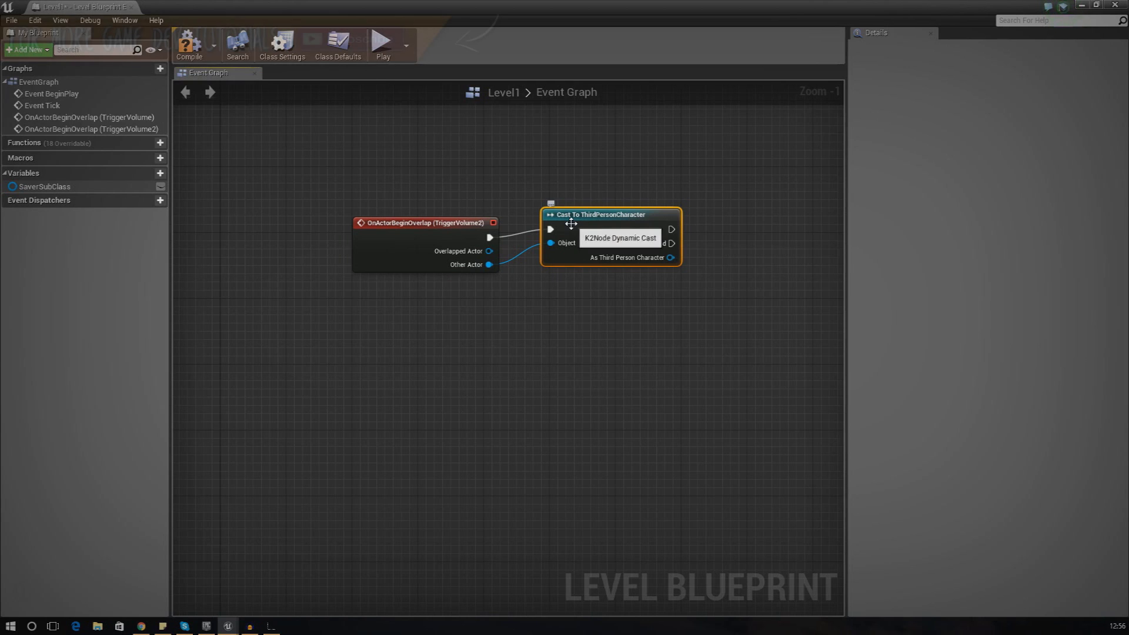
Step: Add a Print String node after the successful ThirdPersonCharacter cast and compile the Level Blueprint
{"action": "left_click_drag", "start_coordinate": [672, 229], "coordinate": [727, 222]}
{"action": "type", "text": "prib"}
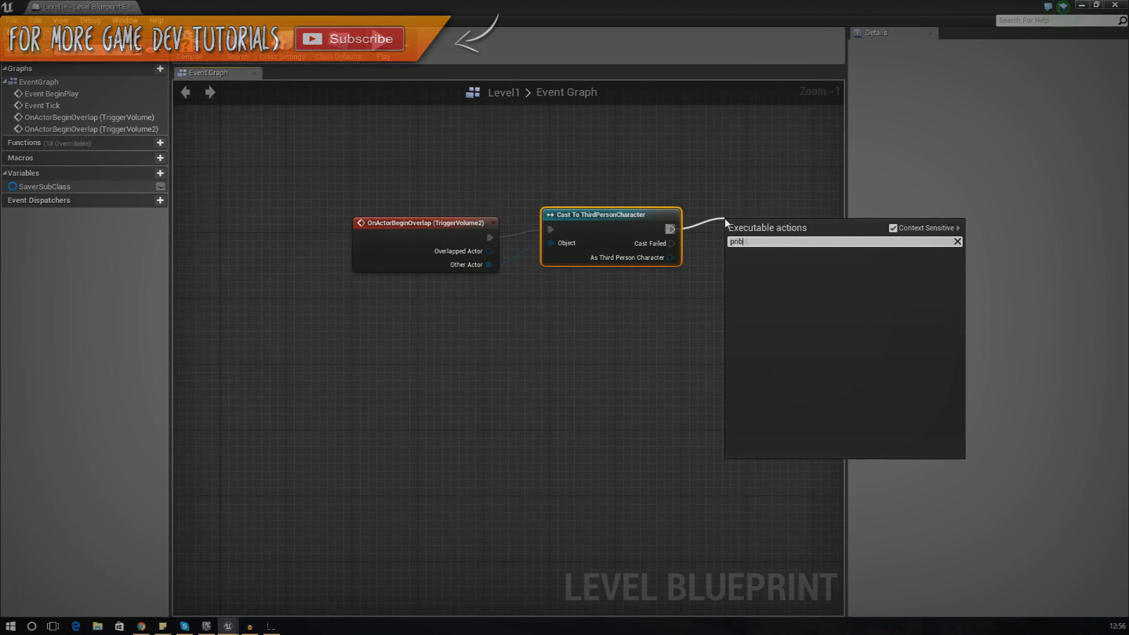
{"action": "key", "text": "BackSpace"}
{"action": "type", "text": "nt"}
{"action": "key", "text": "Return"}
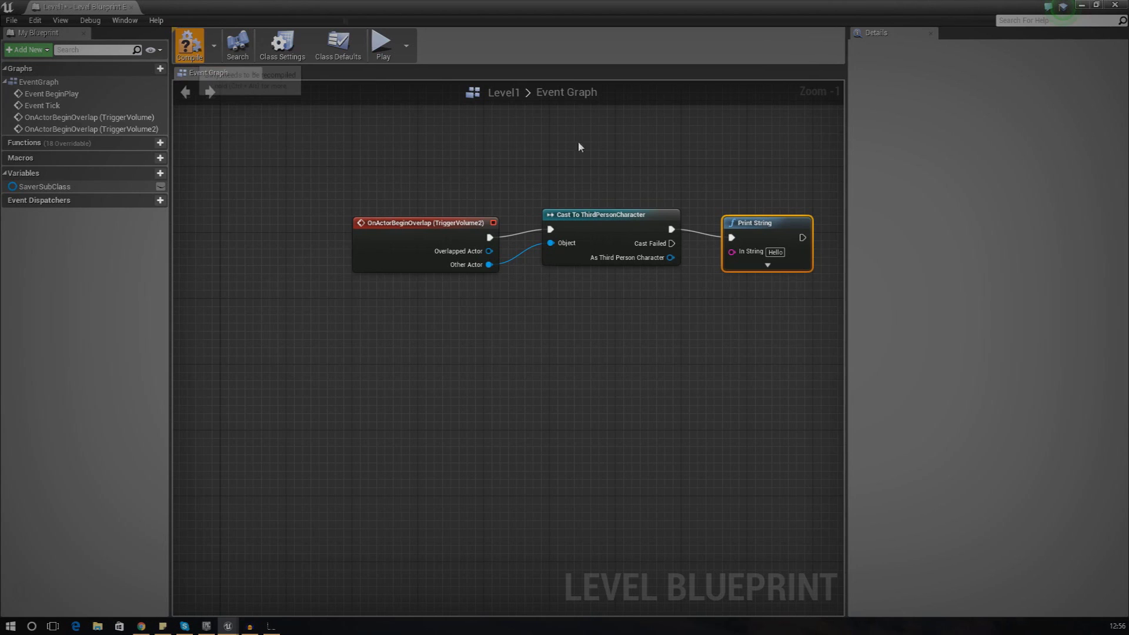
{"action": "key", "text": "F7"}
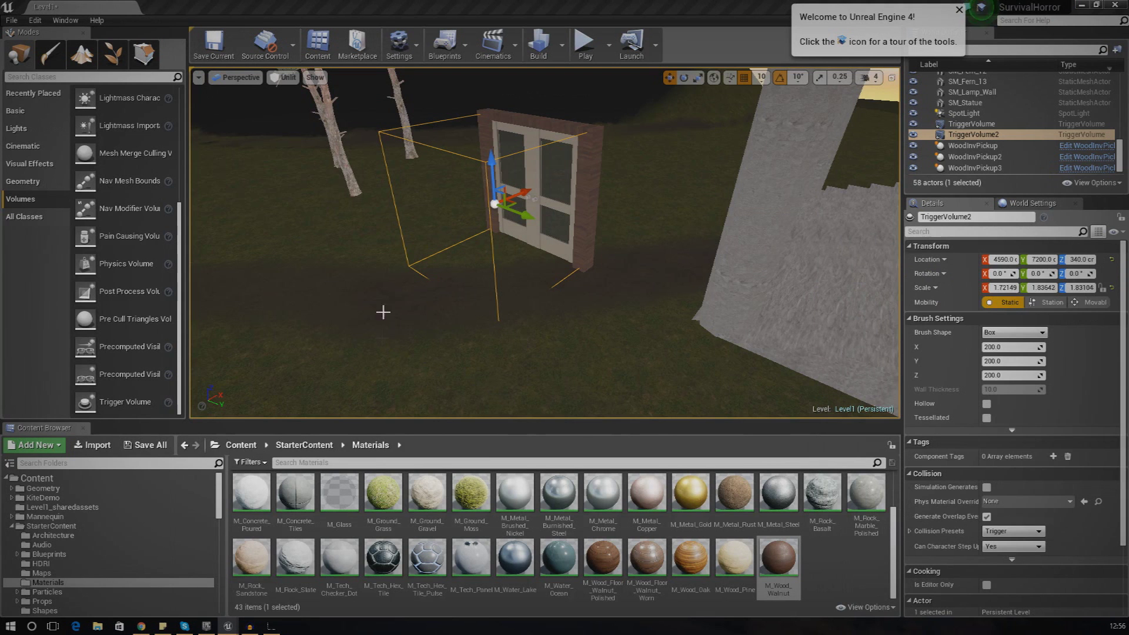
Step: Play the level from the ground near the double door, walk in and out of the trigger volume to test it, and stop
{"action": "left_click", "coordinate": [383, 313]}
{"action": "right_click", "coordinate": [383, 313]}
{"action": "left_click", "coordinate": [437, 520]}
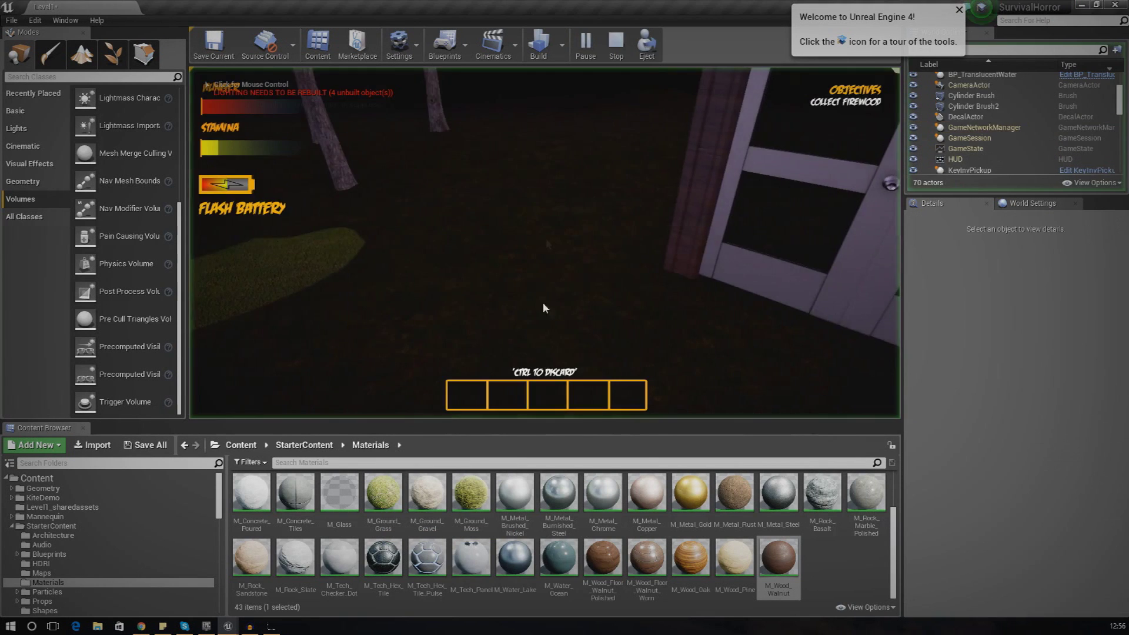
{"action": "left_click", "coordinate": [542, 302]}
{"action": "key", "text": "s"}
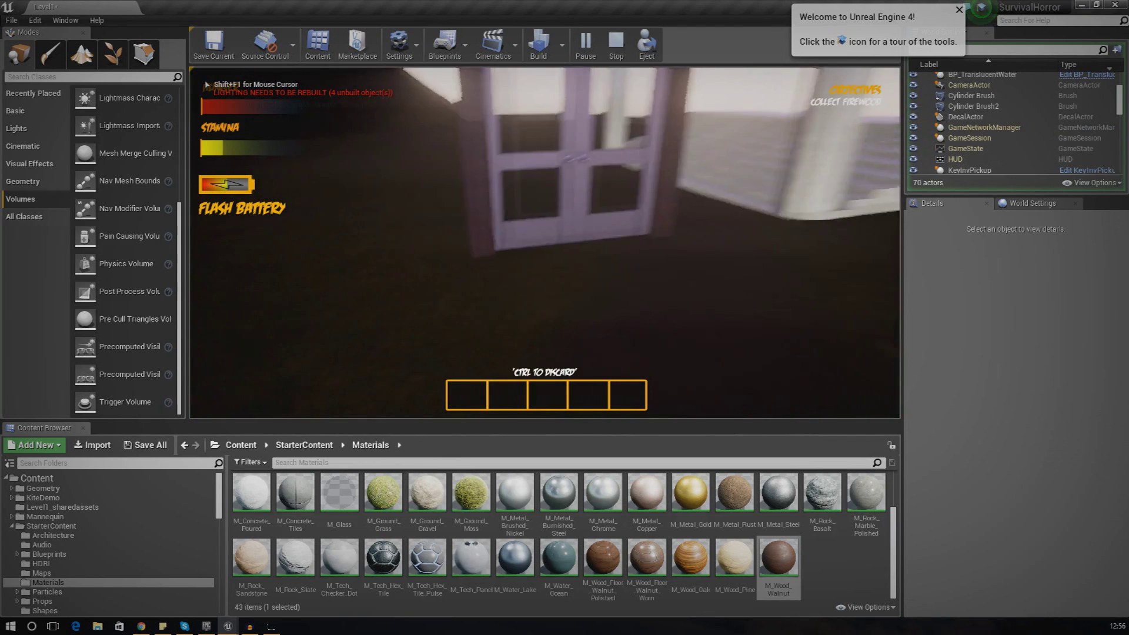
{"action": "key", "text": "w"}
{"action": "key", "text": "s"}
{"action": "key", "text": "shift+w"}
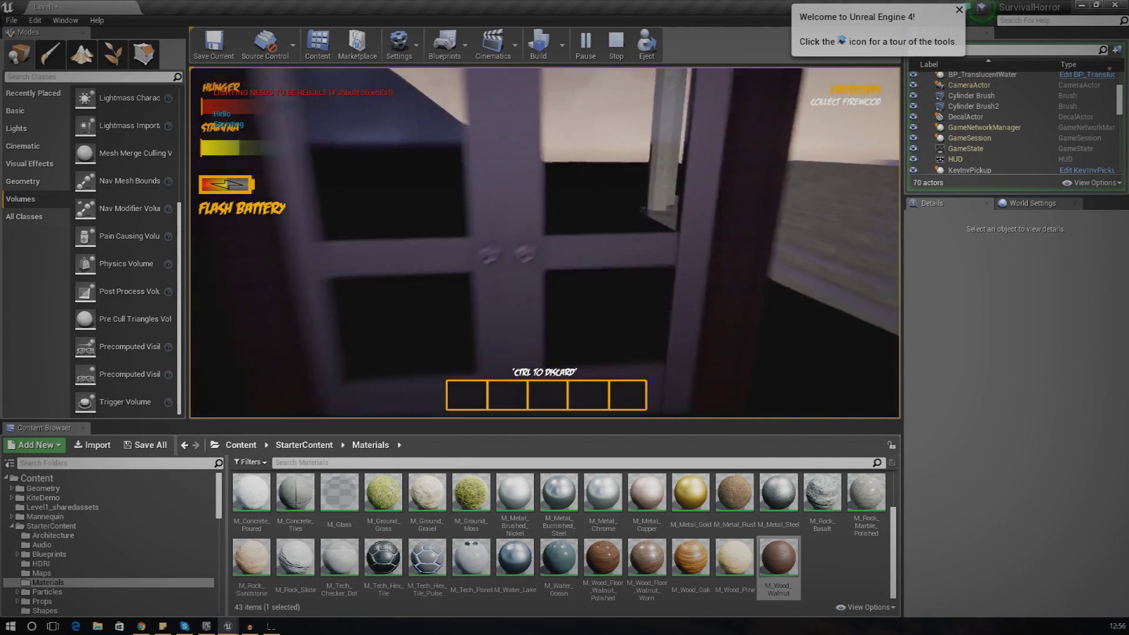
{"action": "key", "text": "s"}
{"action": "key", "text": "w"}
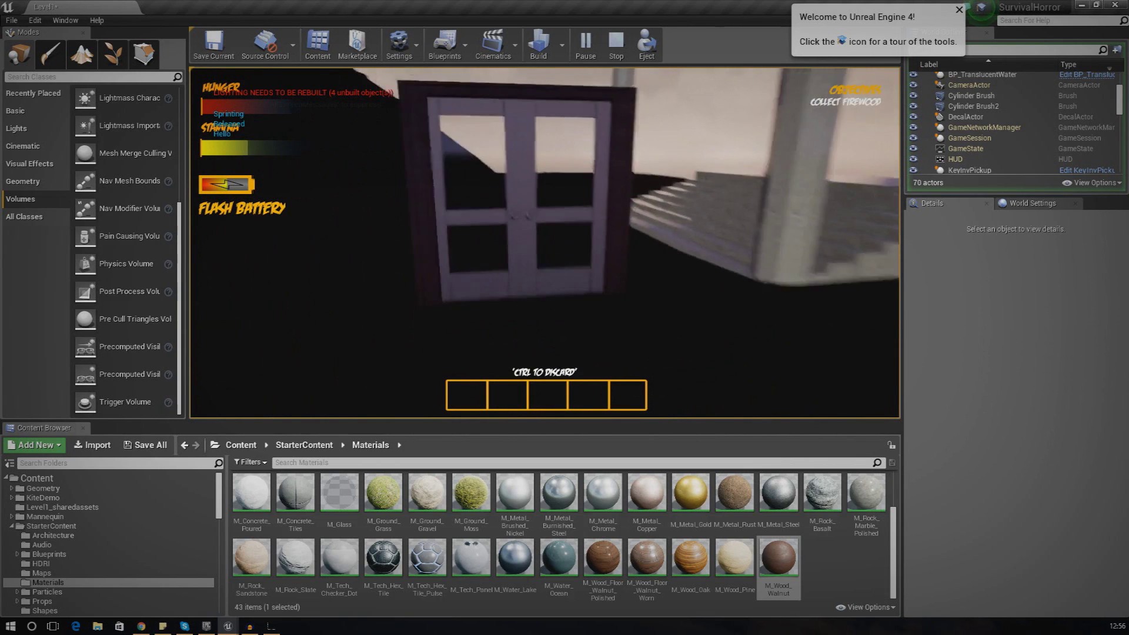
{"action": "key", "text": "s"}
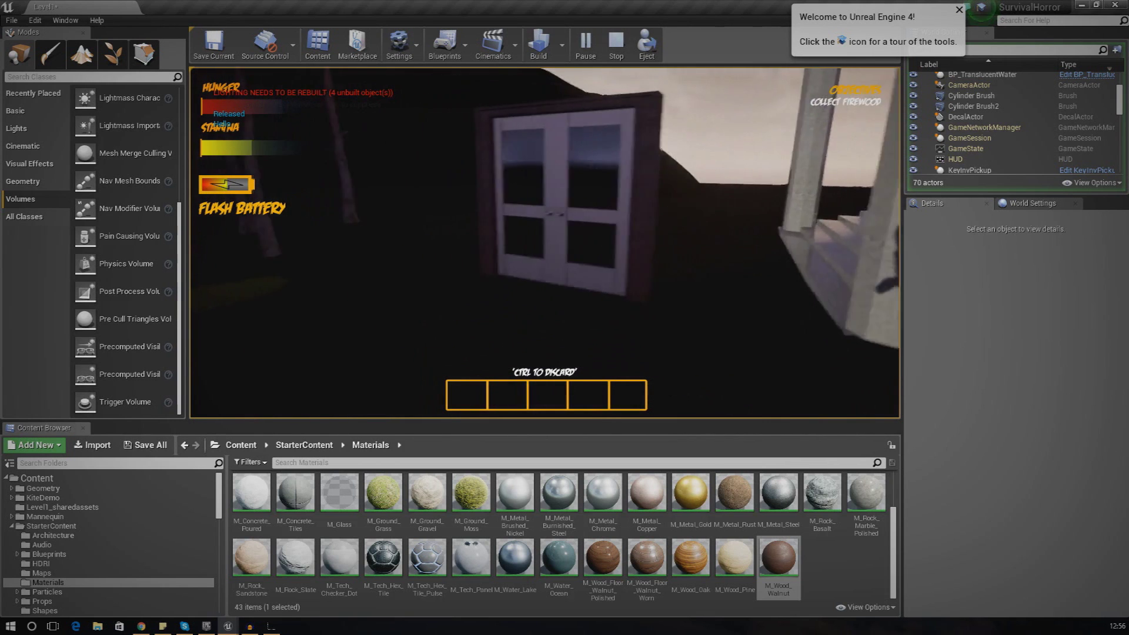
{"action": "key", "text": "w"}
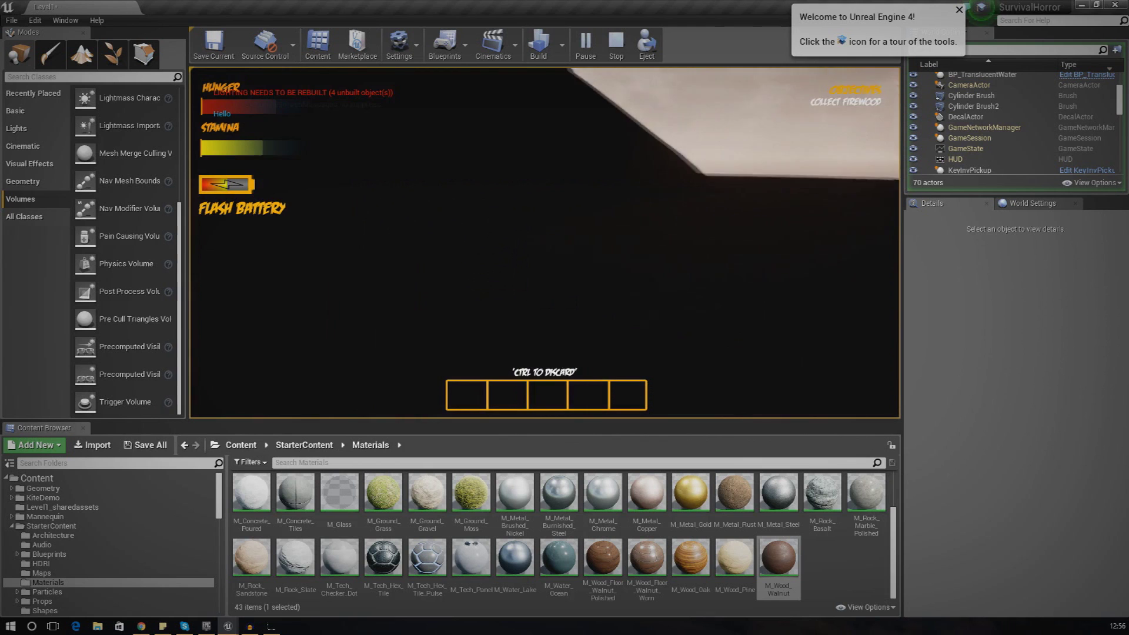
{"action": "key", "text": "s"}
{"action": "key", "text": "w"}
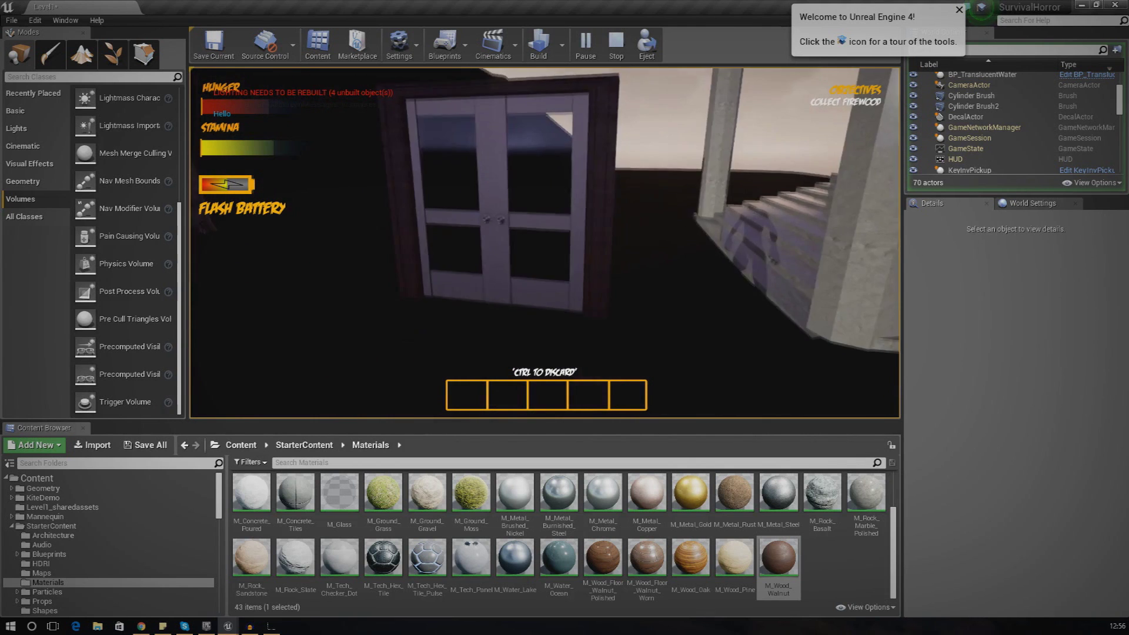
{"action": "key", "text": "Escape"}
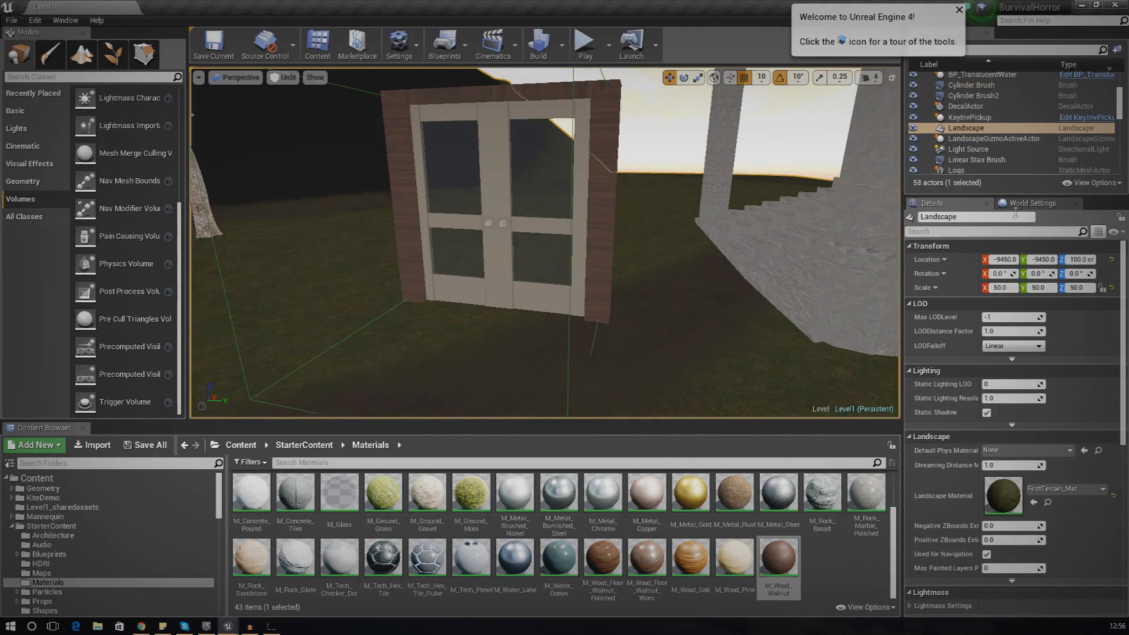
Step: Close the Level Blueprint, create a new legacy Matinee, and place its editor window so the double door stays visible
{"action": "left_click_drag", "start_coordinate": [1128, 26], "coordinate": [751, 129]}
{"action": "right_click_drag", "start_coordinate": [751, 255], "coordinate": [569, 262]}
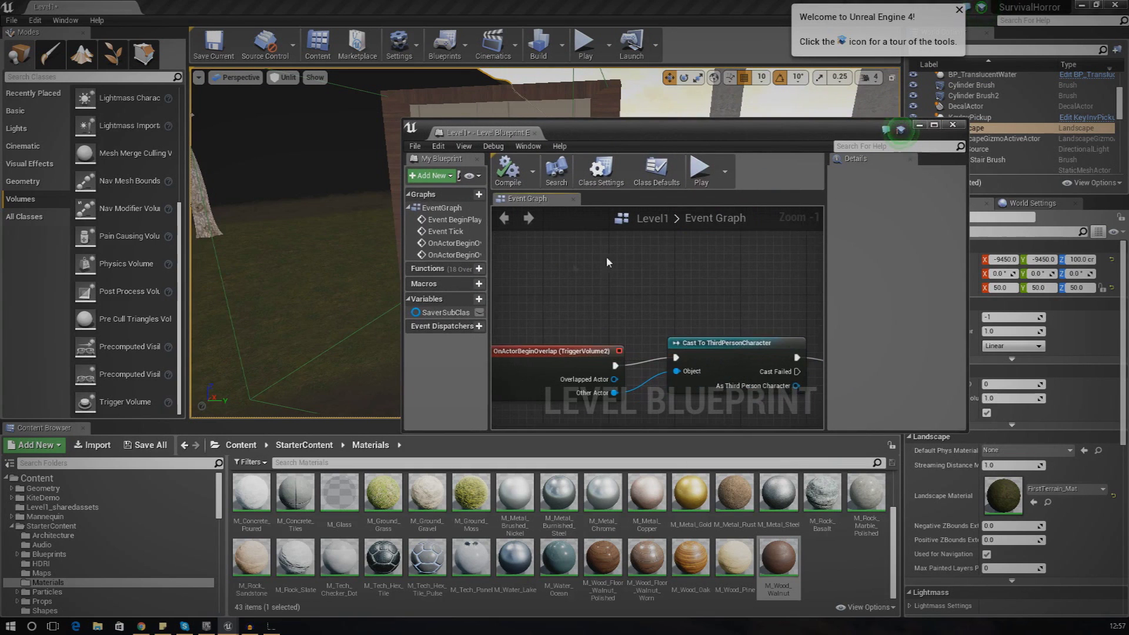
{"action": "left_click", "coordinate": [954, 126]}
{"action": "left_click", "coordinate": [492, 44]}
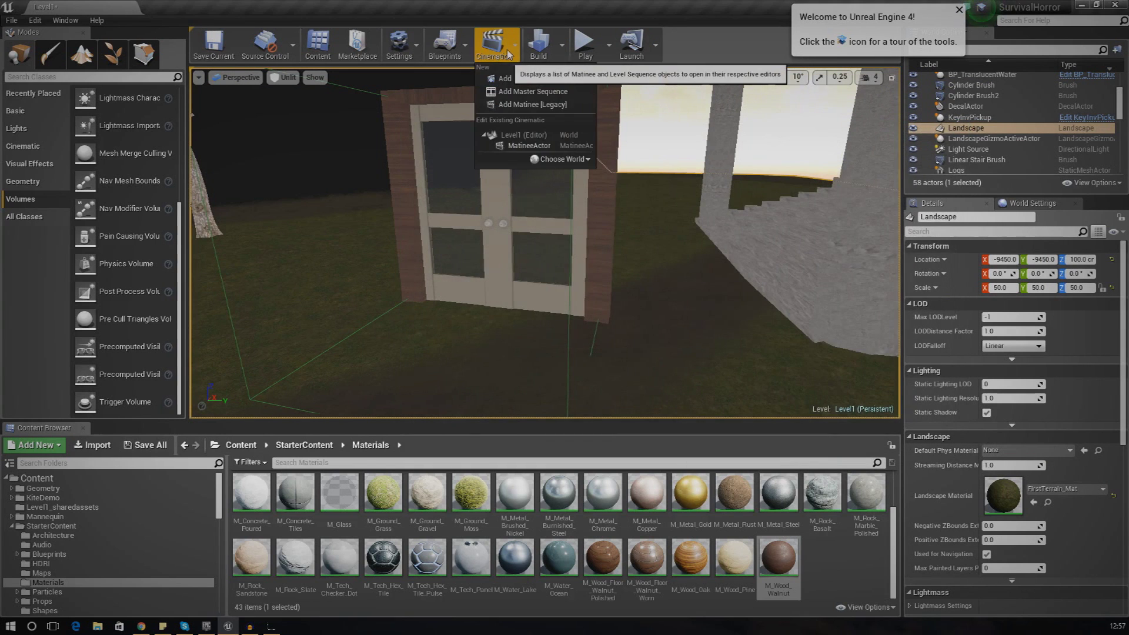
{"action": "left_click", "coordinate": [538, 105]}
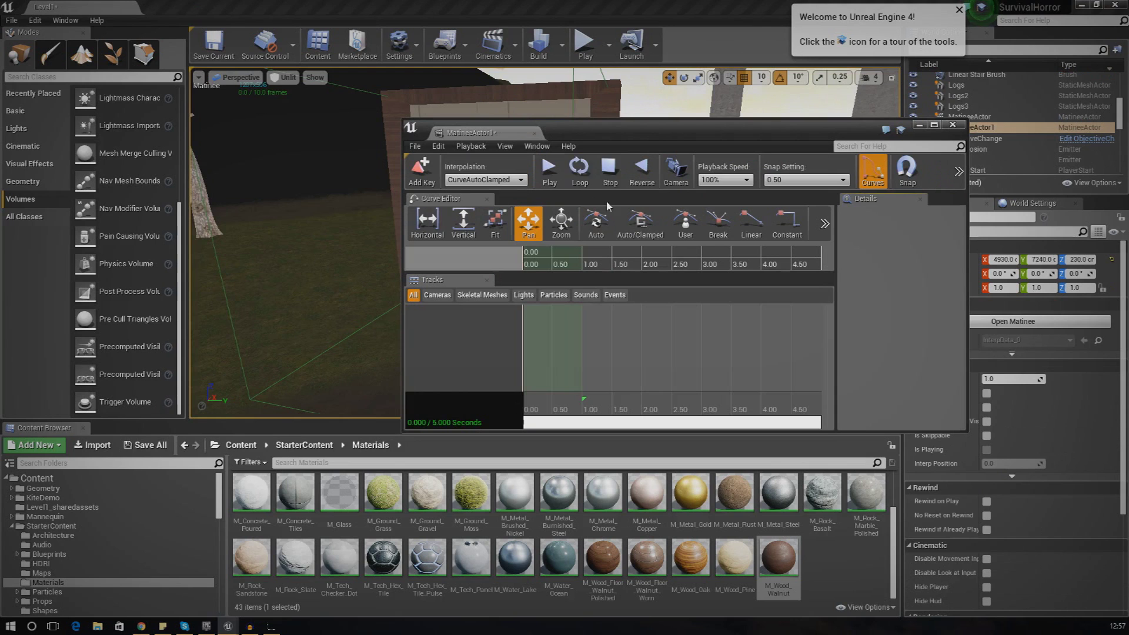
{"action": "double_click", "coordinate": [614, 128]}
{"action": "left_click_drag", "start_coordinate": [582, 7], "coordinate": [969, 143]}
Step: Select only the left door leaf, SM_Door2, and add a new empty Matinee group named Door1 for it
{"action": "left_click", "coordinate": [537, 295]}
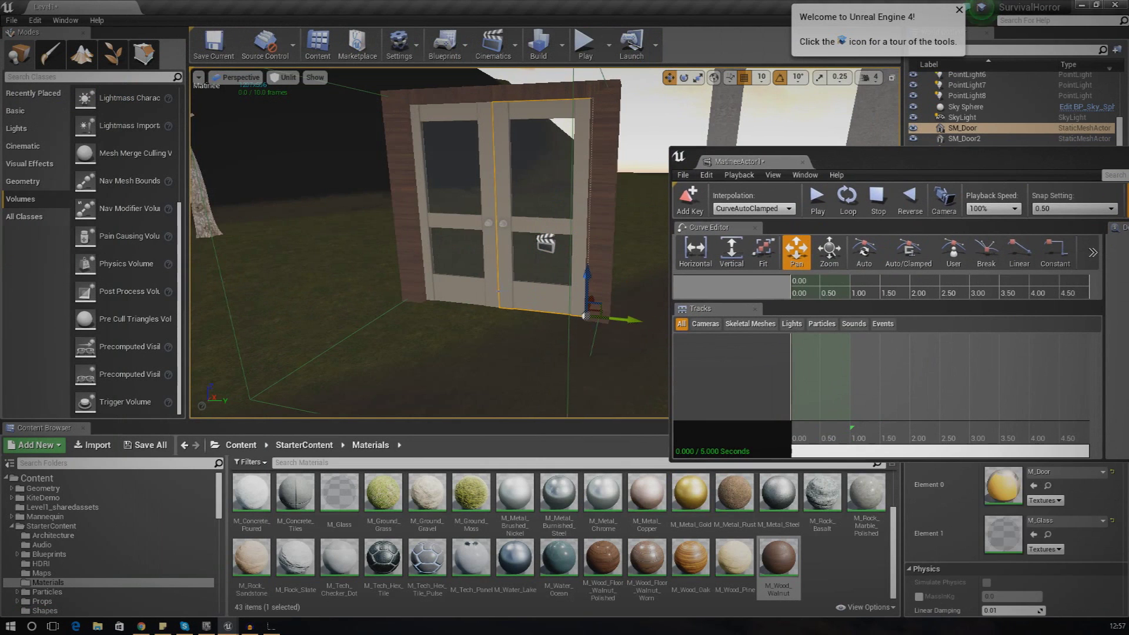
{"action": "left_click", "coordinate": [490, 296], "text": "ctrl"}
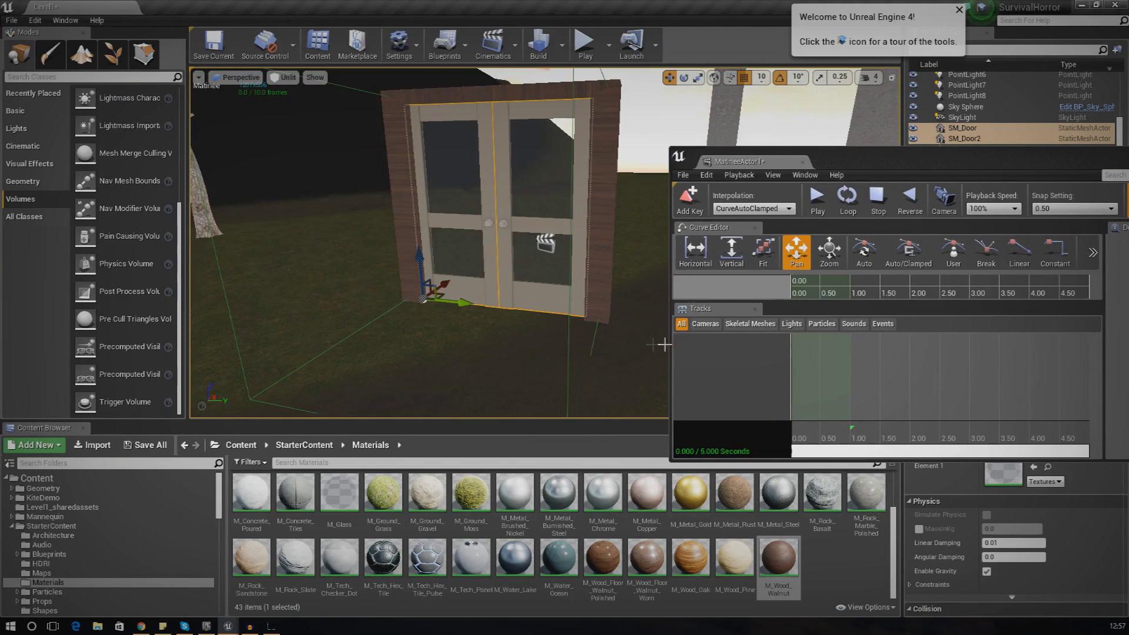
{"action": "right_click", "coordinate": [701, 350]}
{"action": "left_click", "coordinate": [543, 290]}
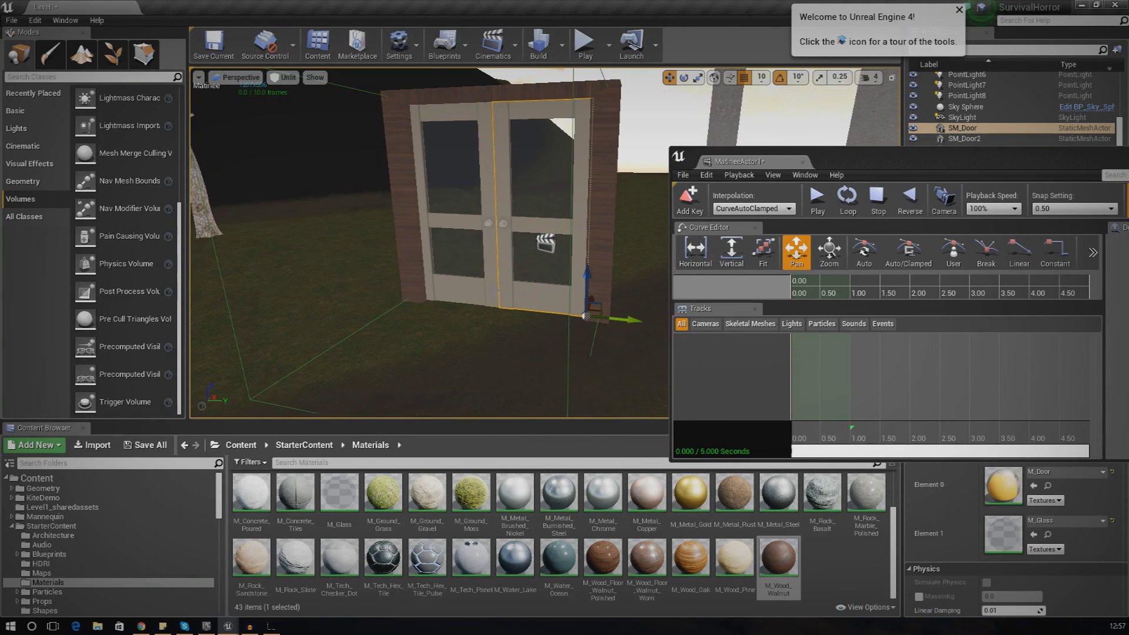
{"action": "left_click", "coordinate": [489, 290]}
{"action": "right_click", "coordinate": [733, 358]}
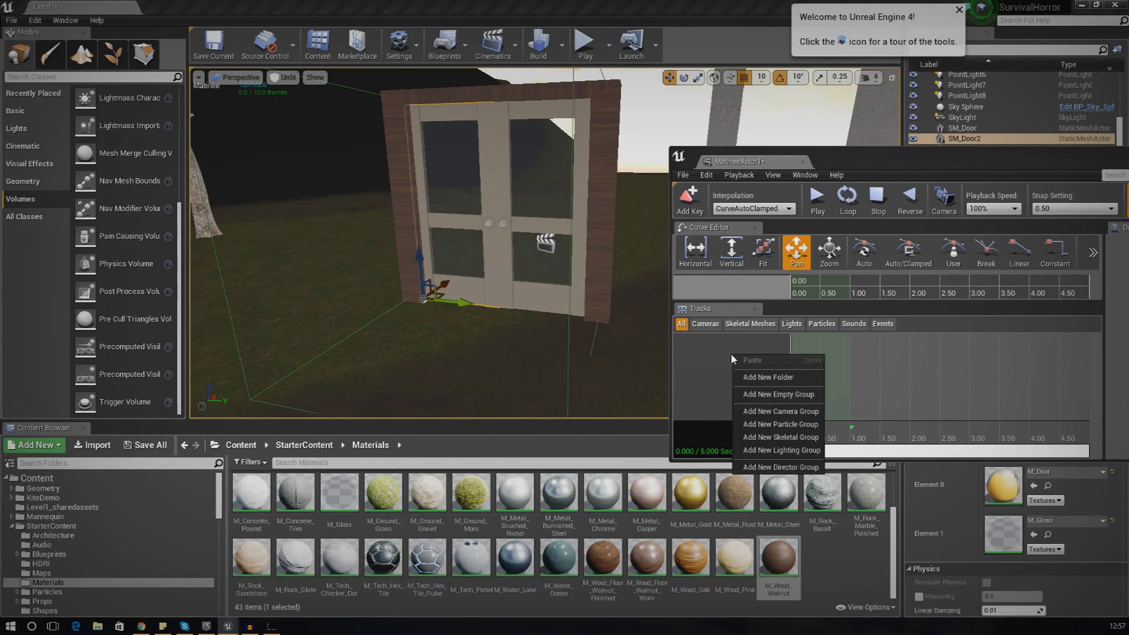
{"action": "left_click", "coordinate": [766, 403]}
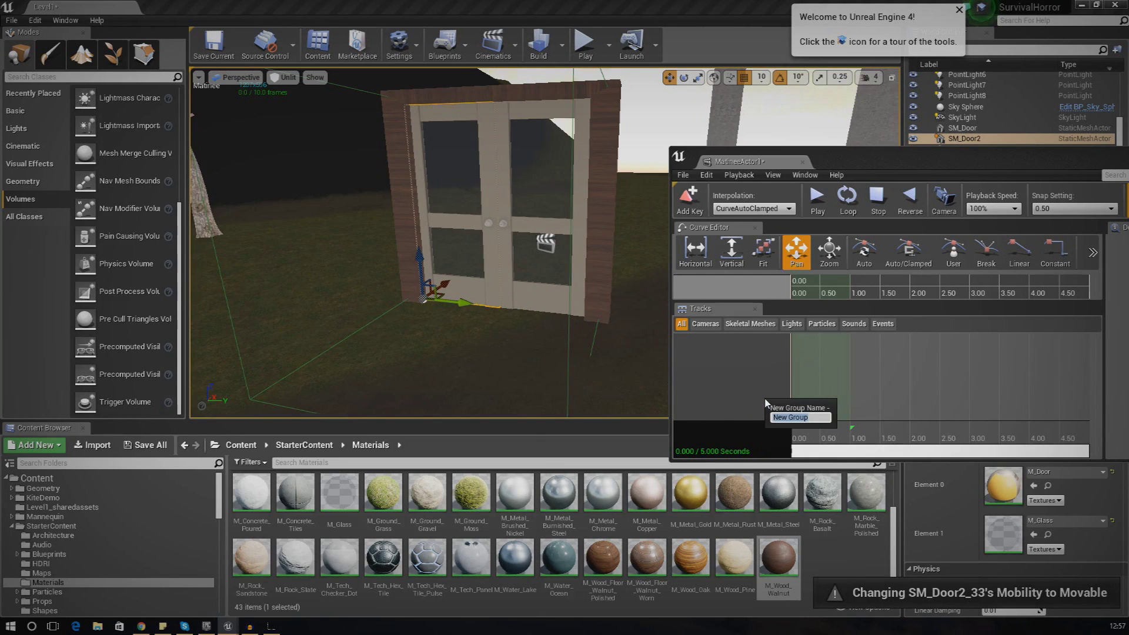
{"action": "type", "text": "Door1"}
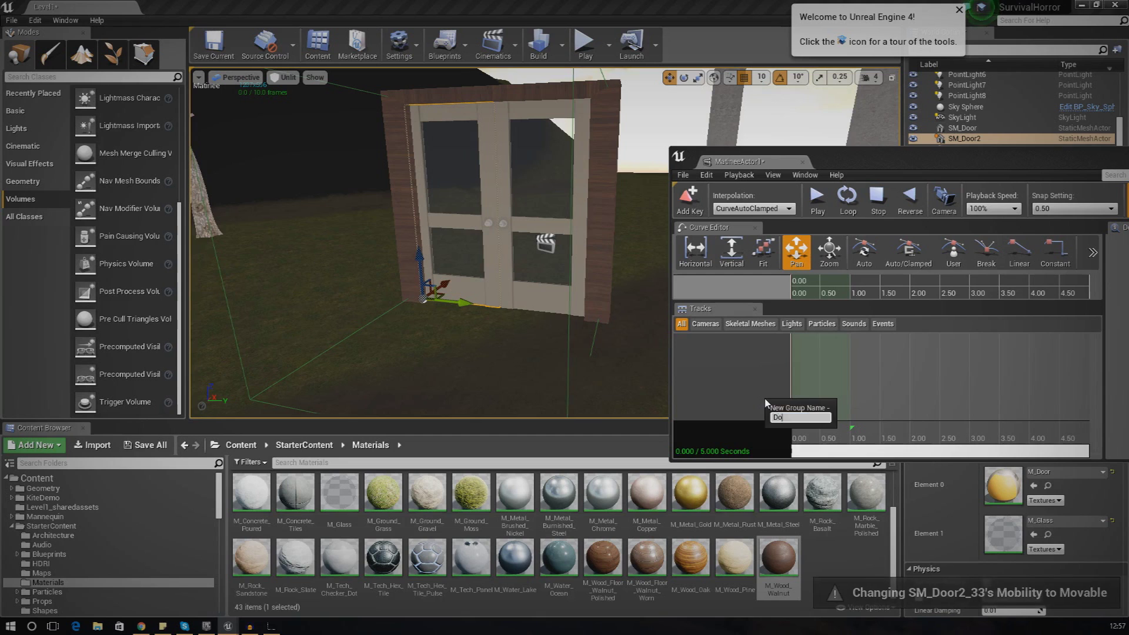
{"action": "key", "text": "Return"}
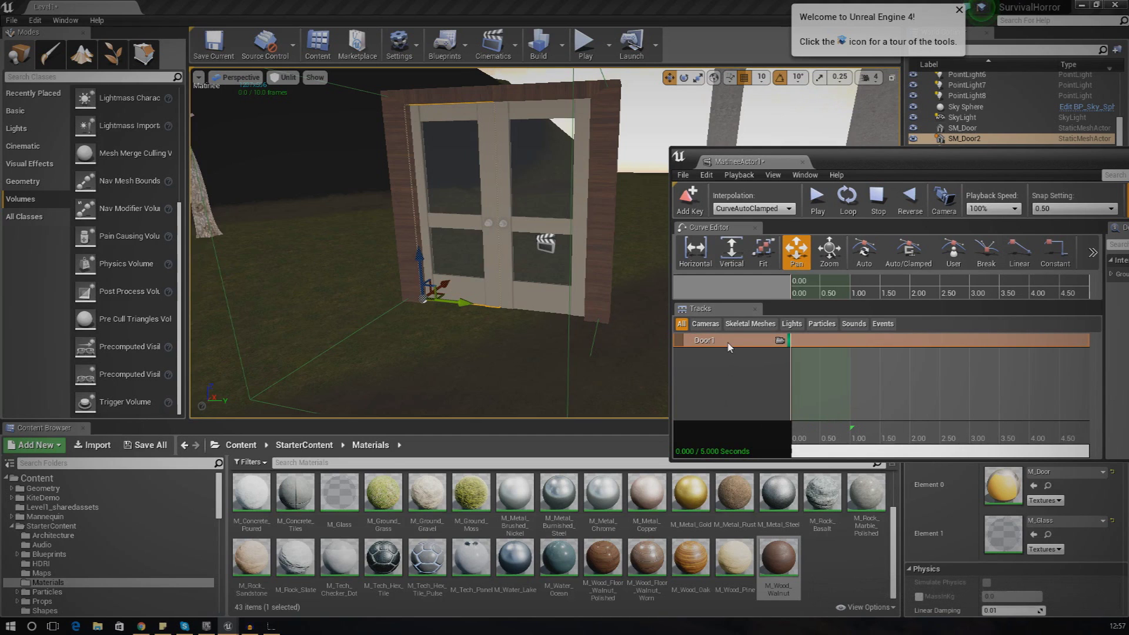
Step: Add a movement track to the Door1 group with a second key at about 1.5 seconds and make that key active
{"action": "right_click", "coordinate": [729, 347]}
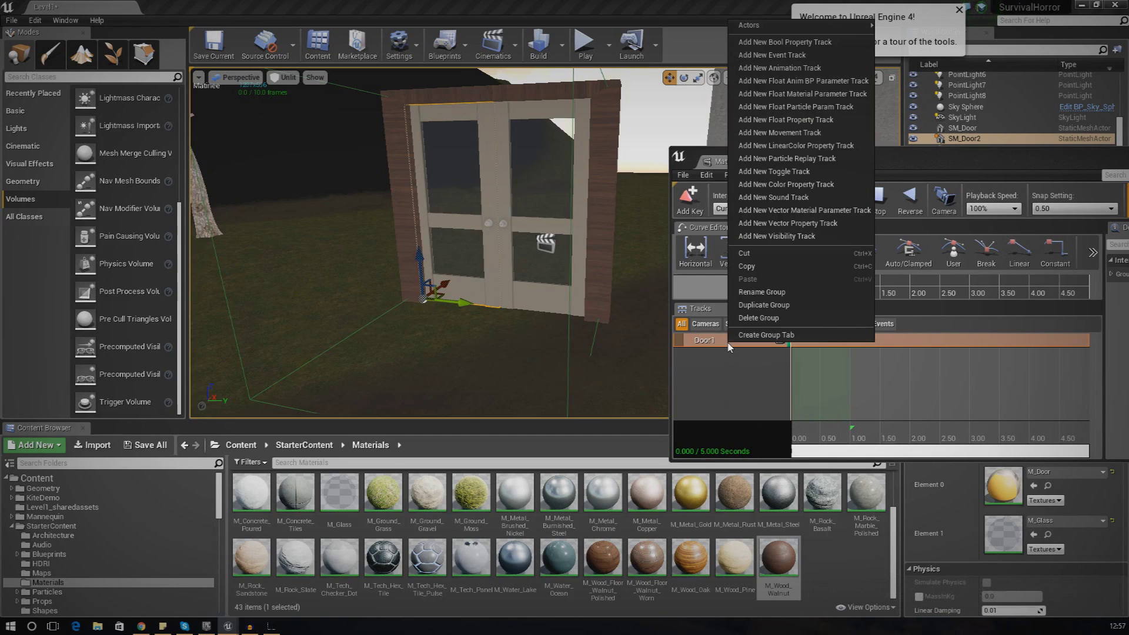
{"action": "left_click", "coordinate": [806, 133]}
{"action": "left_click", "coordinate": [796, 357]}
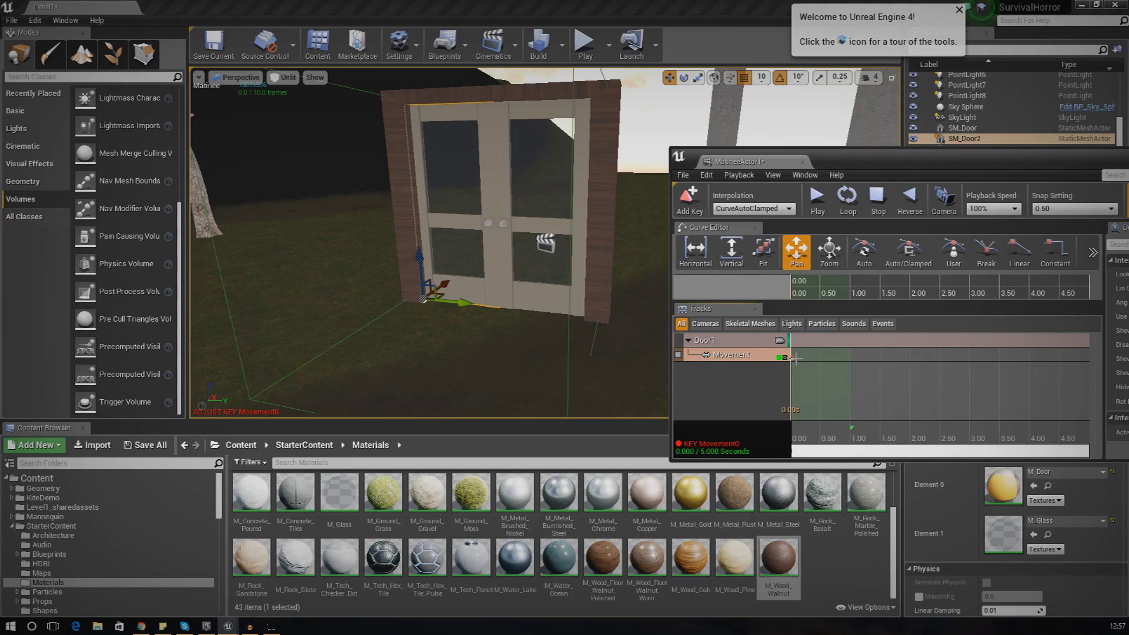
{"action": "left_click_drag", "start_coordinate": [797, 357], "coordinate": [807, 357], "text": "ctrl"}
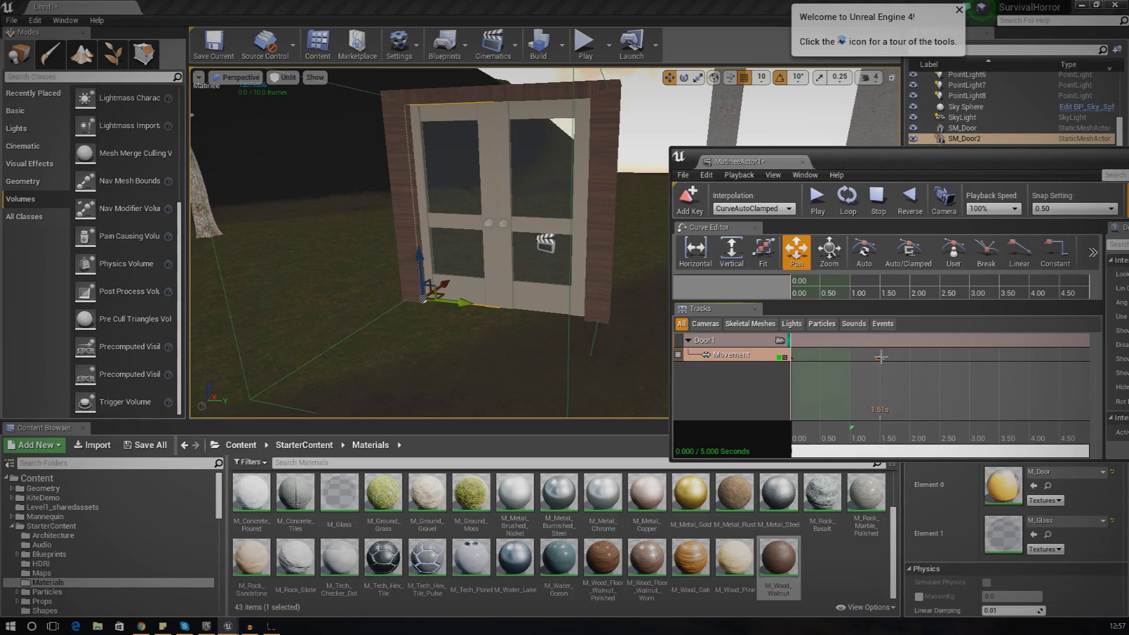
{"action": "left_click", "coordinate": [880, 357]}
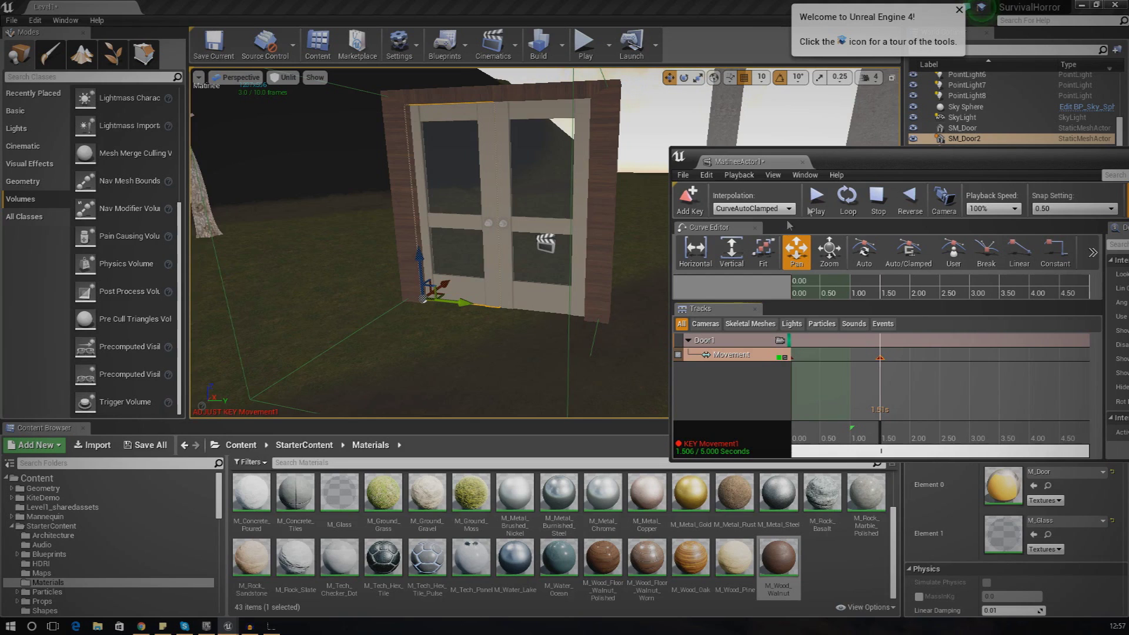
{"action": "left_click", "coordinate": [791, 357]}
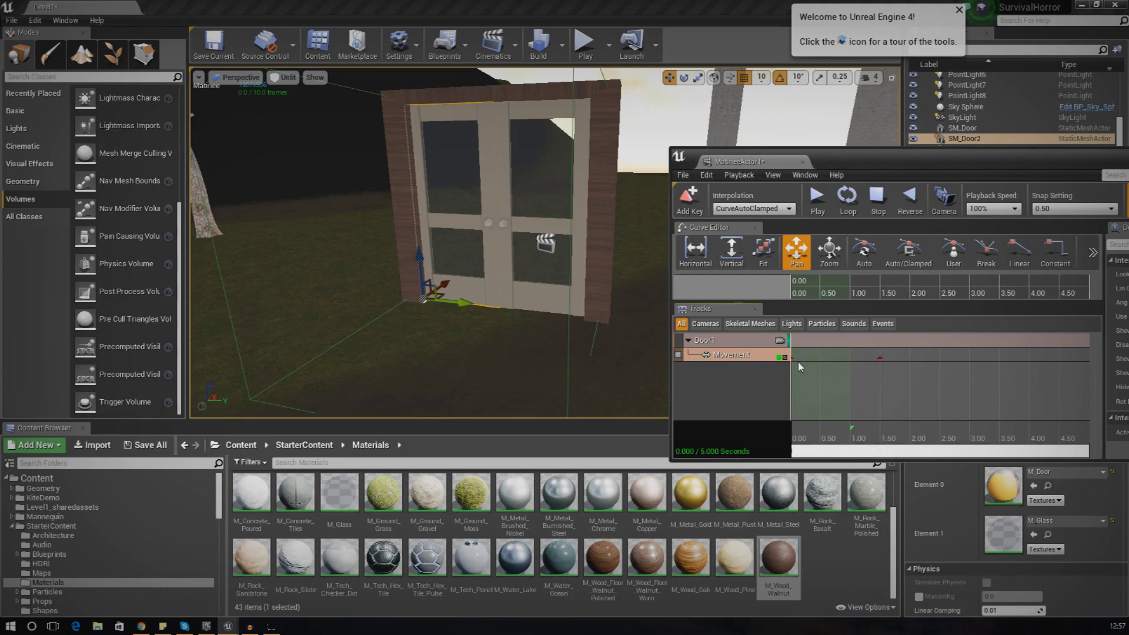
{"action": "left_click", "coordinate": [877, 360]}
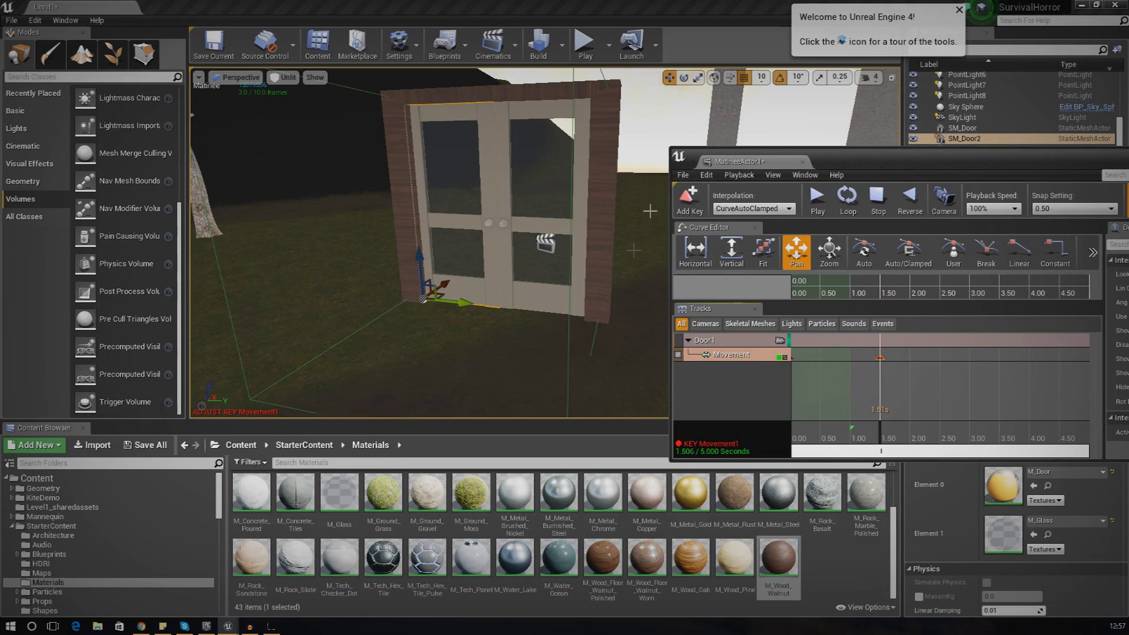
Step: Rotate the SM_Door2 leaf to its open position at the 1.5-second key, and preview the movement in Matinee
{"action": "left_click", "coordinate": [682, 78]}
{"action": "left_click_drag", "start_coordinate": [438, 322], "coordinate": [501, 352]}
{"action": "key", "text": "w"}
{"action": "right_click_drag", "start_coordinate": [335, 284], "coordinate": [282, 218]}
{"action": "key", "text": "d"}
{"action": "key", "text": "d"}
{"action": "right_click_drag", "start_coordinate": [464, 313], "coordinate": [494, 312]}
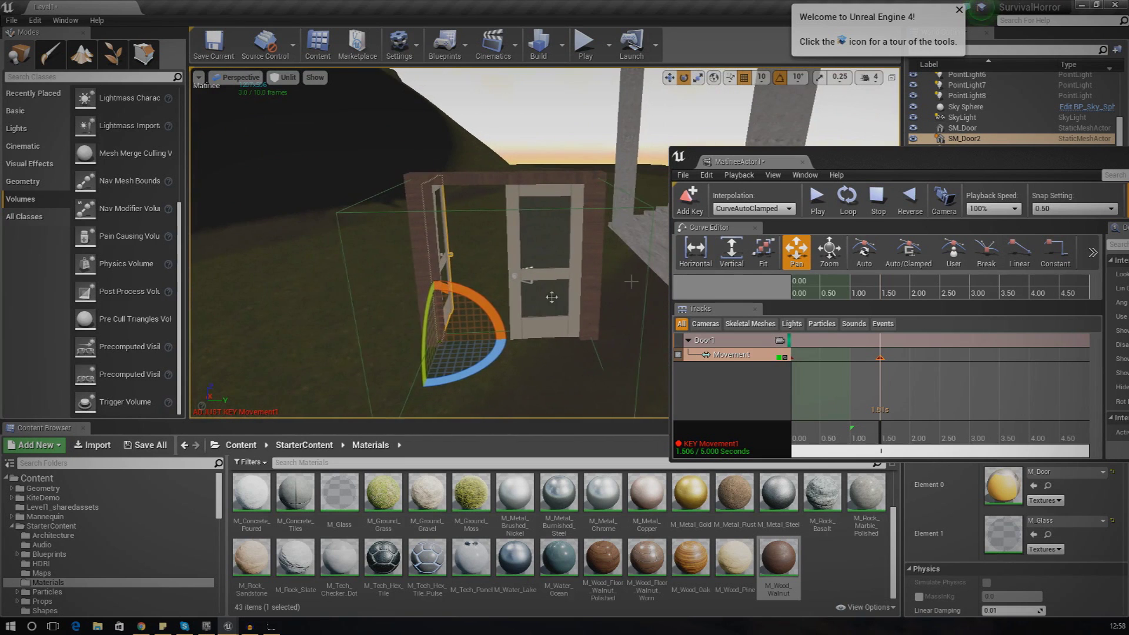
{"action": "left_click", "coordinate": [921, 205]}
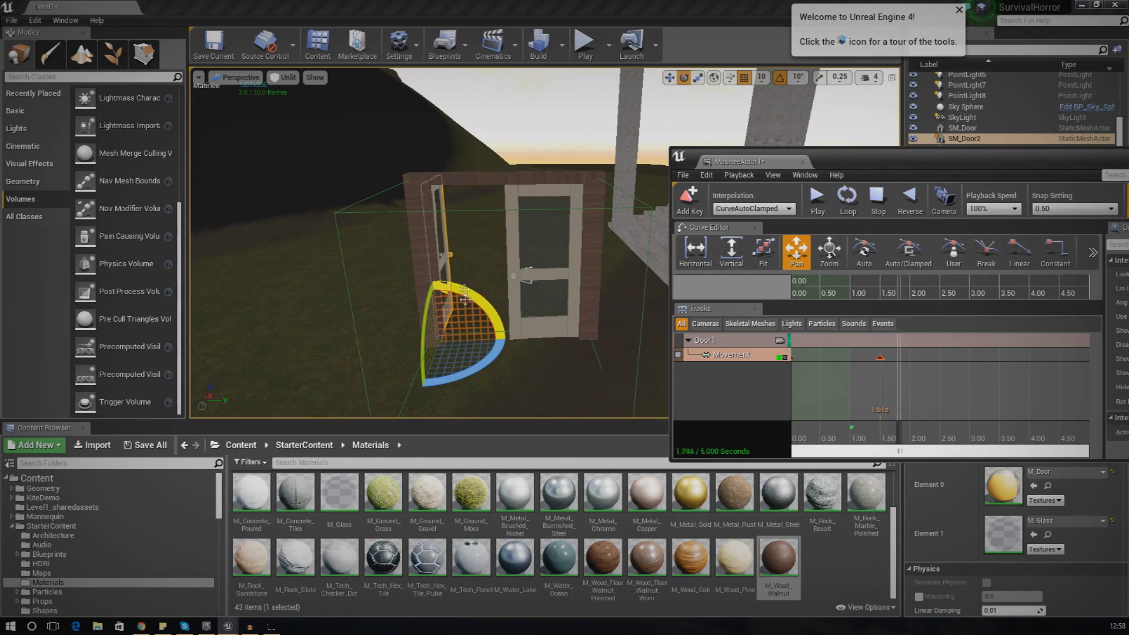
{"action": "left_click", "coordinate": [877, 199]}
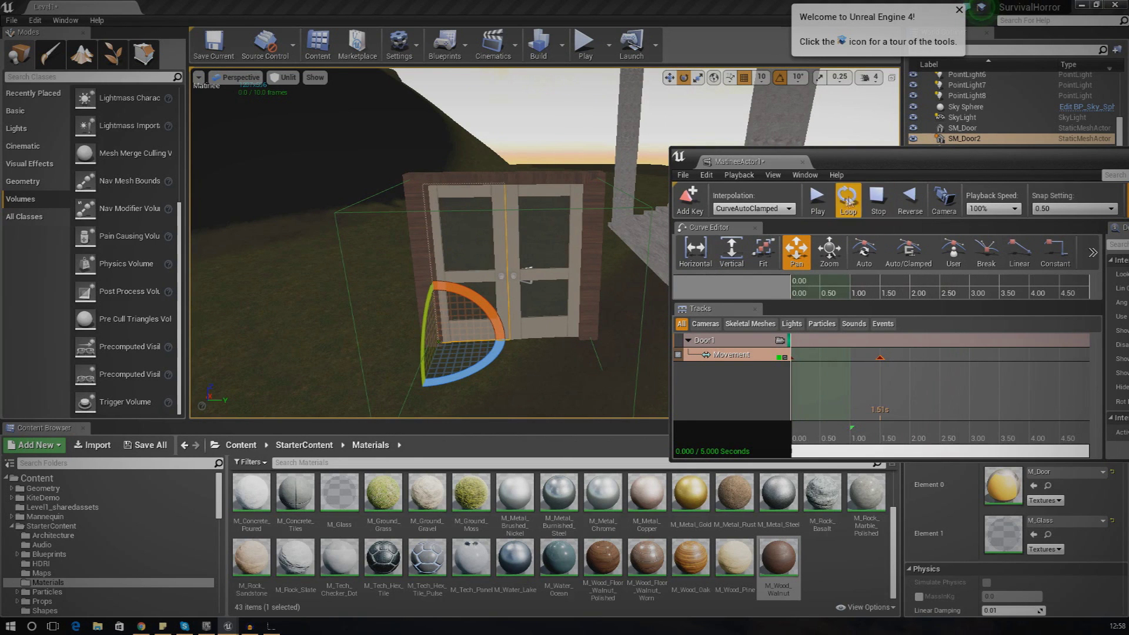
Step: Select the other door leaf, SM_Door, and add a new empty Matinee group named Door2 for it
{"action": "left_click_drag", "start_coordinate": [848, 166], "coordinate": [822, 105]}
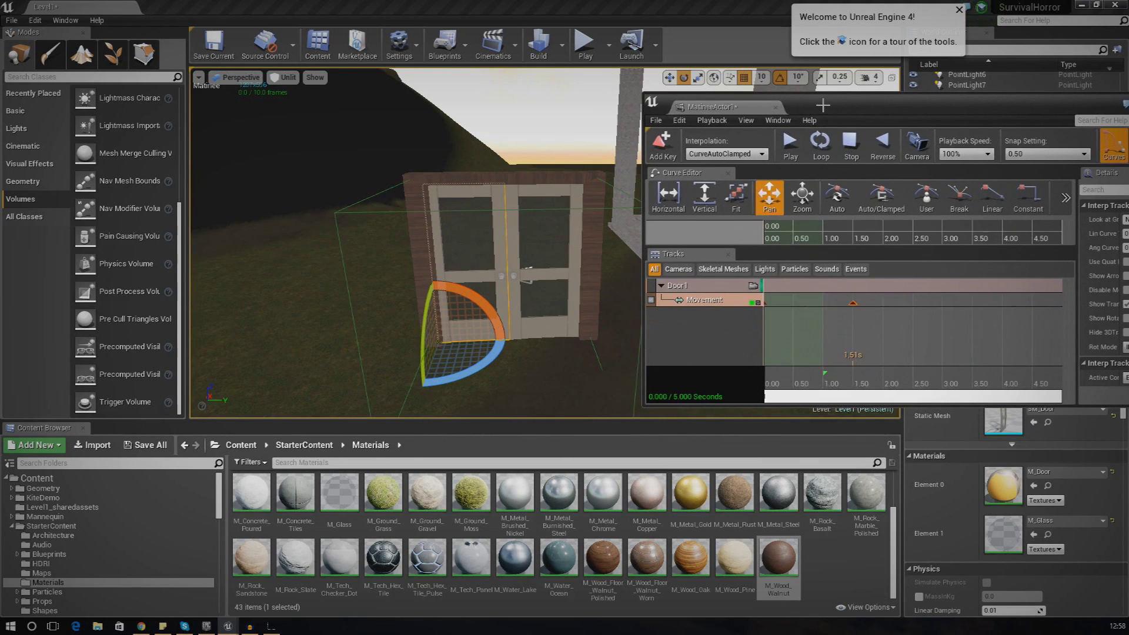
{"action": "left_click", "coordinate": [580, 308]}
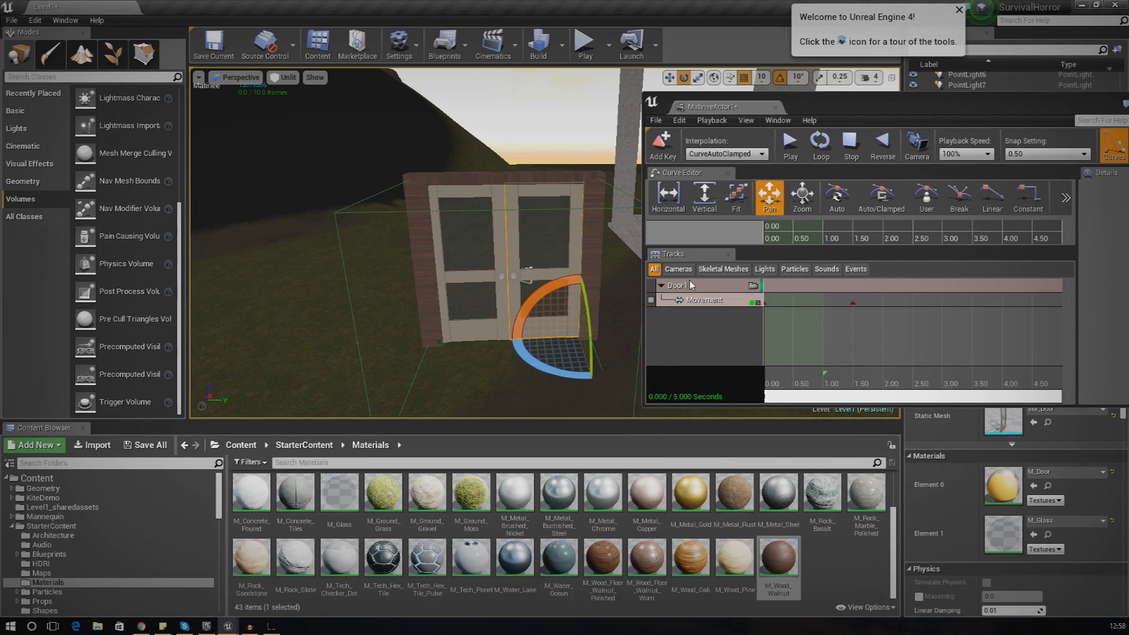
{"action": "right_click", "coordinate": [705, 344]}
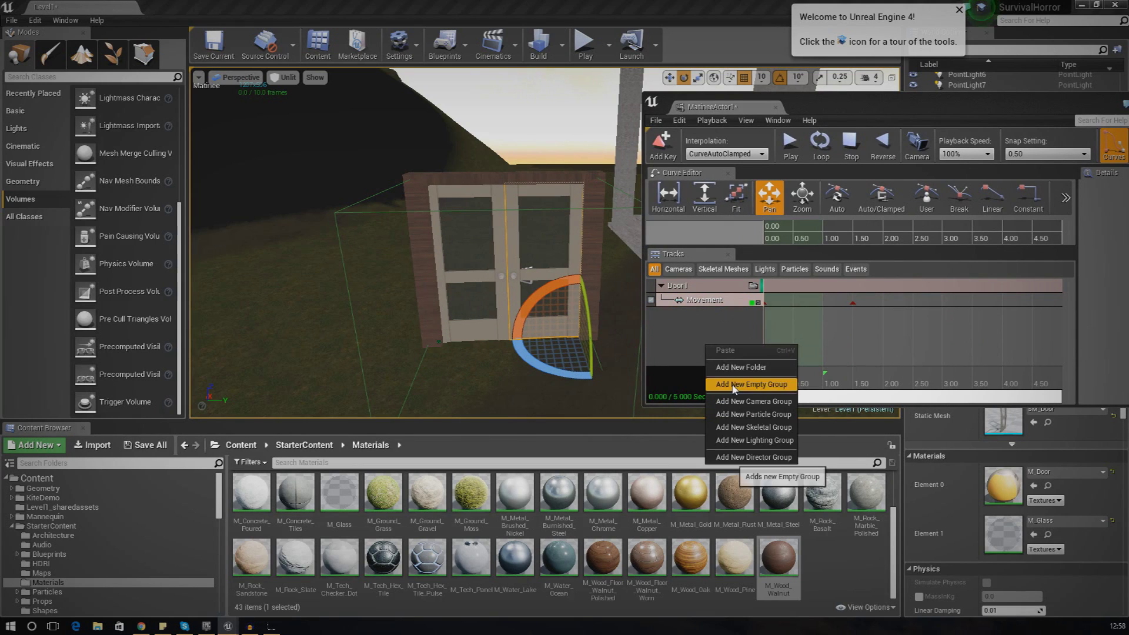
{"action": "left_click", "coordinate": [754, 383]}
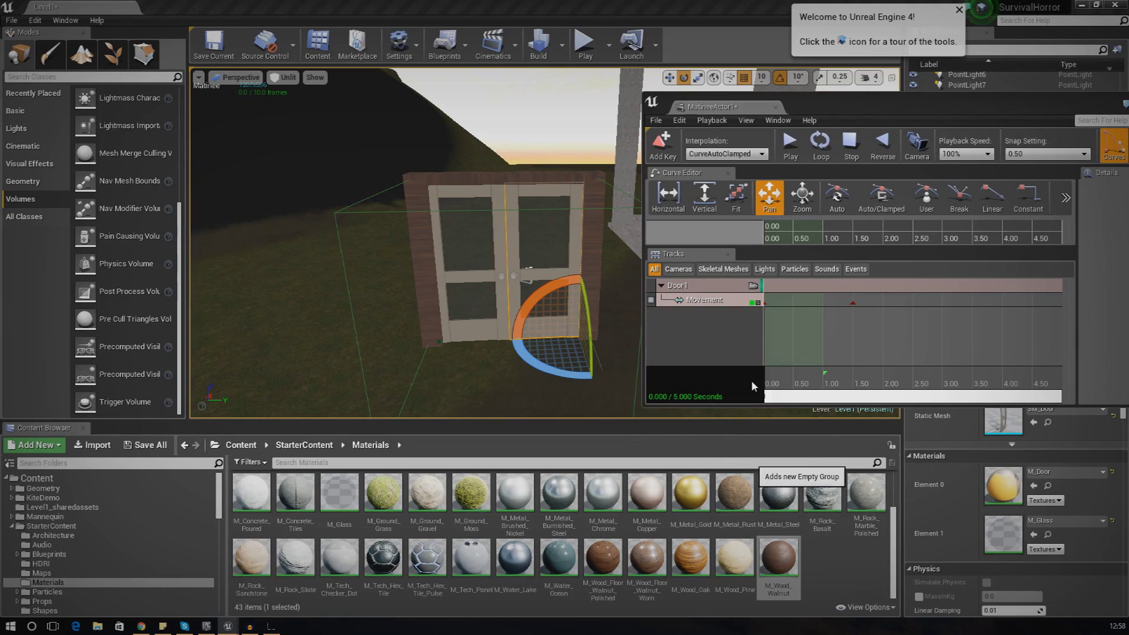
{"action": "type", "text": "Door2"}
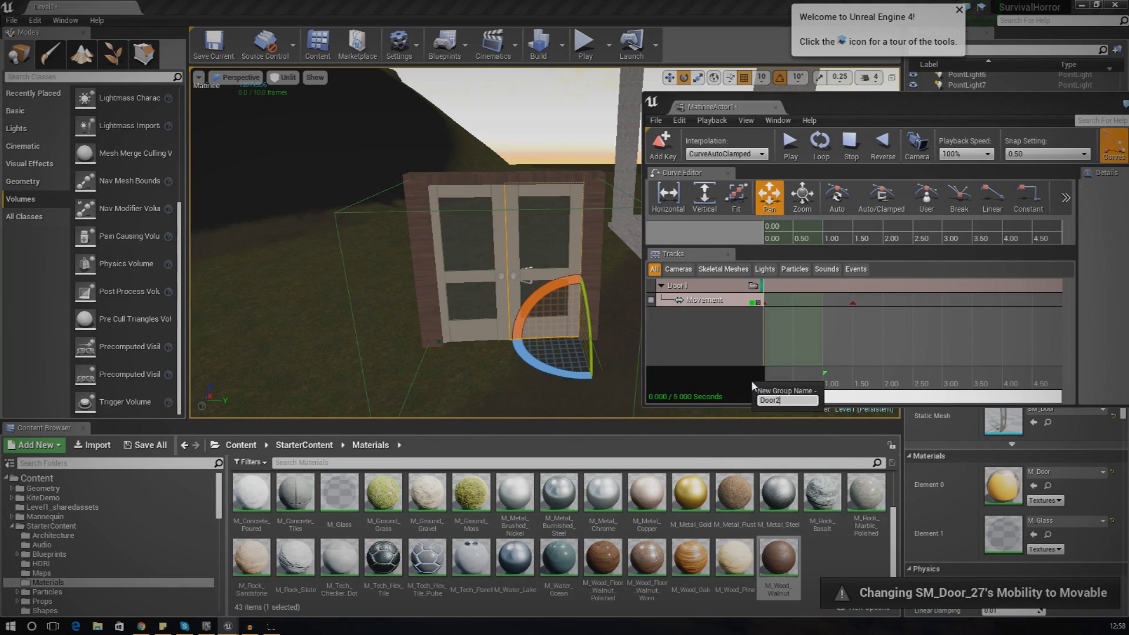
{"action": "key", "text": "Return"}
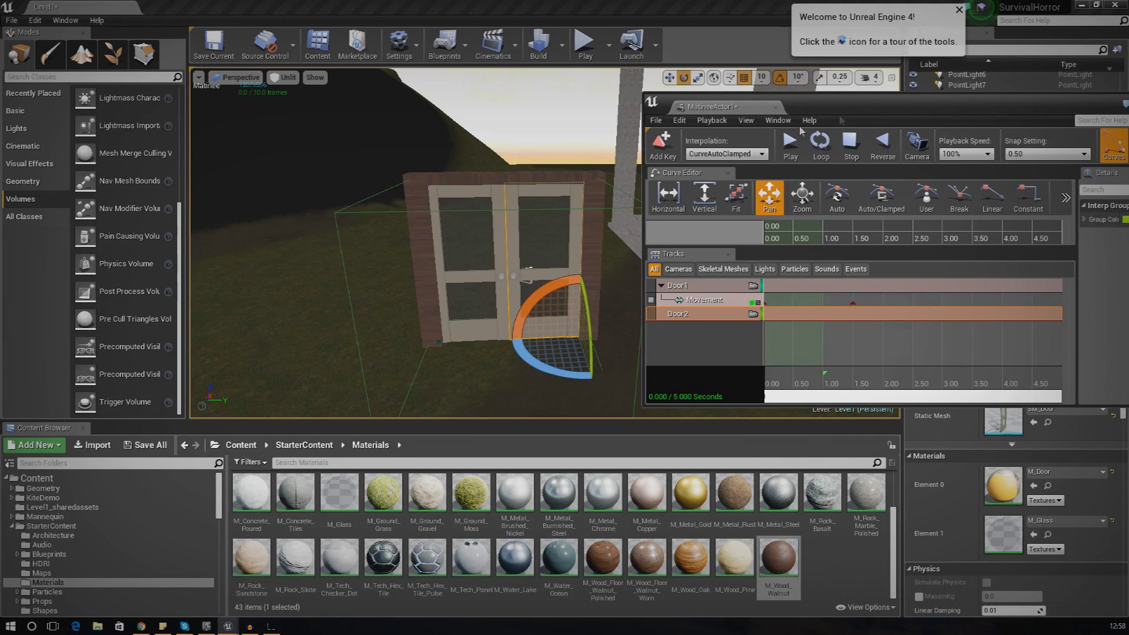
Step: Add a movement track to the Door2 group with a key at about 1.5 seconds, matching Door1's second key
{"action": "left_click_drag", "start_coordinate": [827, 113], "coordinate": [292, 186]}
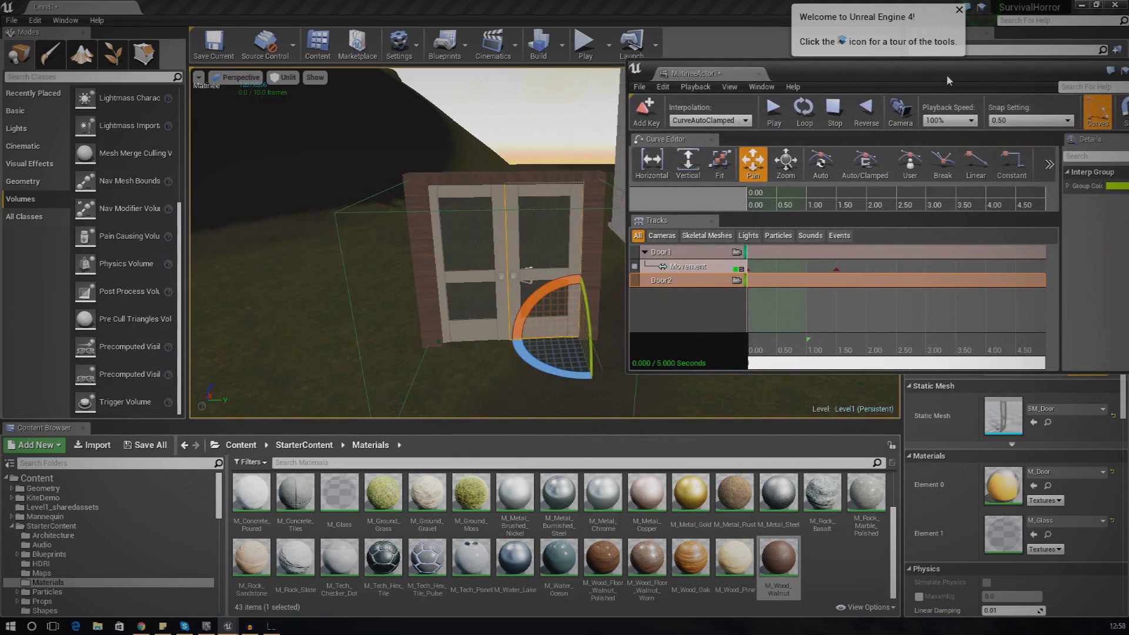
{"action": "right_click", "coordinate": [677, 284]}
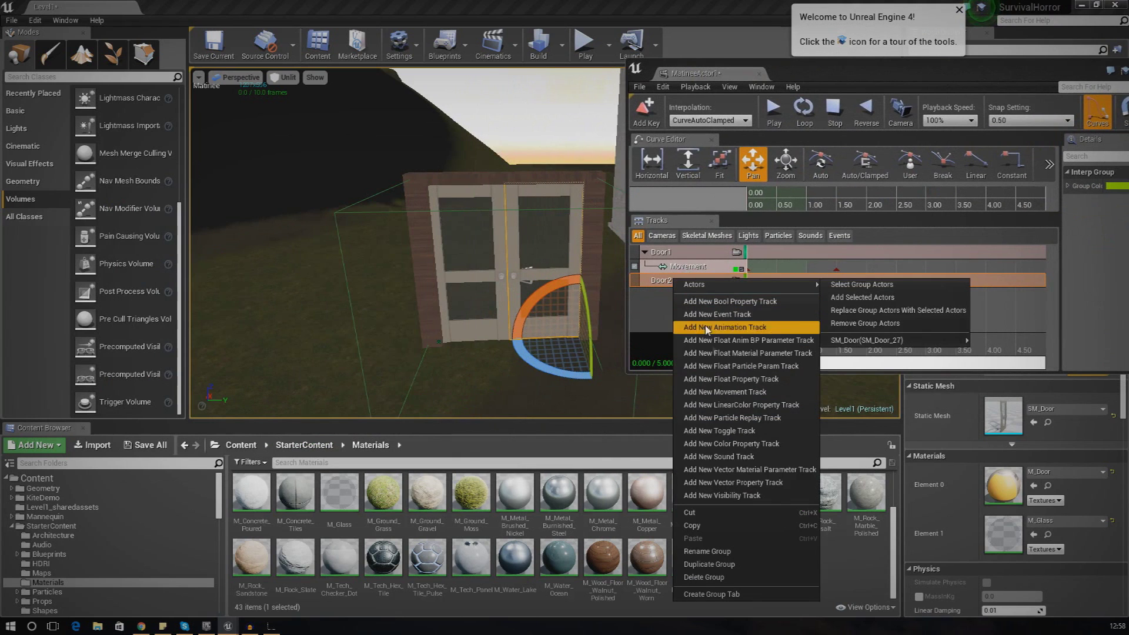
{"action": "left_click", "coordinate": [737, 392]}
{"action": "left_click", "coordinate": [748, 297]}
{"action": "left_click_drag", "start_coordinate": [748, 297], "coordinate": [797, 297]}
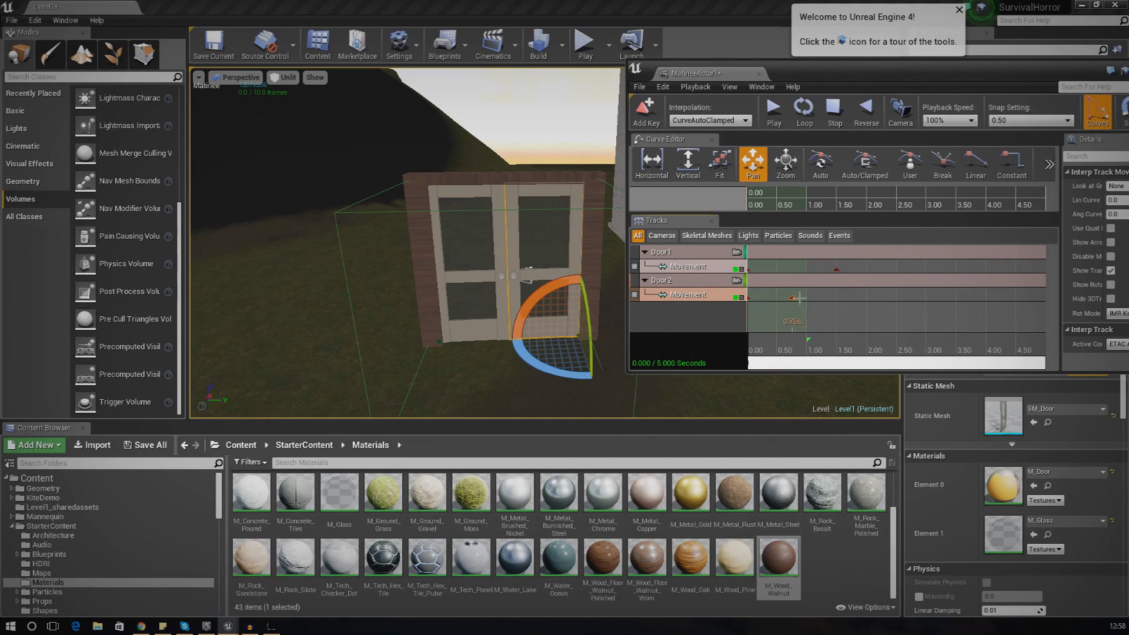
{"action": "left_click", "coordinate": [837, 297], "text": "ctrl"}
Step: Rotate the SM_Door leaf open by 90 degrees at the 1.5-second key, play the two-door animation, and stop it
{"action": "left_click_drag", "start_coordinate": [800, 78], "coordinate": [904, 79]}
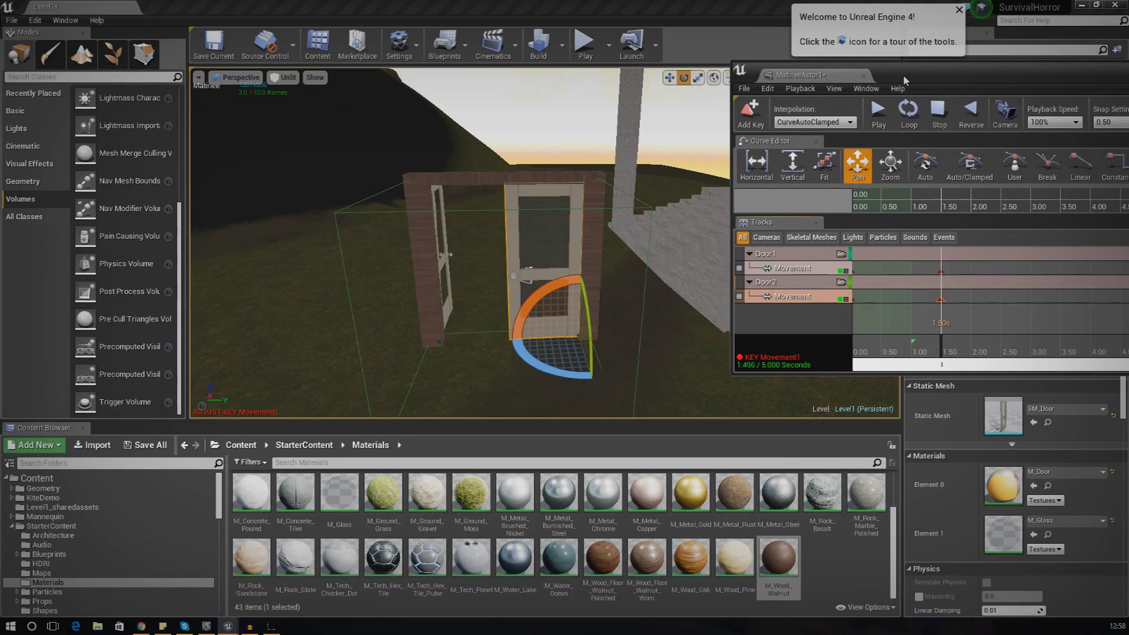
{"action": "left_click_drag", "start_coordinate": [593, 357], "coordinate": [517, 374]}
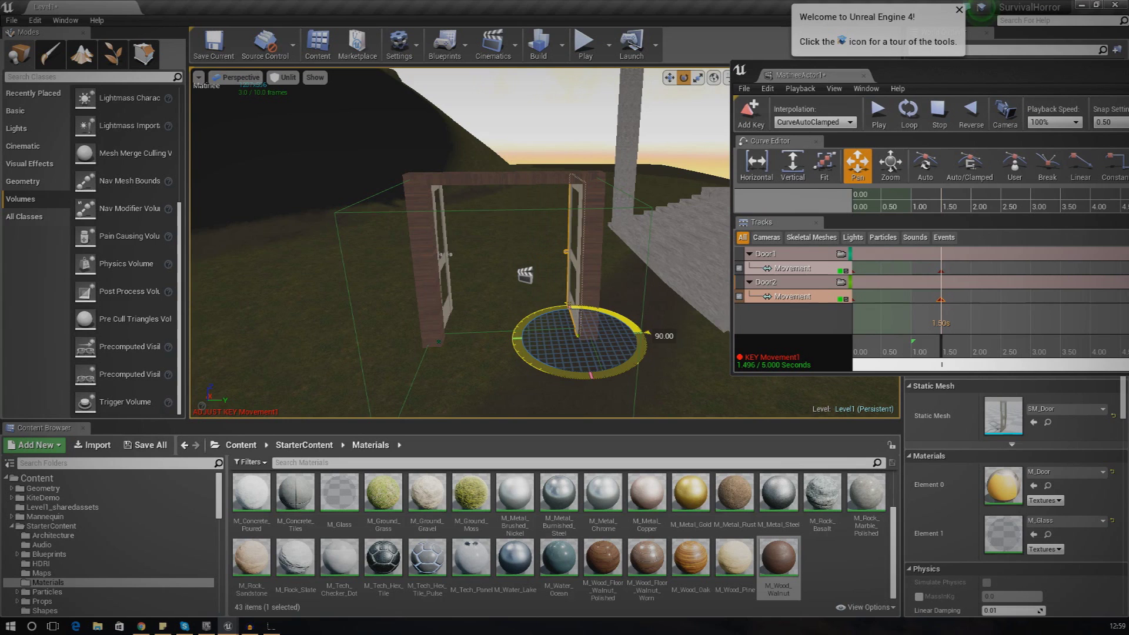
{"action": "left_click_drag", "start_coordinate": [939, 75], "coordinate": [849, 90]}
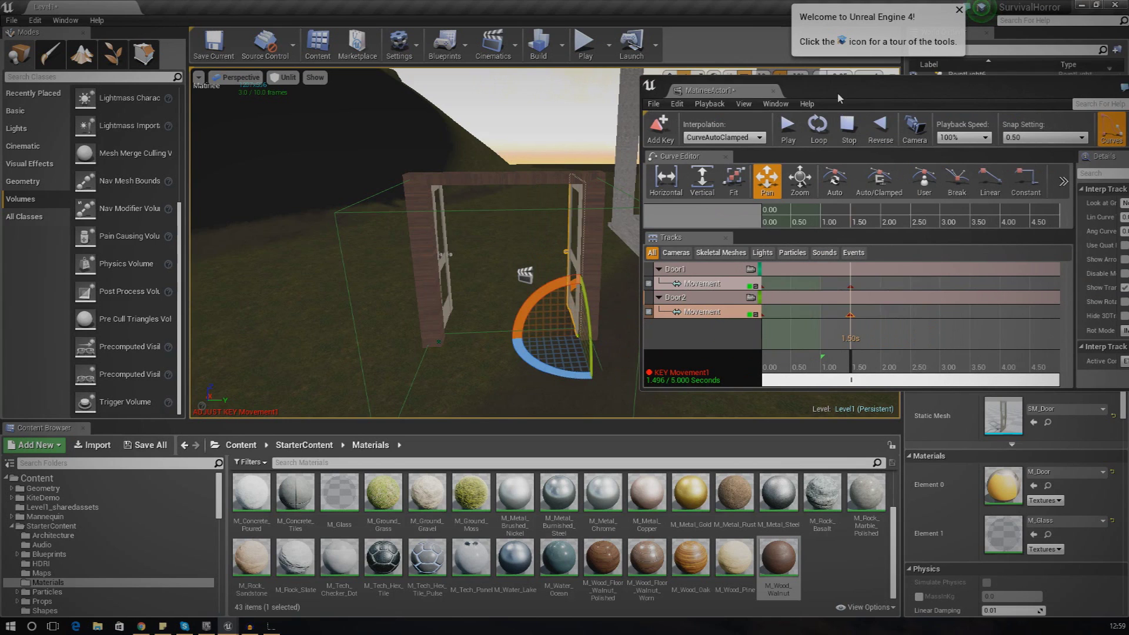
{"action": "left_click", "coordinate": [857, 138]}
{"action": "left_click", "coordinate": [787, 126]}
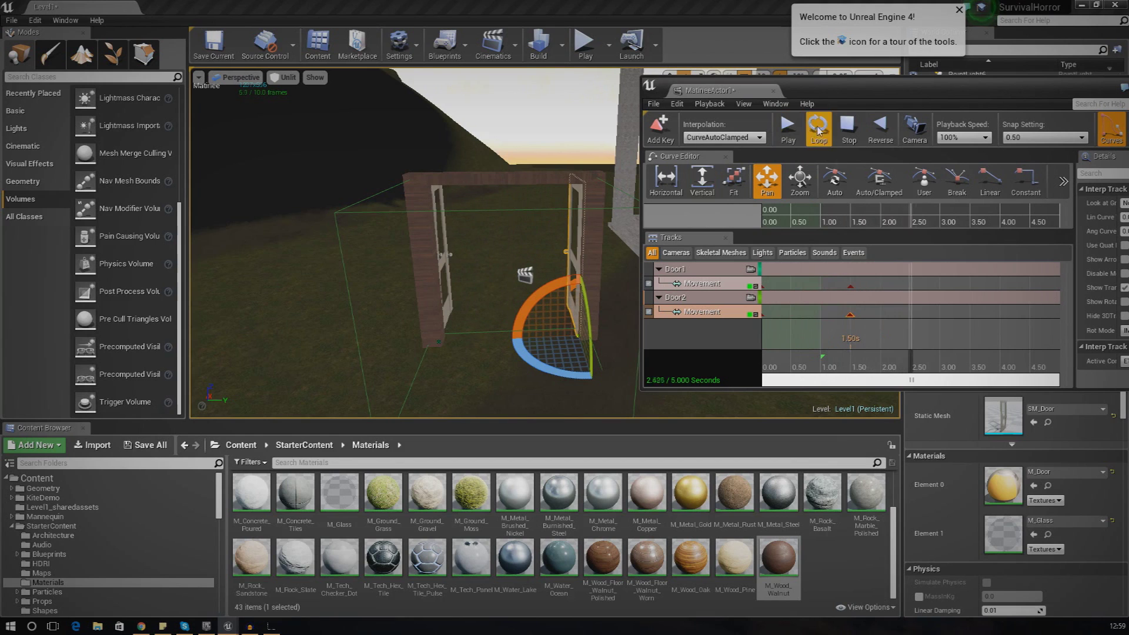
{"action": "left_click", "coordinate": [841, 130]}
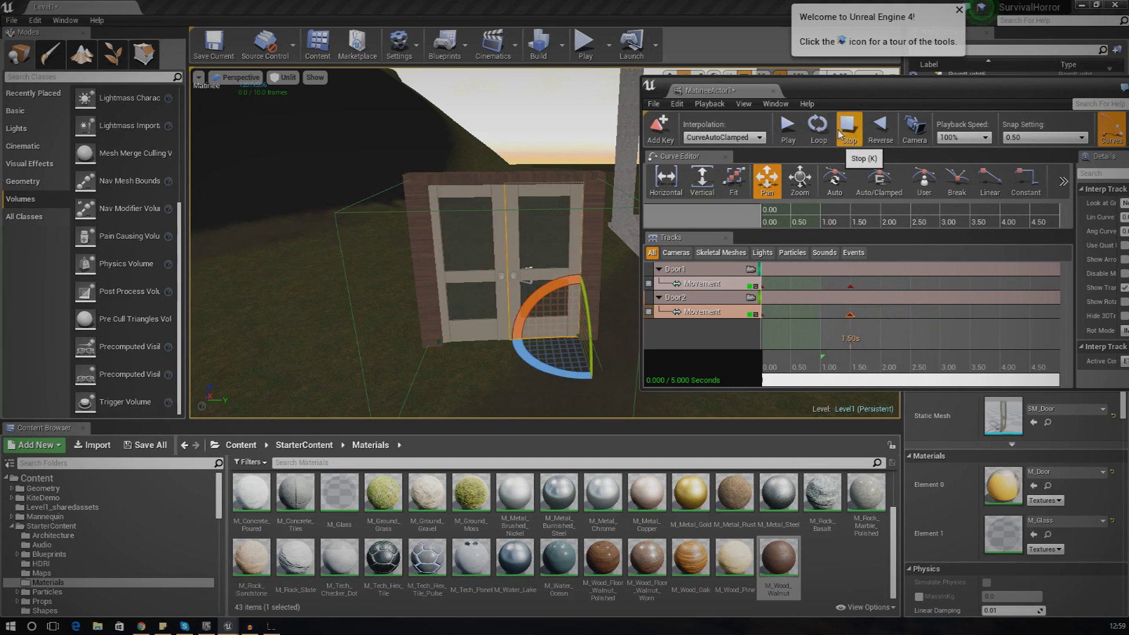
Step: Close the Matinee editor and open the Level Blueprint
{"action": "left_click", "coordinate": [773, 91]}
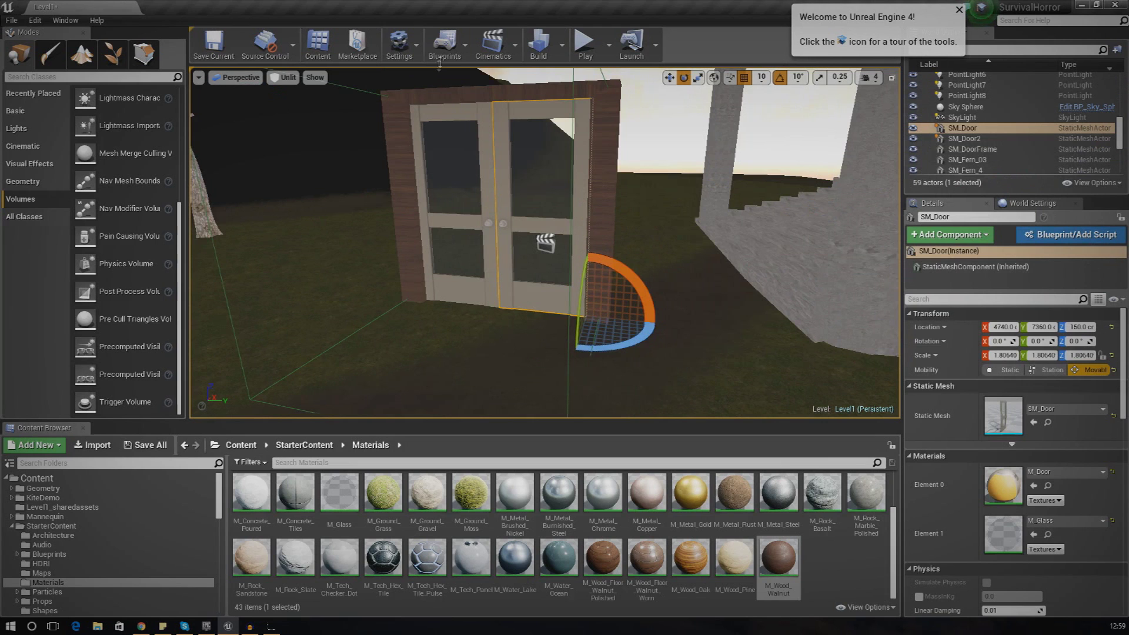
{"action": "left_click", "coordinate": [444, 44]}
{"action": "left_click", "coordinate": [494, 148]}
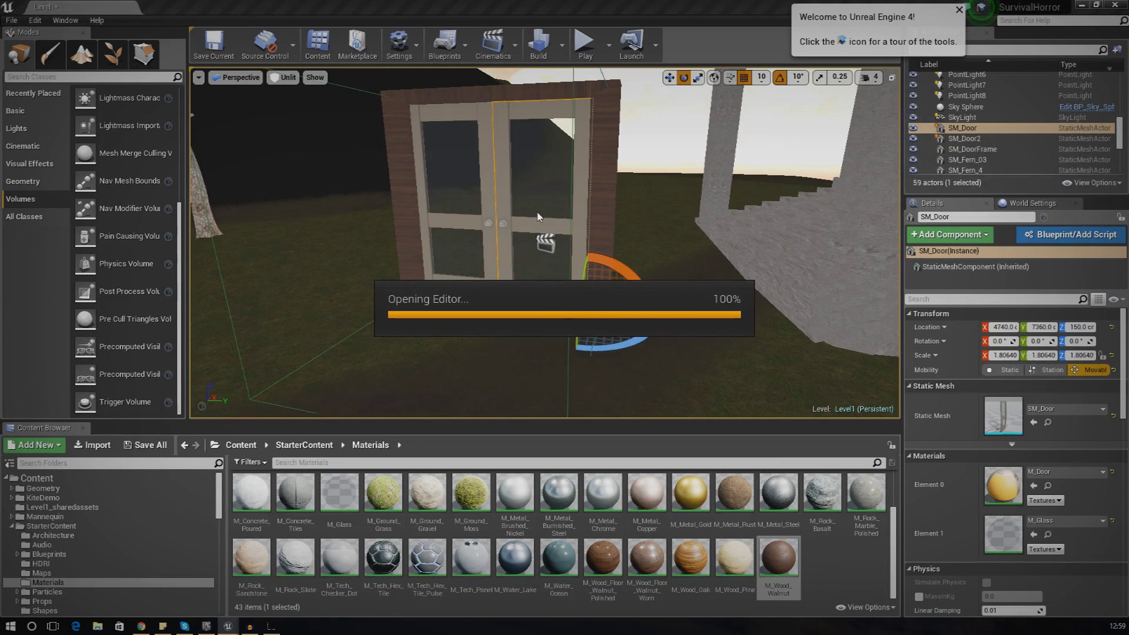
Step: Select the double door's Matinee actor in the level and add a Play function node for MatineeActor1 to the Level Blueprint's event graph
{"action": "left_click_drag", "start_coordinate": [814, 101], "coordinate": [358, 322]}
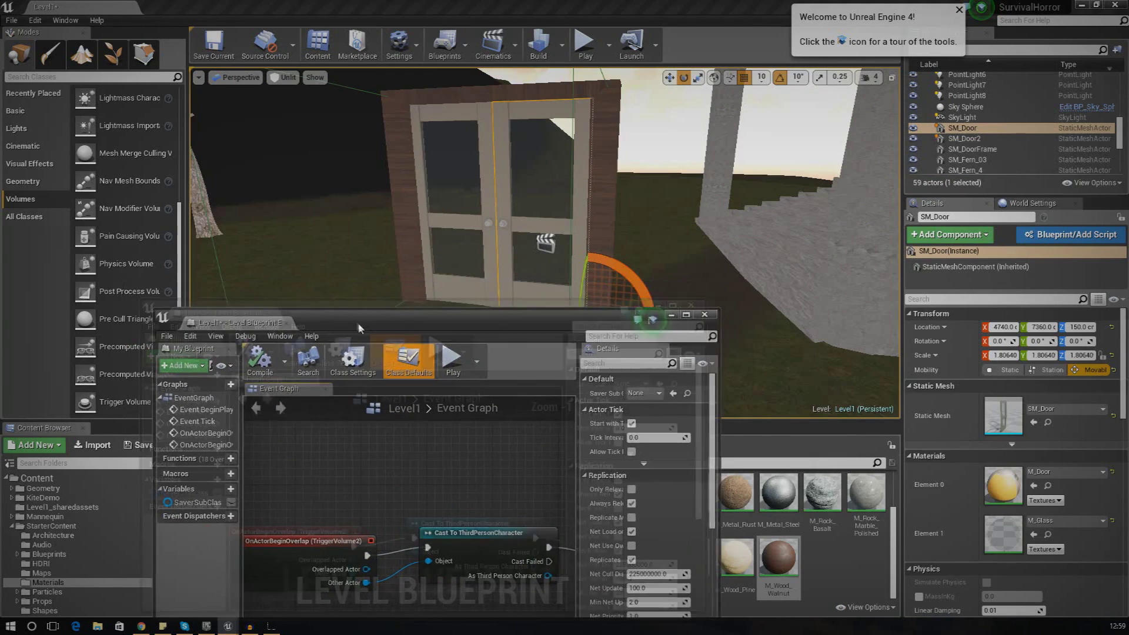
{"action": "mouse_move", "coordinate": [660, 249]}
{"action": "right_mouse_down"}
{"action": "mouse_move", "coordinate": [694, 217]}
{"action": "mouse_move", "coordinate": [612, 276]}
{"action": "mouse_move", "coordinate": [660, 249]}
{"action": "right_mouse_up"}
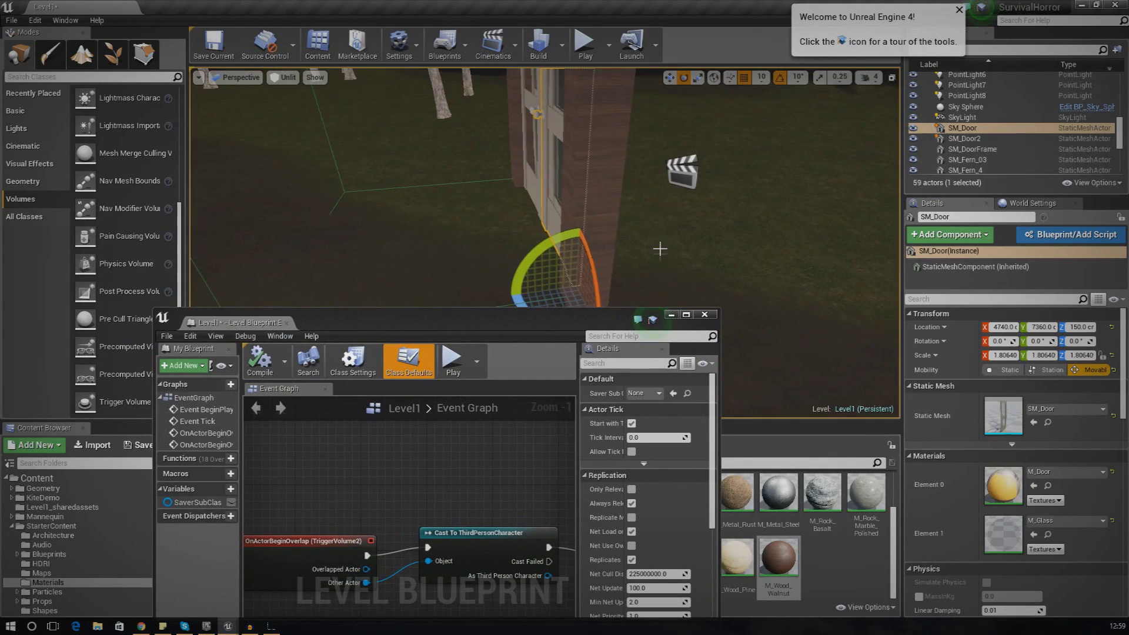
{"action": "left_click", "coordinate": [682, 170]}
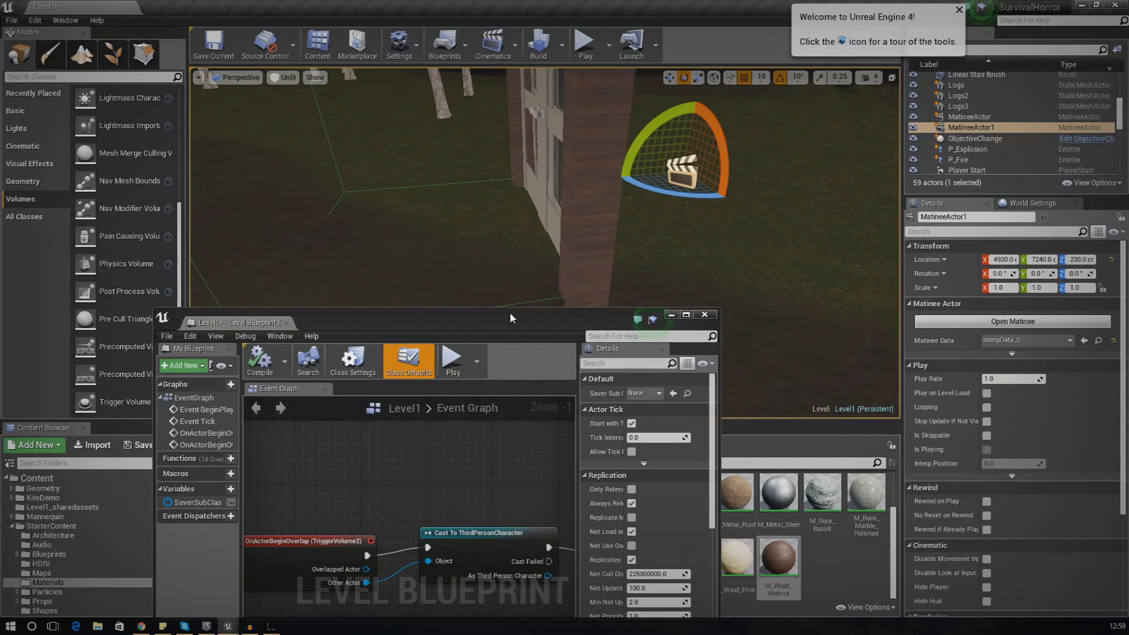
{"action": "double_click", "coordinate": [510, 313]}
{"action": "right_click_drag", "start_coordinate": [511, 318], "coordinate": [588, 292]}
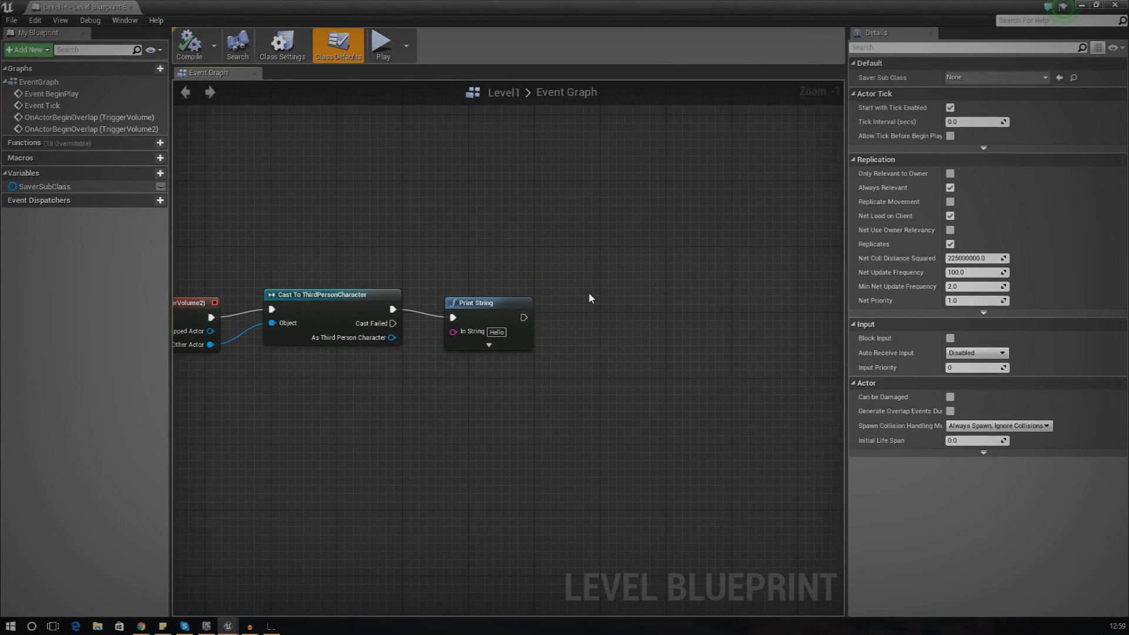
{"action": "right_click", "coordinate": [589, 294]}
{"action": "left_click", "coordinate": [596, 338]}
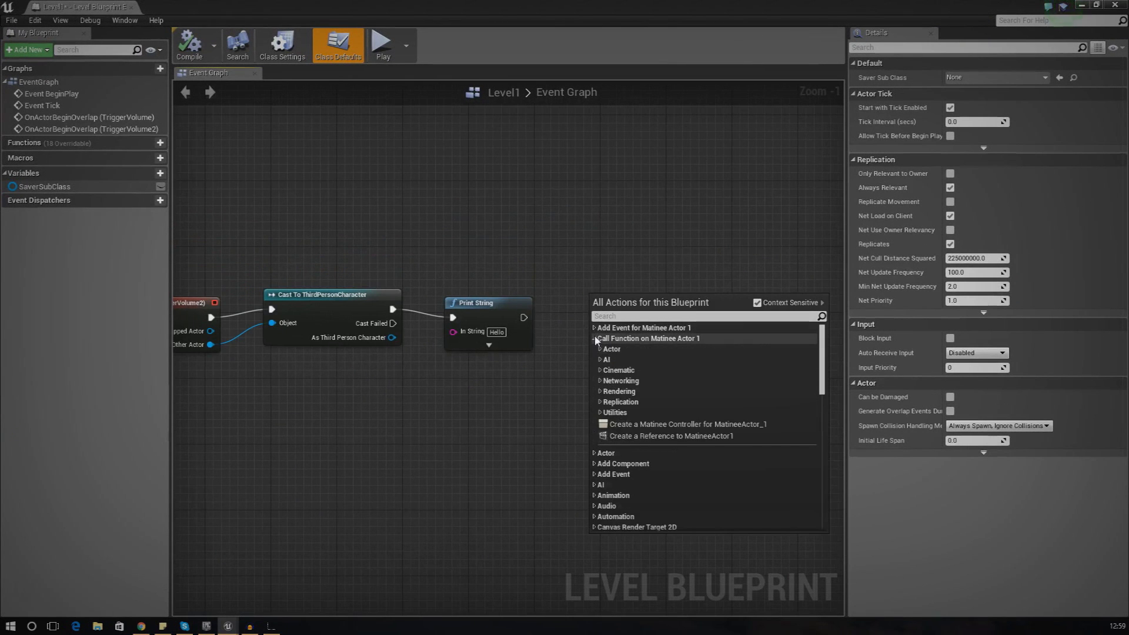
{"action": "left_click", "coordinate": [606, 371]}
{"action": "left_click", "coordinate": [628, 417]}
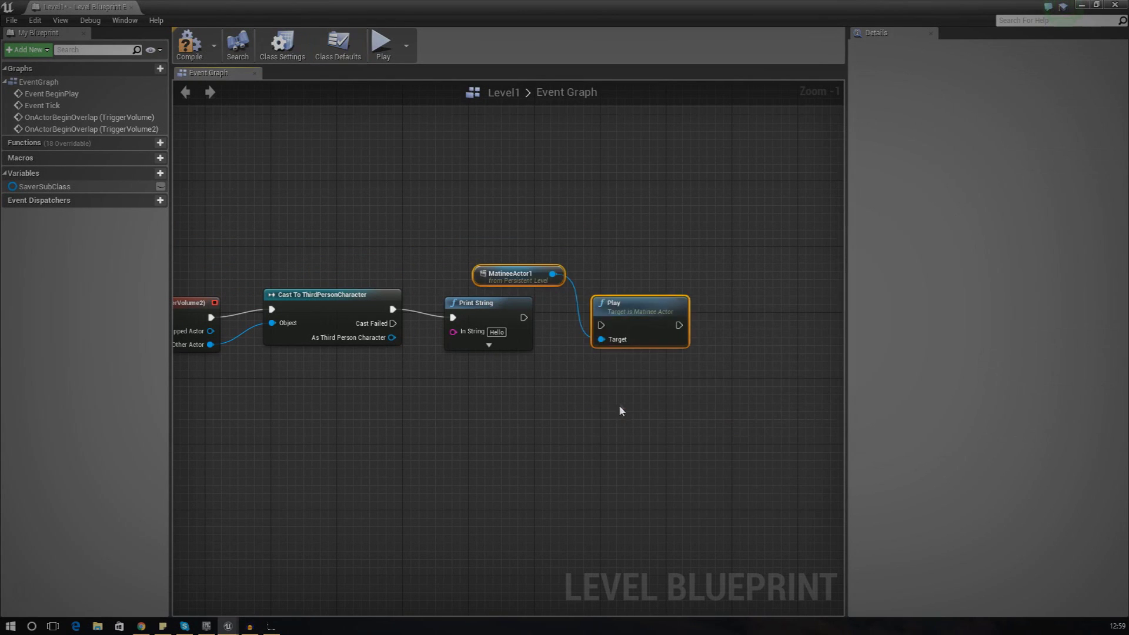
Step: Place the MatineeActor1 reference below the Print String node, connect Print String's execution output to Play, and compile the blueprint
{"action": "left_click_drag", "start_coordinate": [524, 276], "coordinate": [538, 412]}
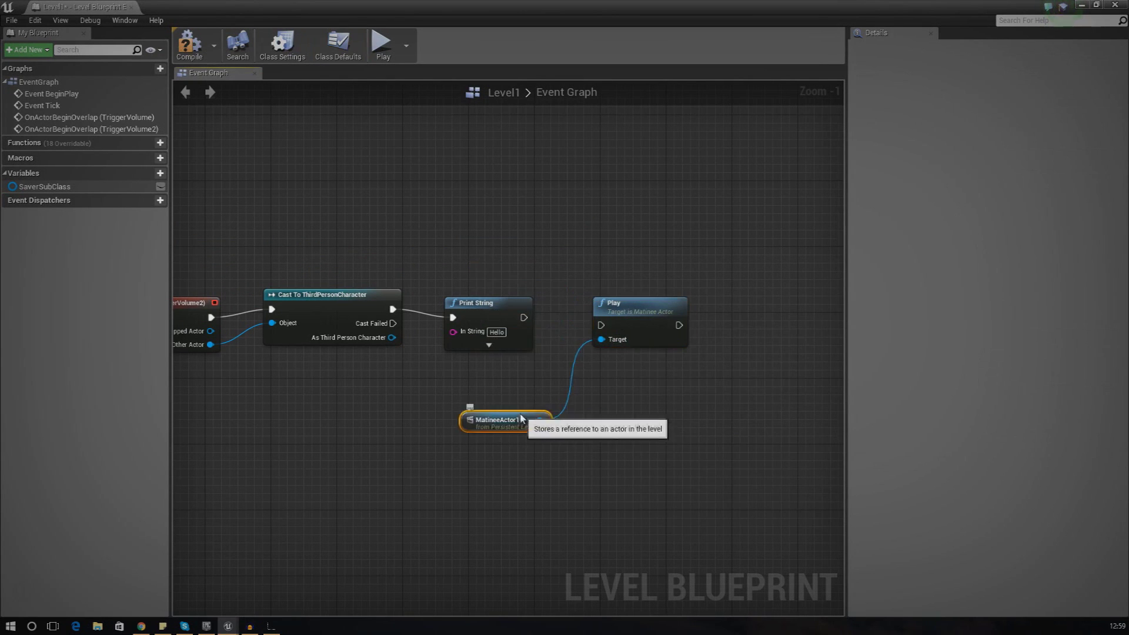
{"action": "left_click_drag", "start_coordinate": [601, 324], "coordinate": [524, 318]}
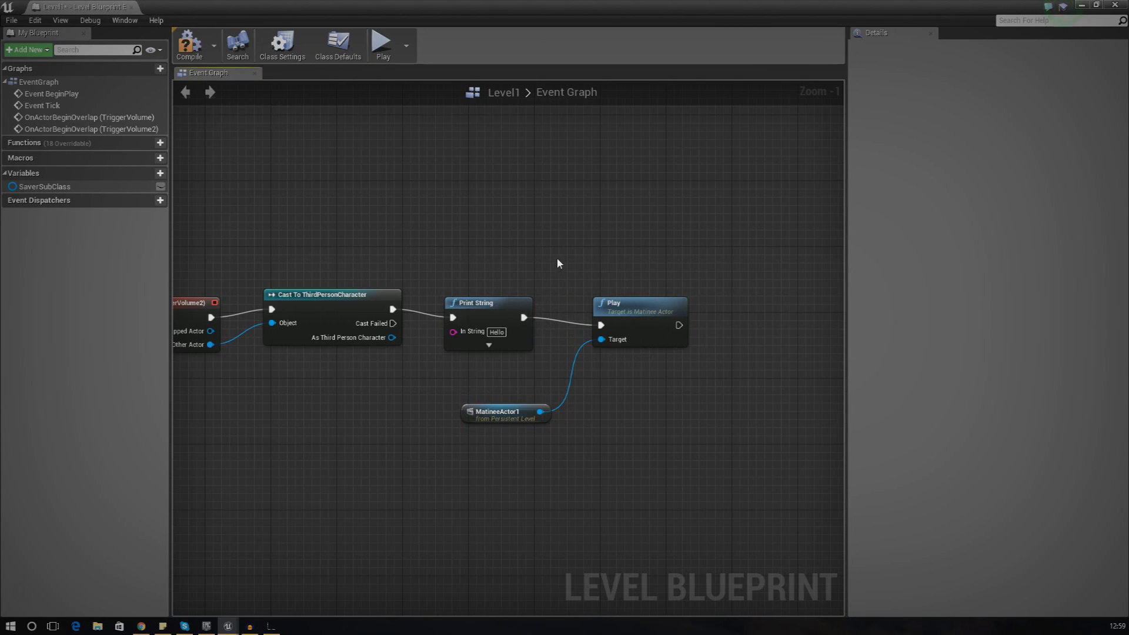
{"action": "left_click", "coordinate": [189, 42]}
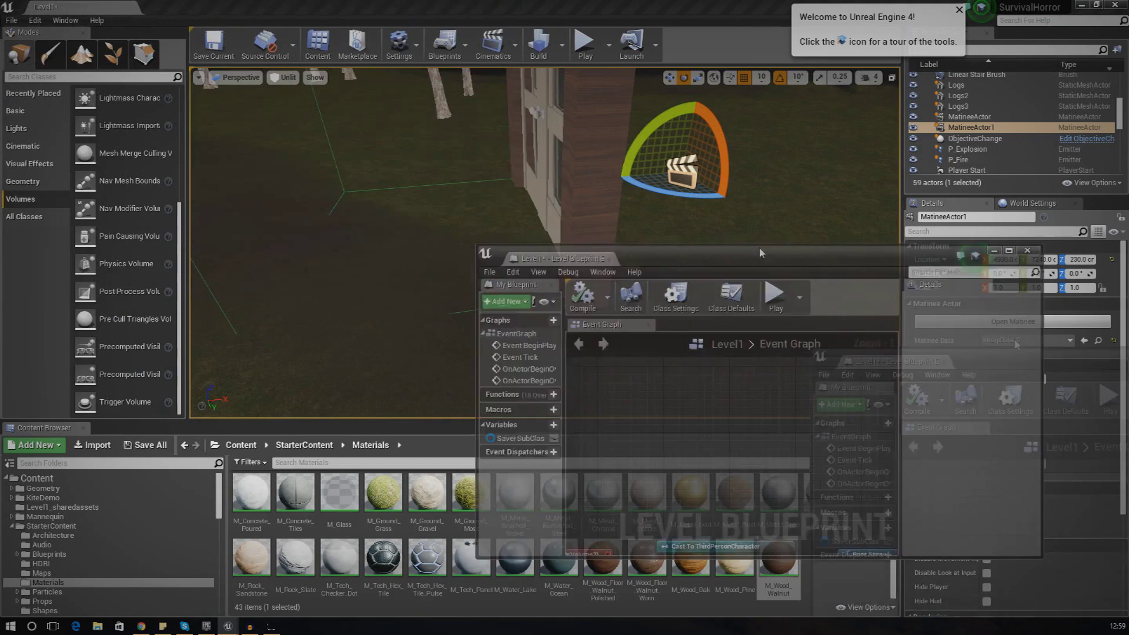
Step: Play-test the level with the flashlight on, sprint through the forest to the double door, walk through its trigger, and end the session
{"action": "left_click", "coordinate": [584, 42]}
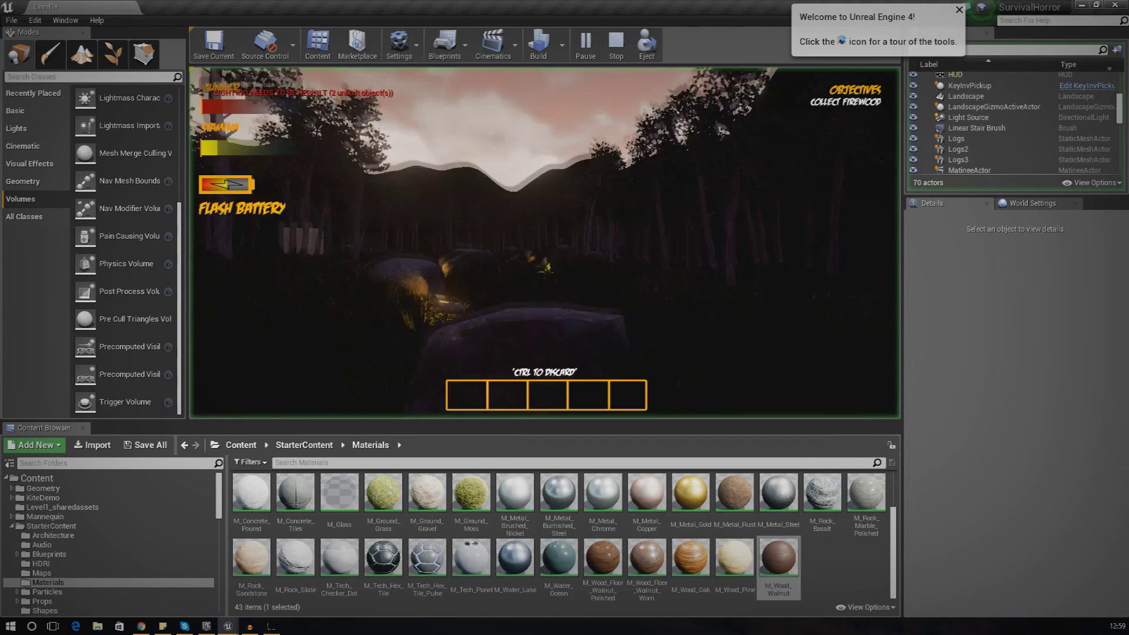
{"action": "key", "text": "shift+w"}
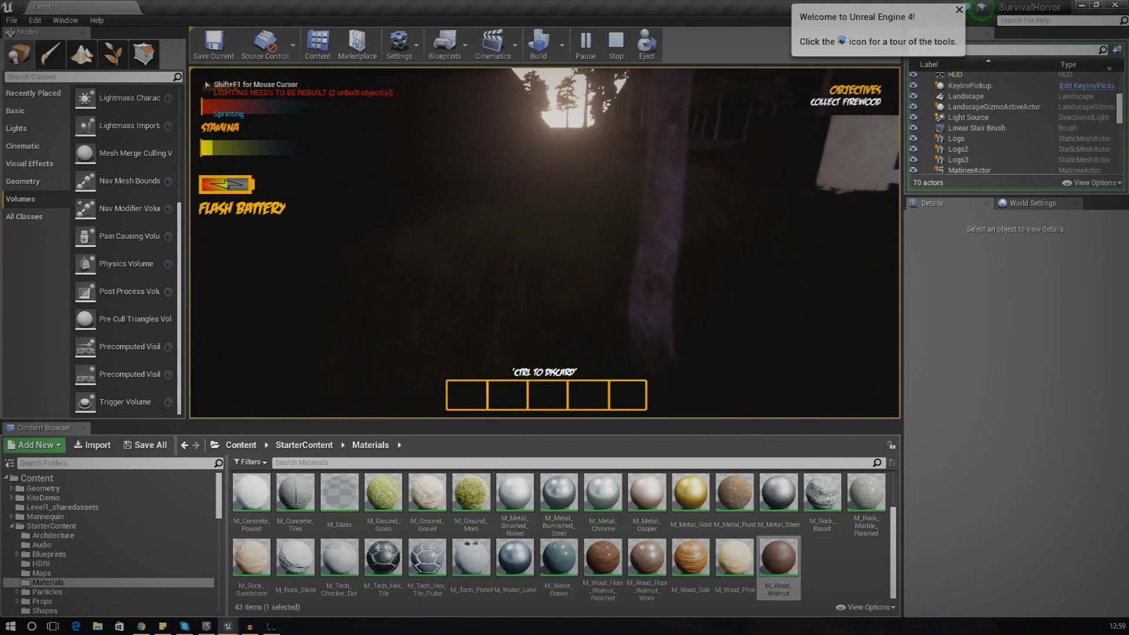
{"action": "key", "text": "f"}
{"action": "key", "text": "w"}
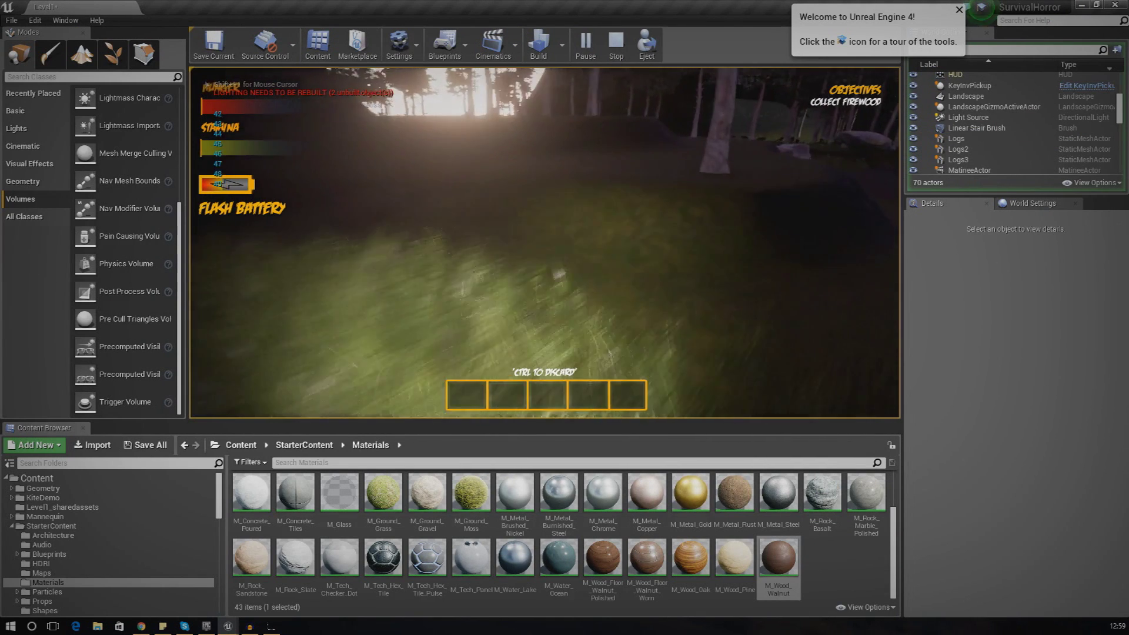
{"action": "key", "text": "shift+w"}
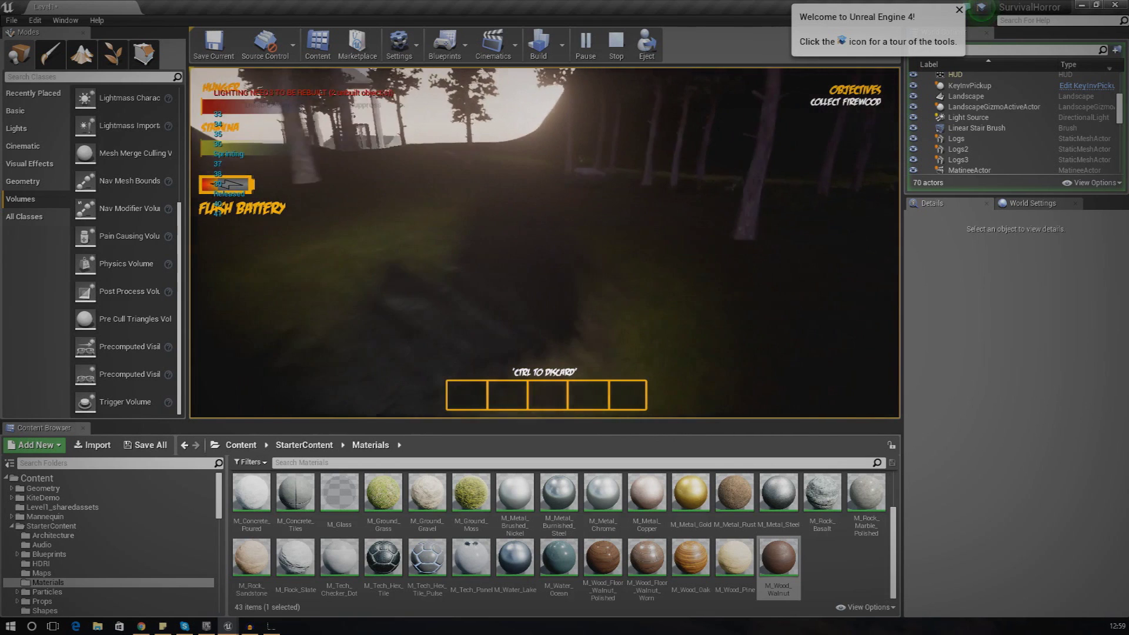
{"action": "key", "text": "shift+w"}
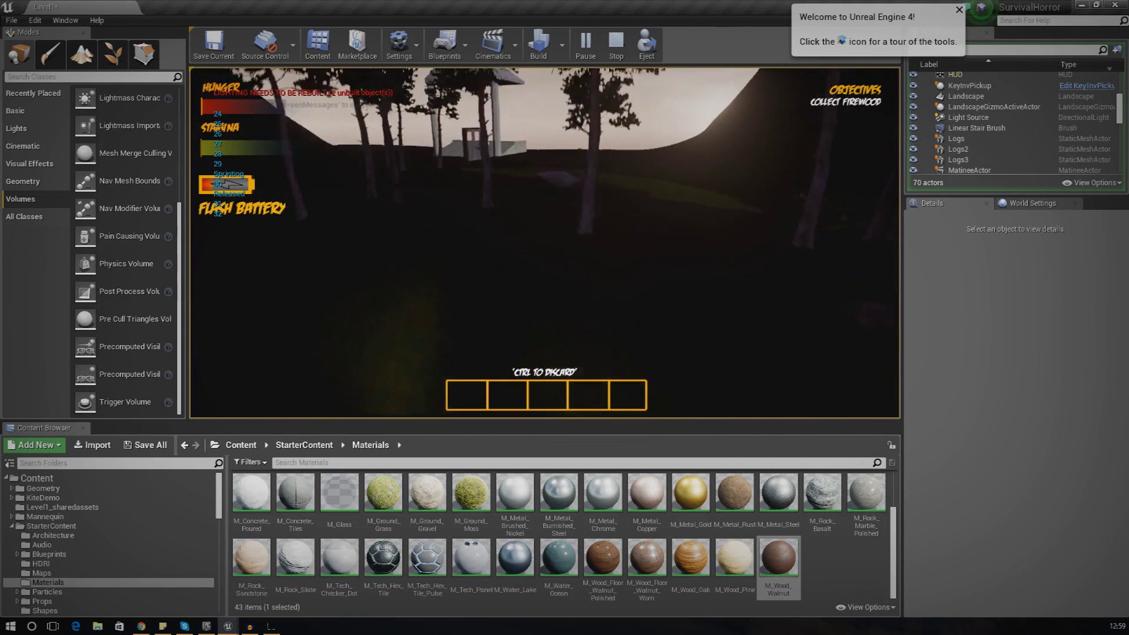
{"action": "key", "text": "shift+w"}
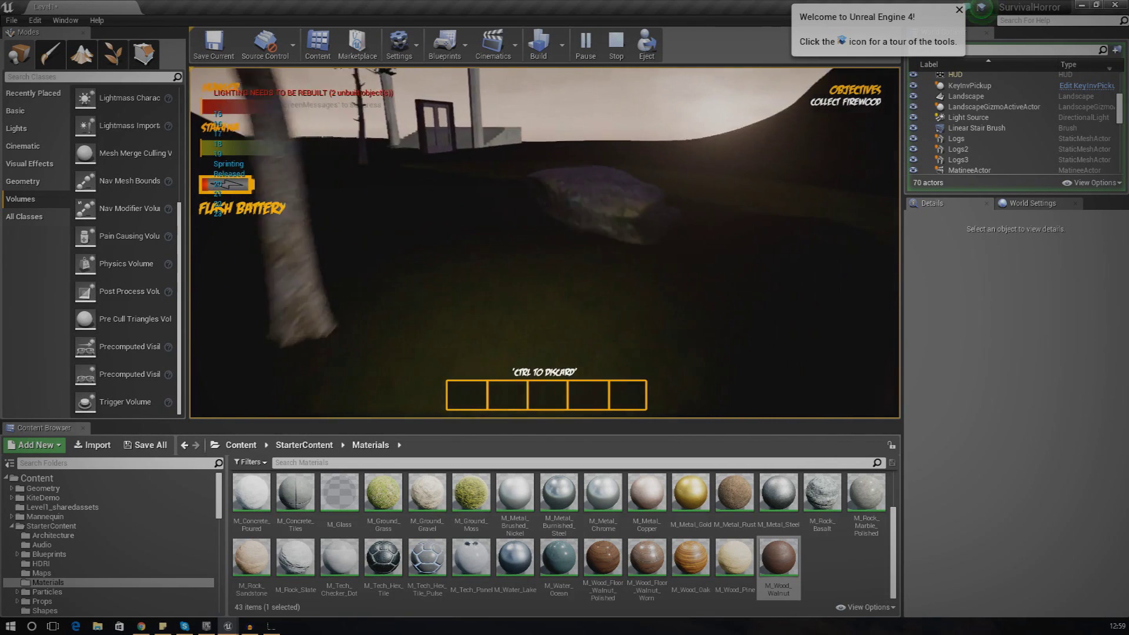
{"action": "key", "text": "shift+w"}
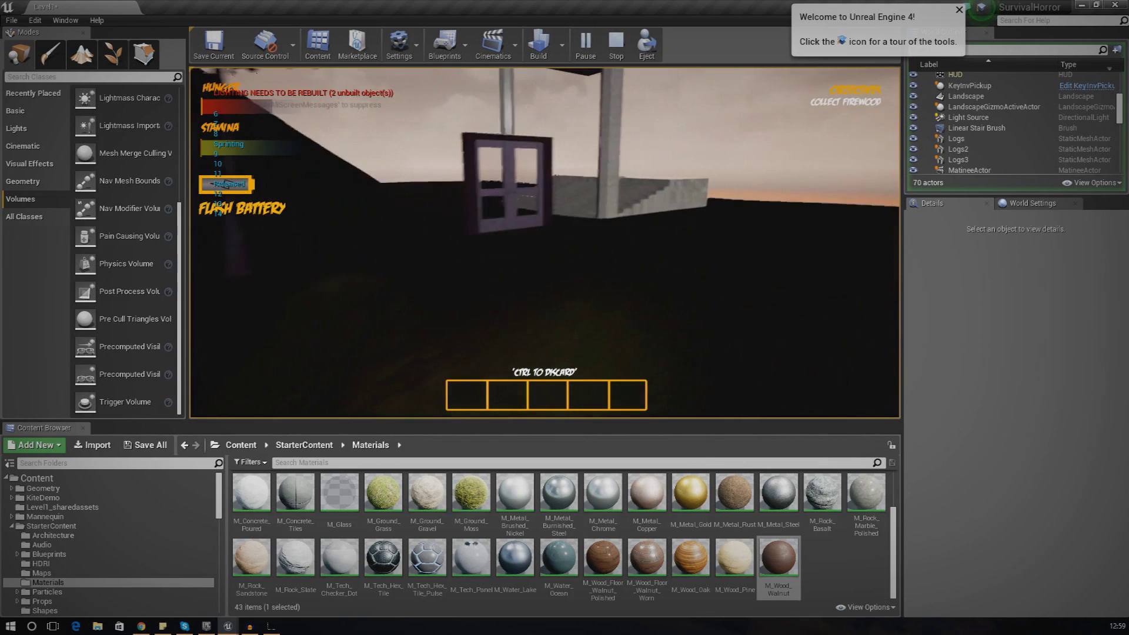
{"action": "key", "text": "shift+w"}
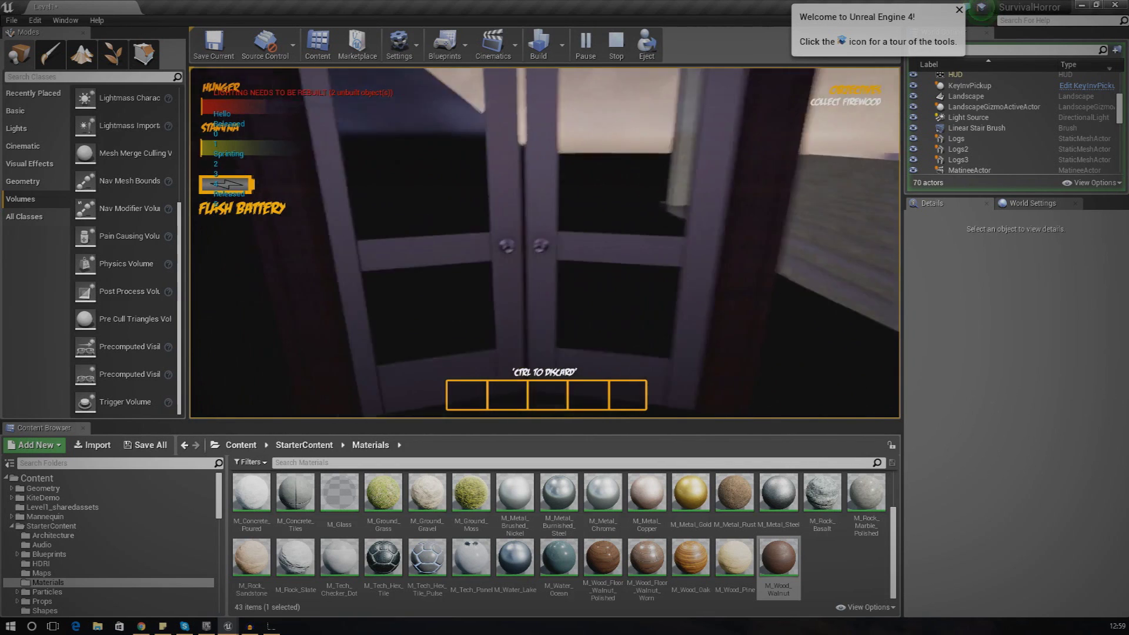
{"action": "key", "text": "w"}
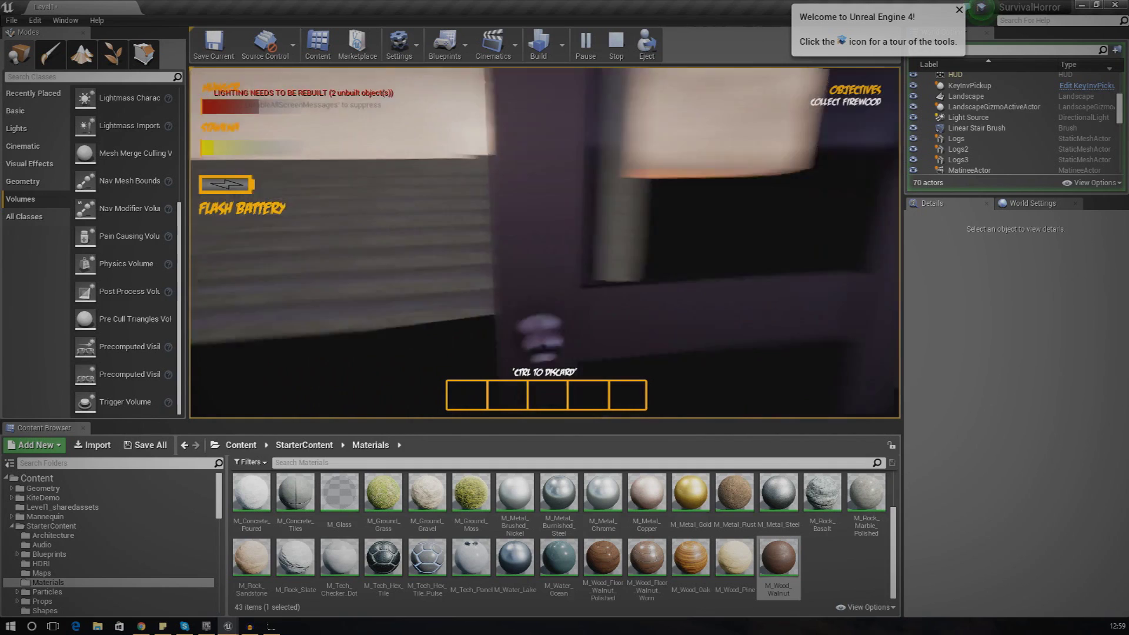
{"action": "key", "text": "w"}
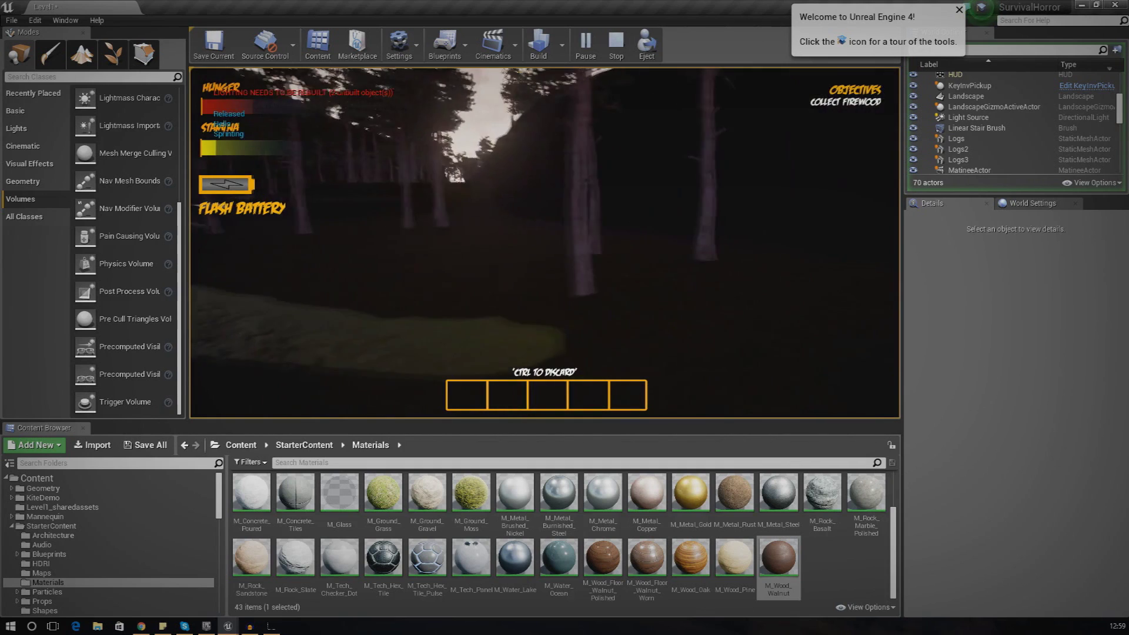
{"action": "key", "text": "shift+w"}
{"action": "key", "text": "Escape"}
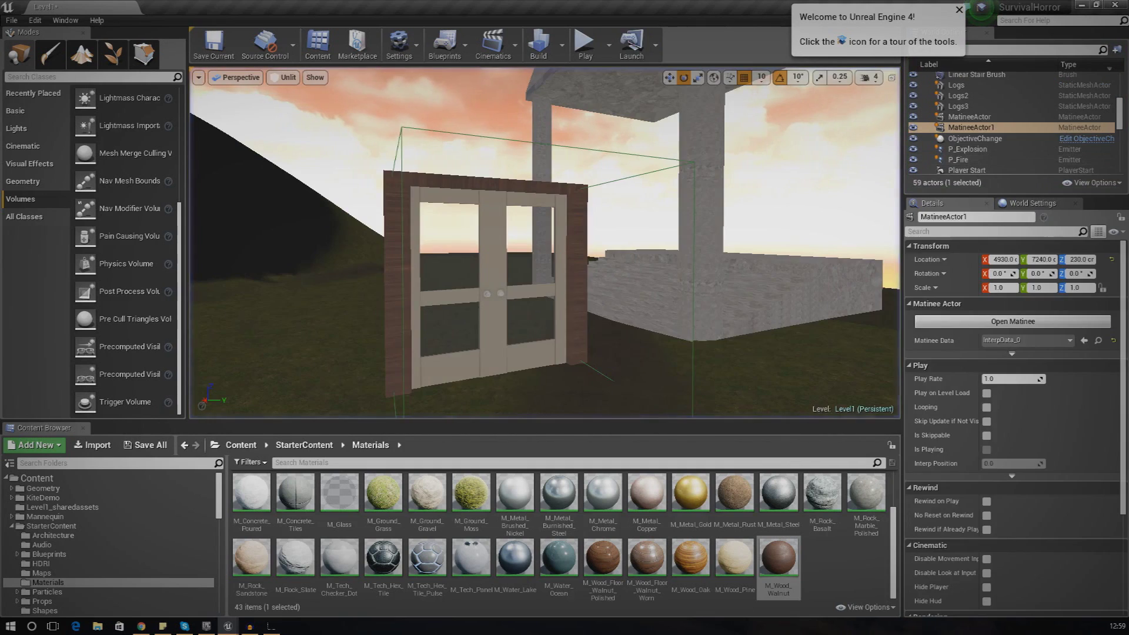
Step: Bring the Level Blueprint window back over the level editor and close it
{"action": "left_click_drag", "start_coordinate": [1128, 229], "coordinate": [666, 298]}
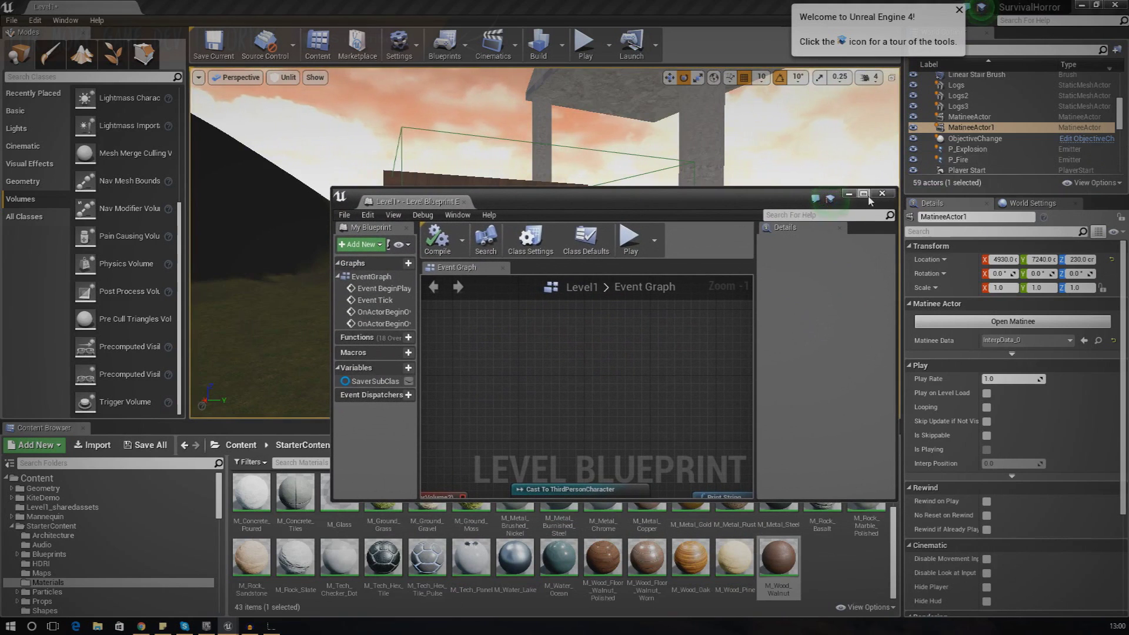
{"action": "left_click", "coordinate": [882, 195]}
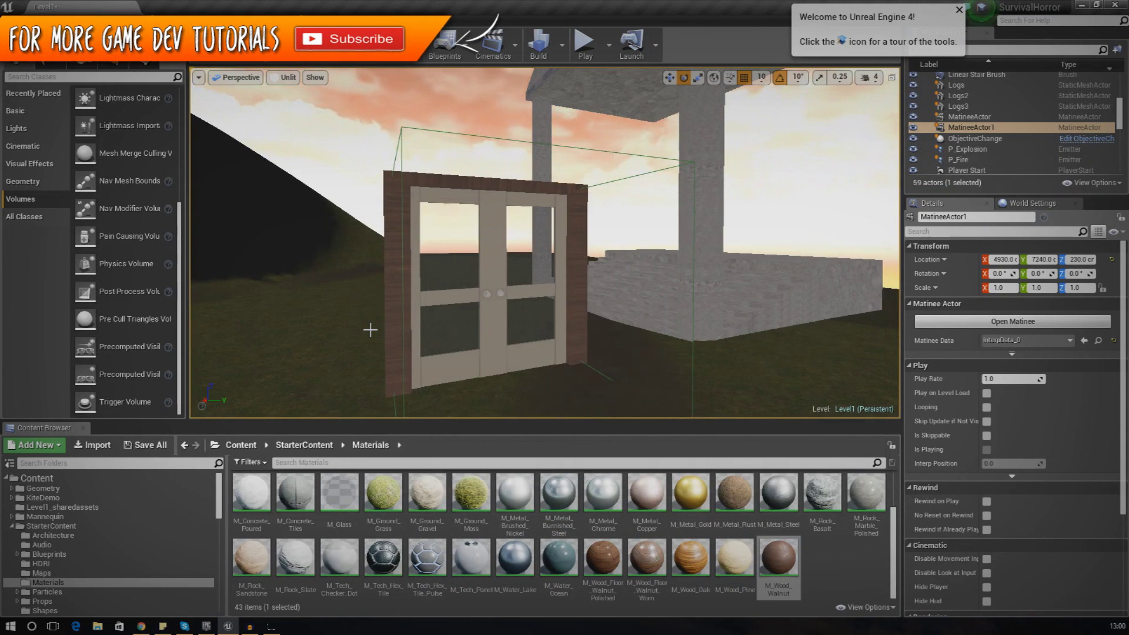